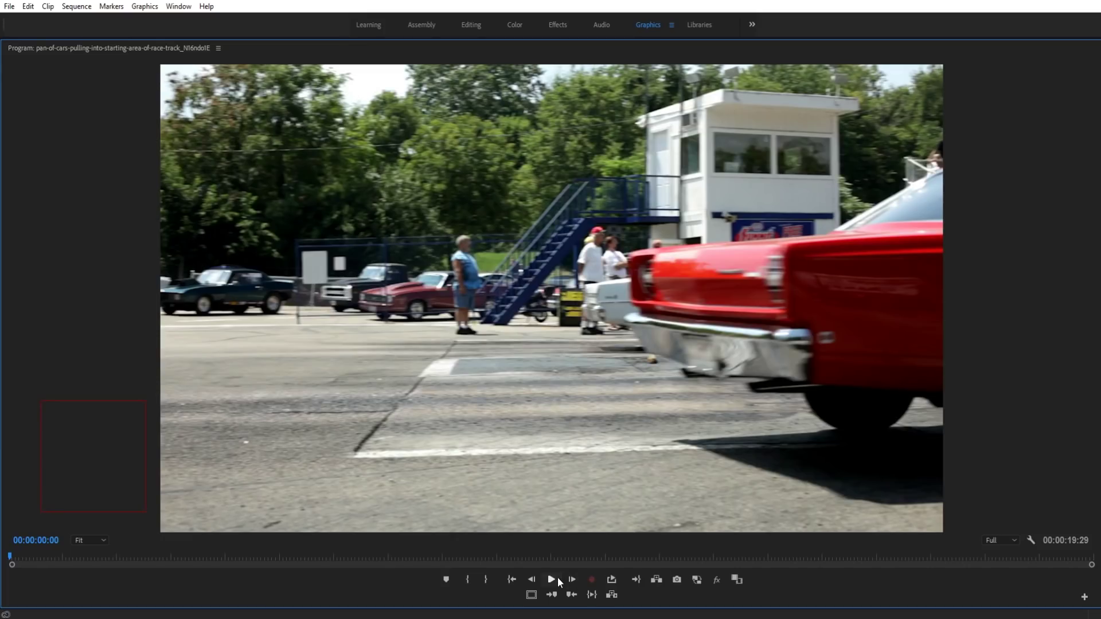
Step: Play and replay the Las Vegas, Nevada lower-third preview, then restore the full workspace
click(552, 579)
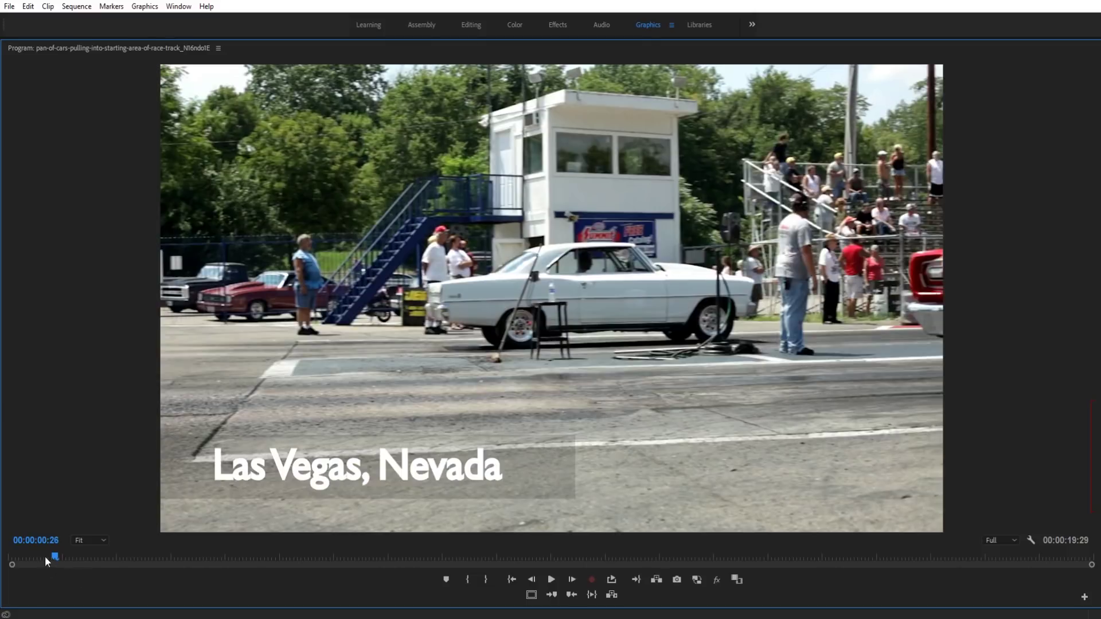
drag(49, 559, 331, 560)
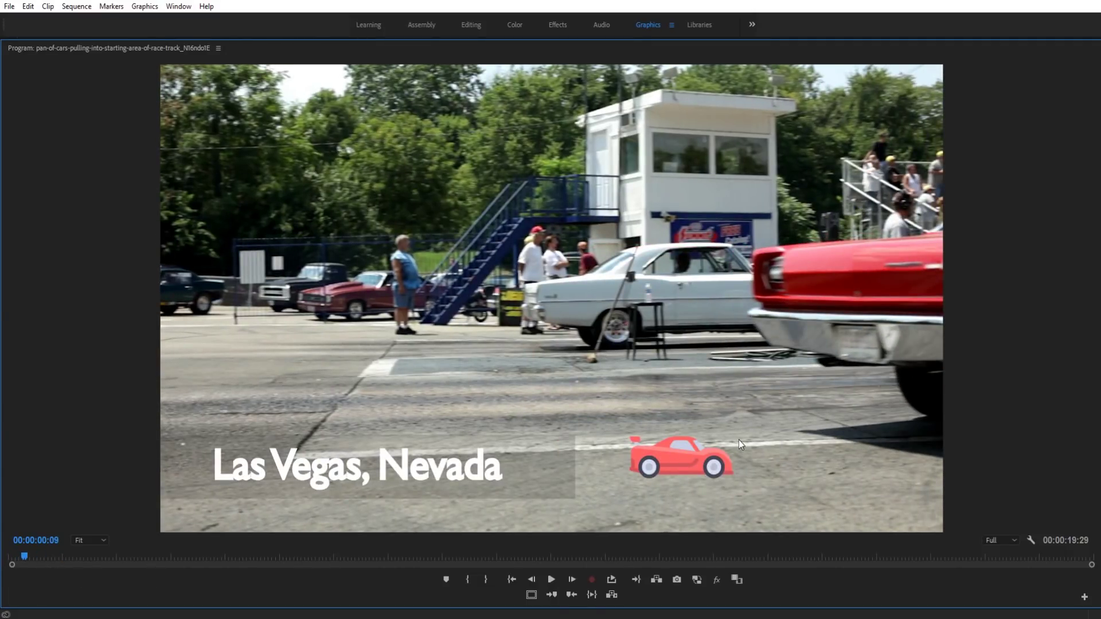
click(551, 580)
click(551, 579)
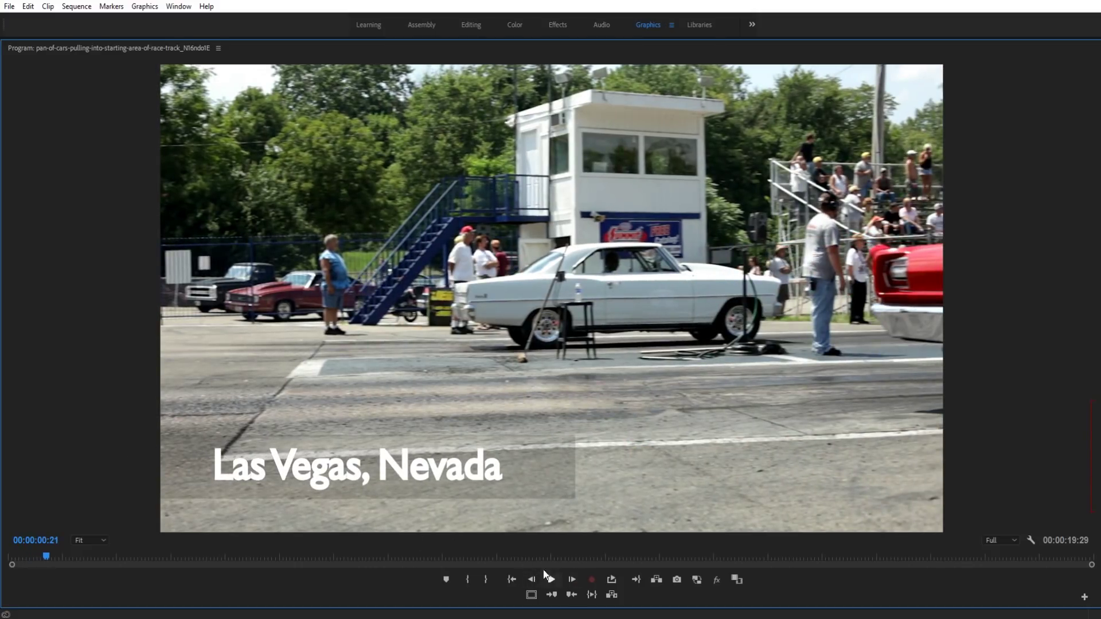
key(grave)
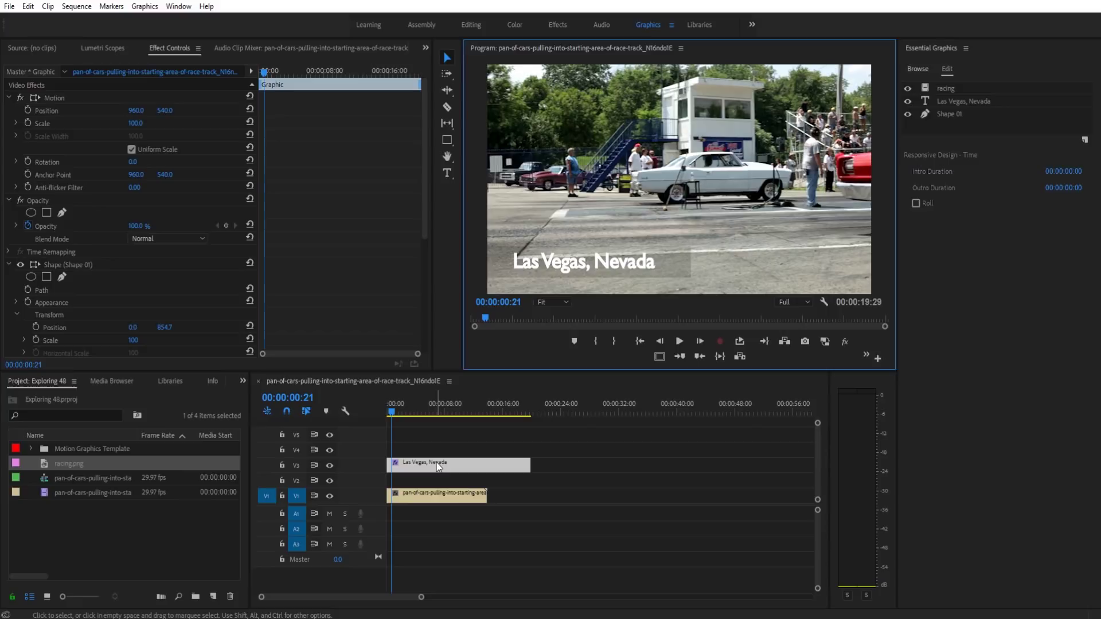
Step: Delete the Las Vegas, Nevada graphic and add the Race Car Text template onto V2
click(437, 462)
key(Delete)
click(919, 68)
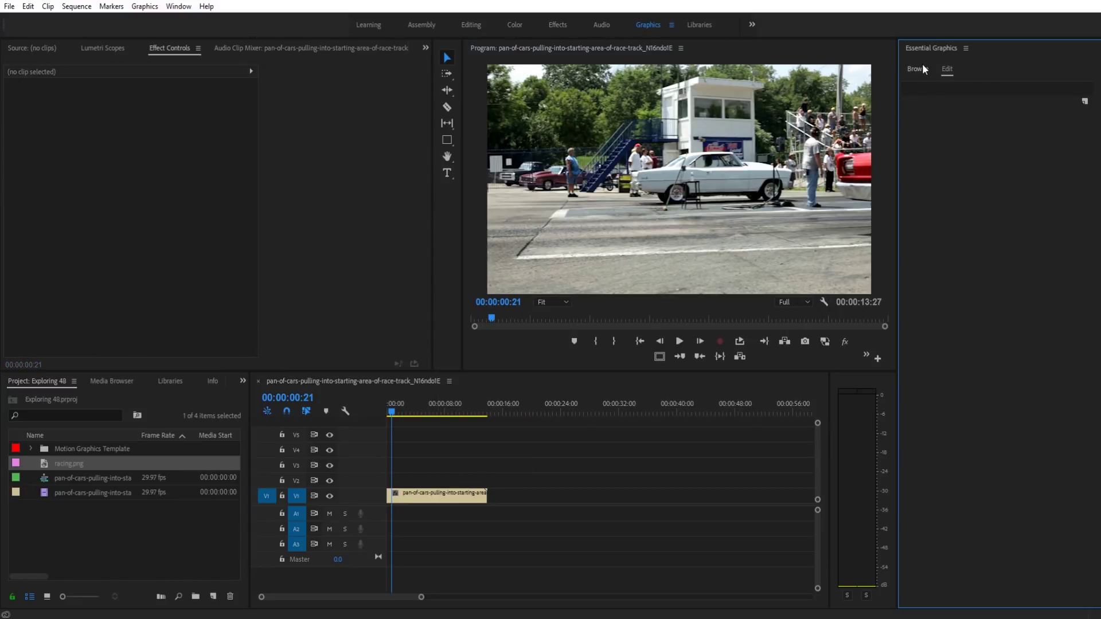
drag(1040, 311, 421, 483)
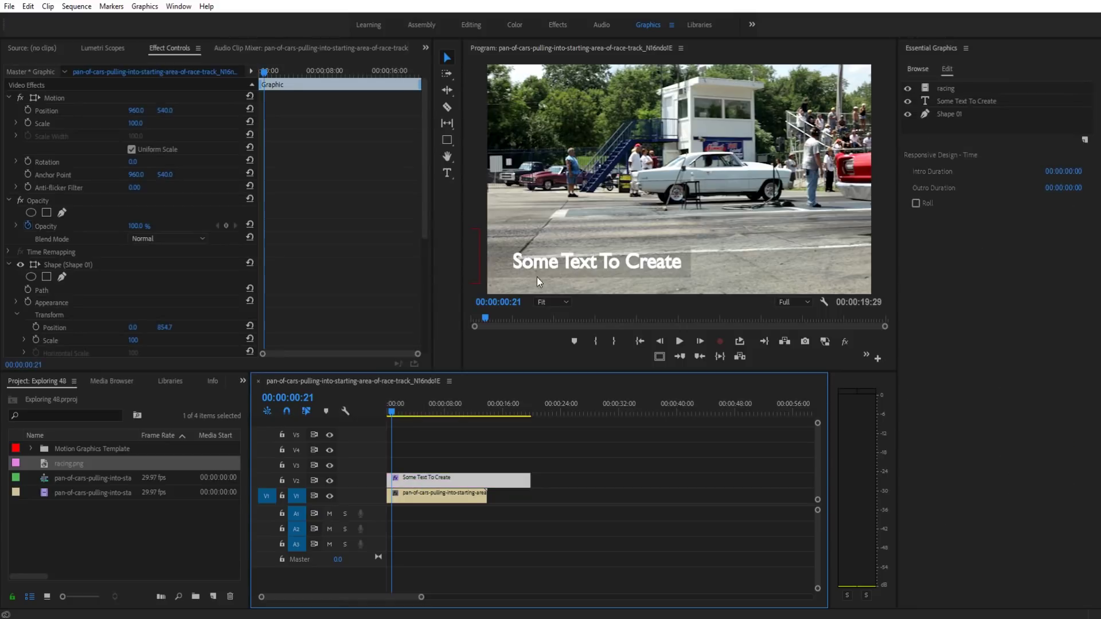
Step: Retype the template's title text as 'Los Angelos, CA'
click(948, 103)
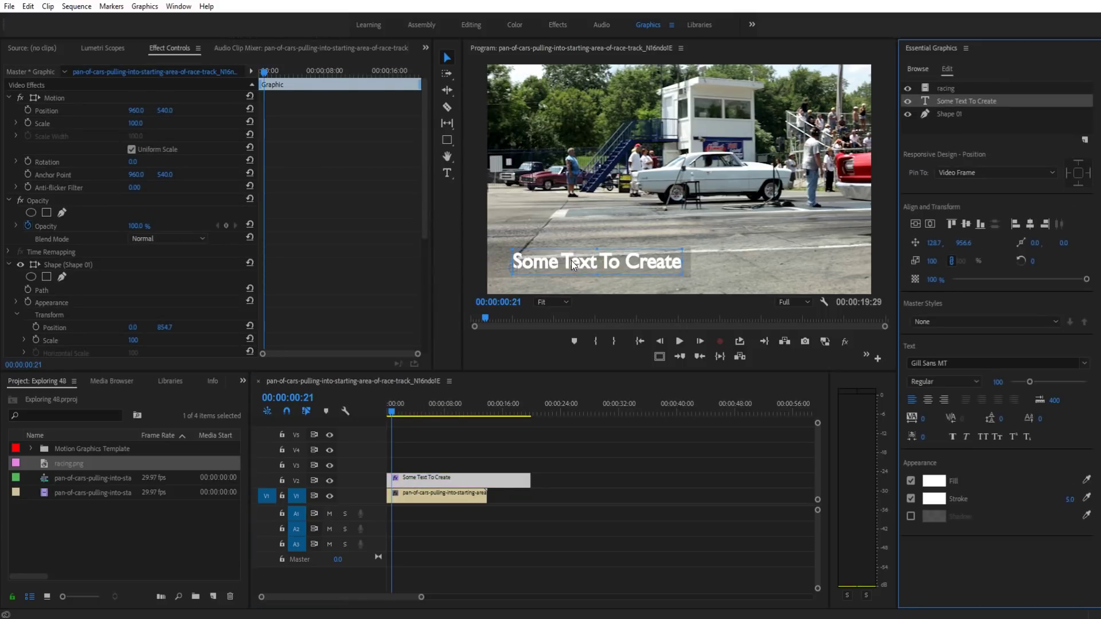
double_click(572, 263)
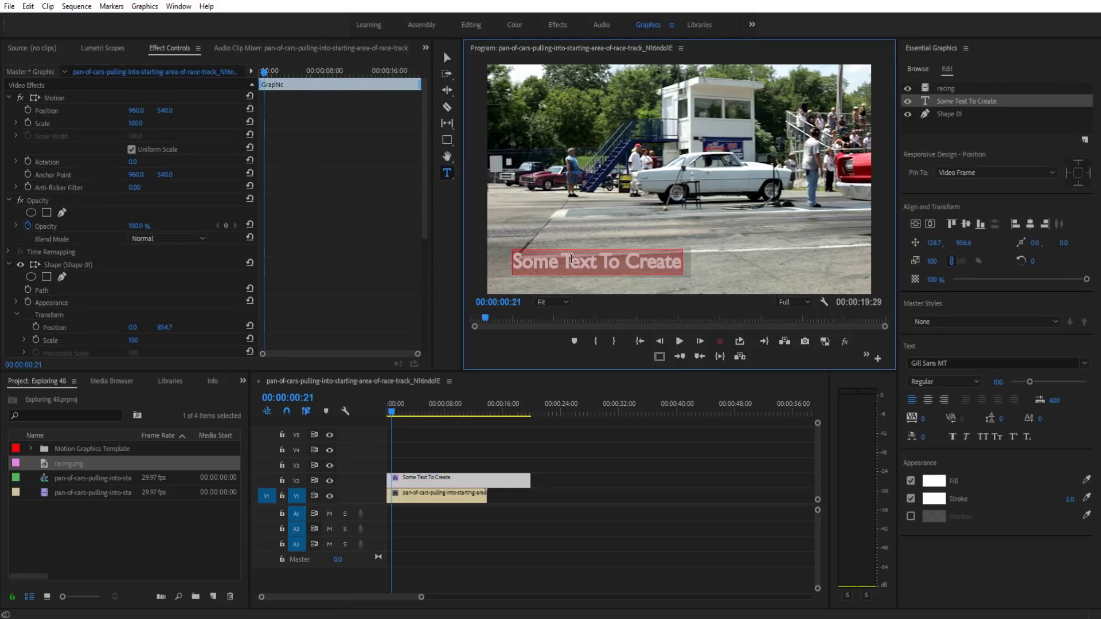
text(Los A)
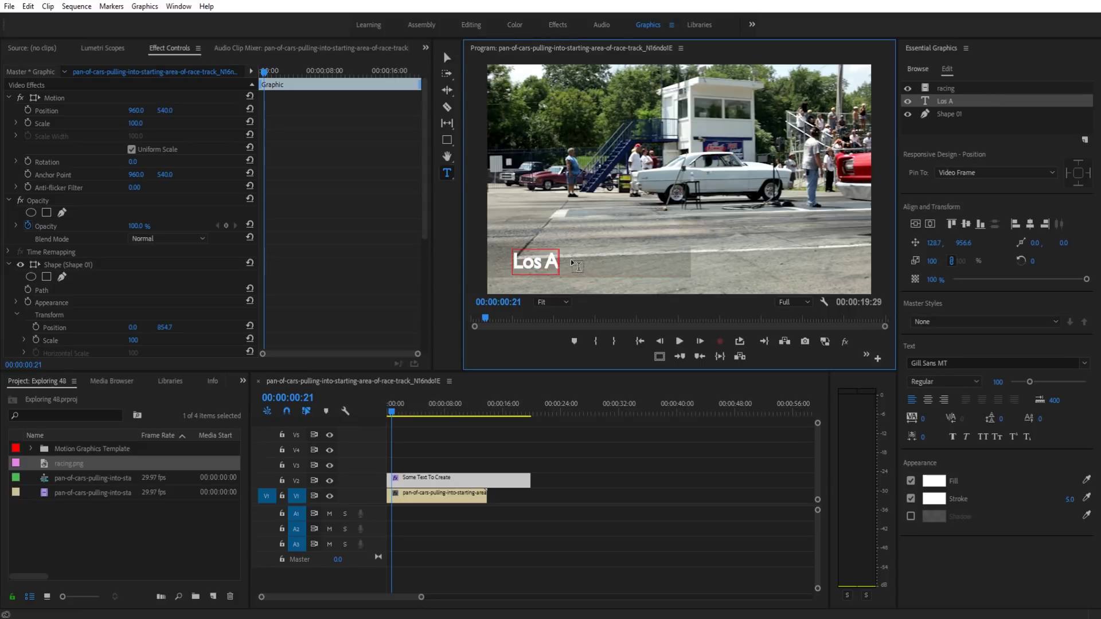
text(ngelos, CA)
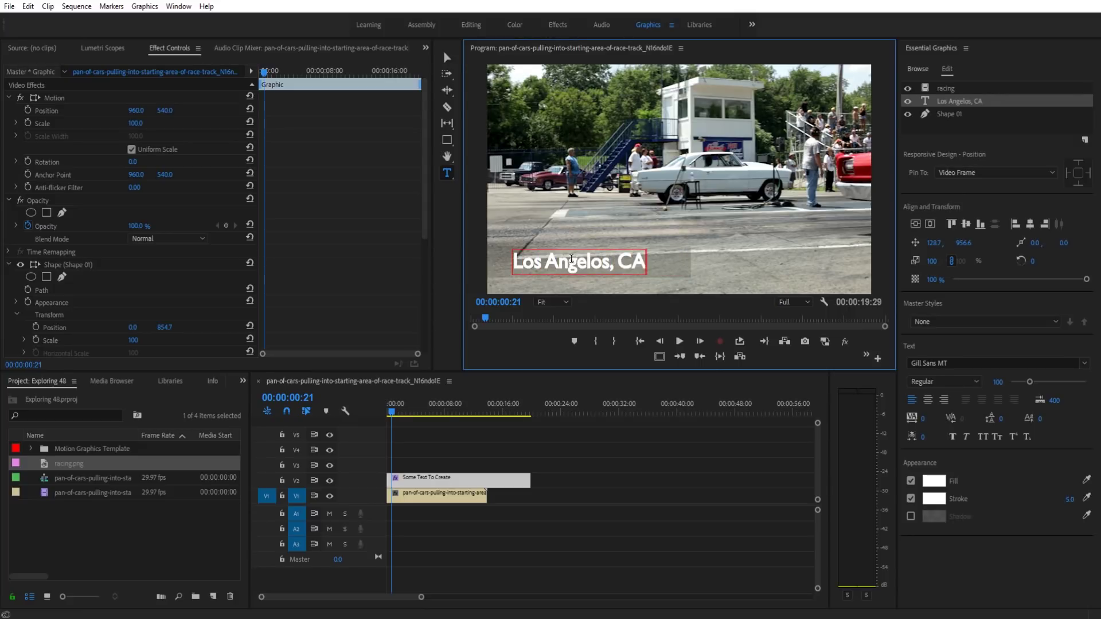
click(592, 470)
Step: Play the sequence from the start to review the Los Angelos, CA title
key(Home)
key(space)
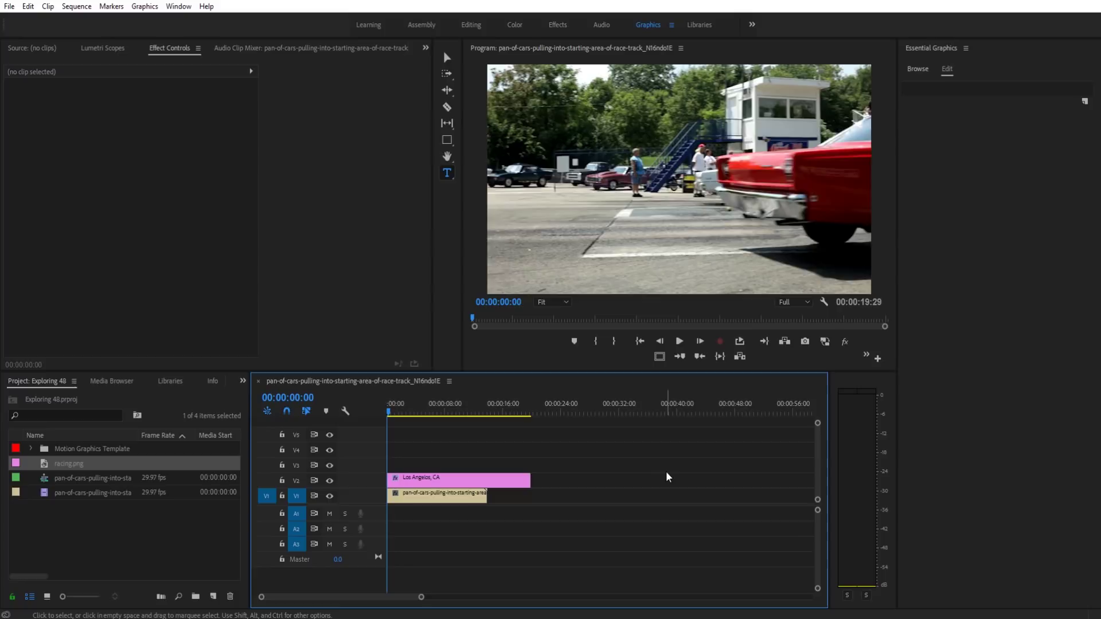
key(space)
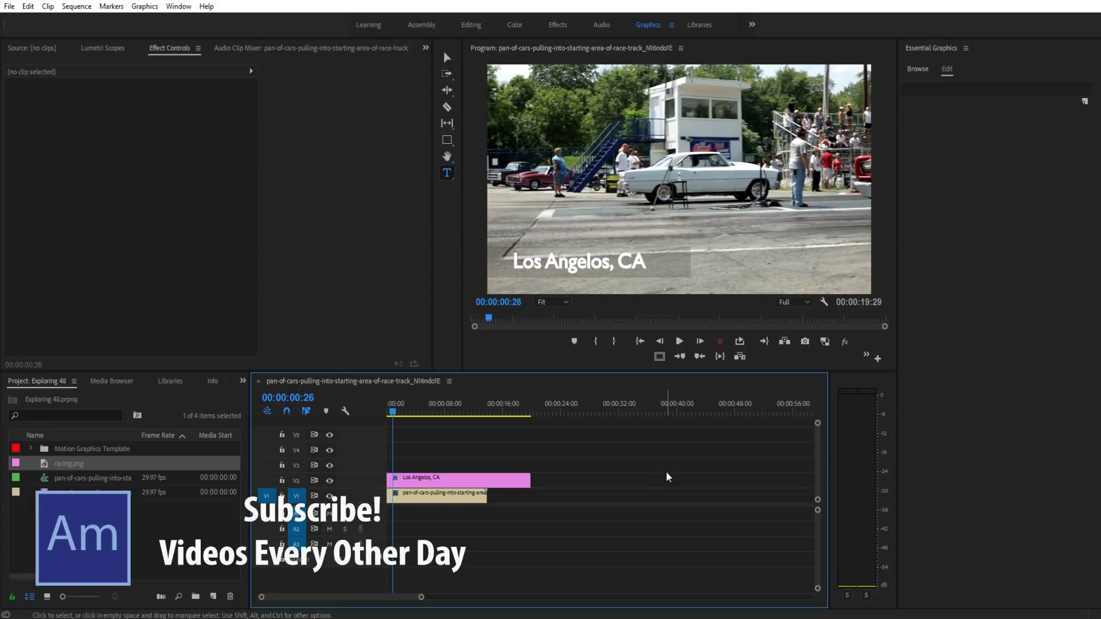
Step: Delete the Los Angelos, CA graphic clip and return to the first frame
click(493, 483)
key(Delete)
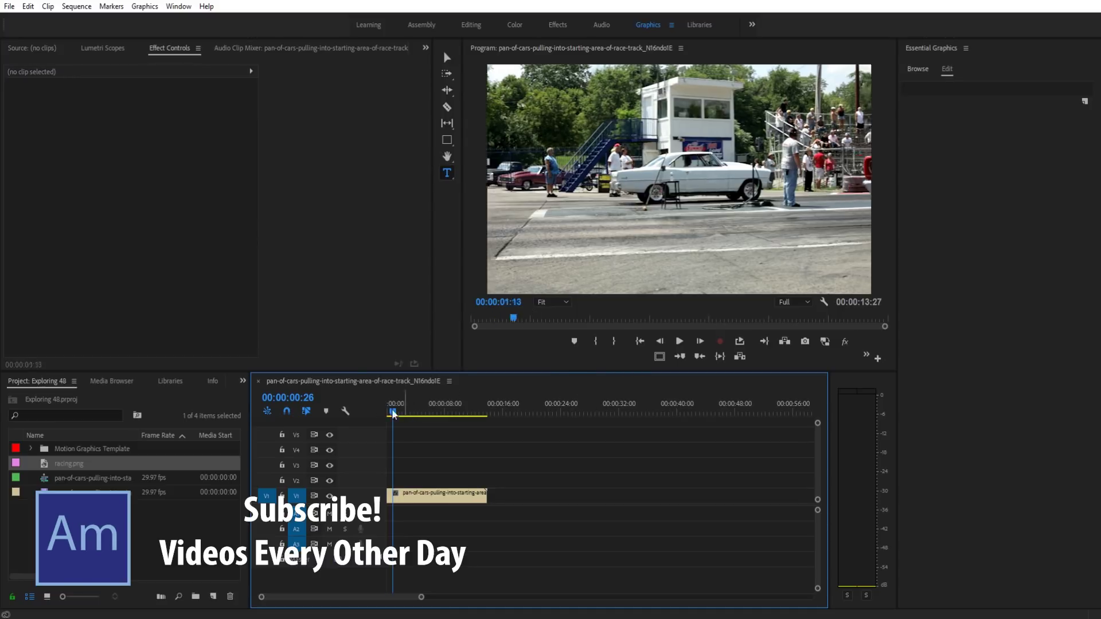
key(Home)
key(d)
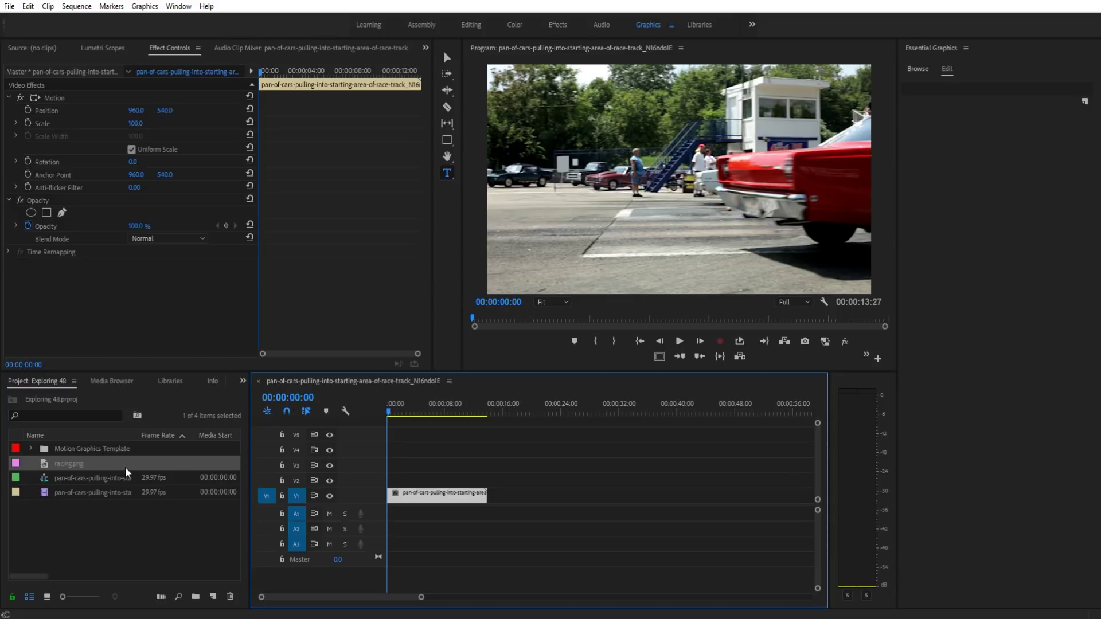
Step: Create a new title on the footage reading 'Placeholder Text abce'
click(515, 275)
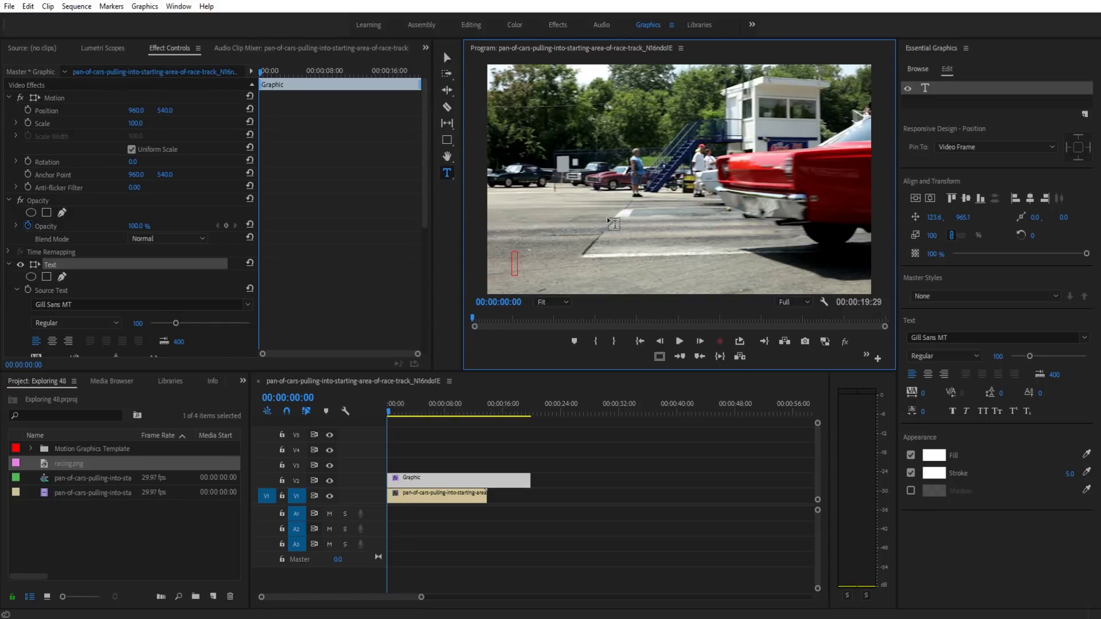
text(Placehol)
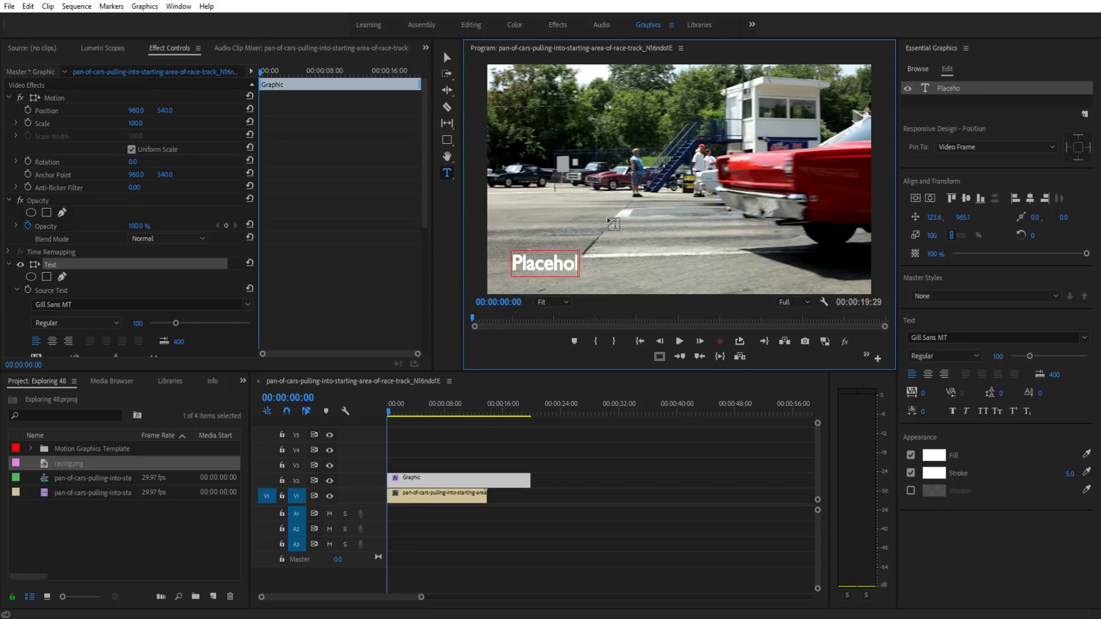
text(der Toxt)
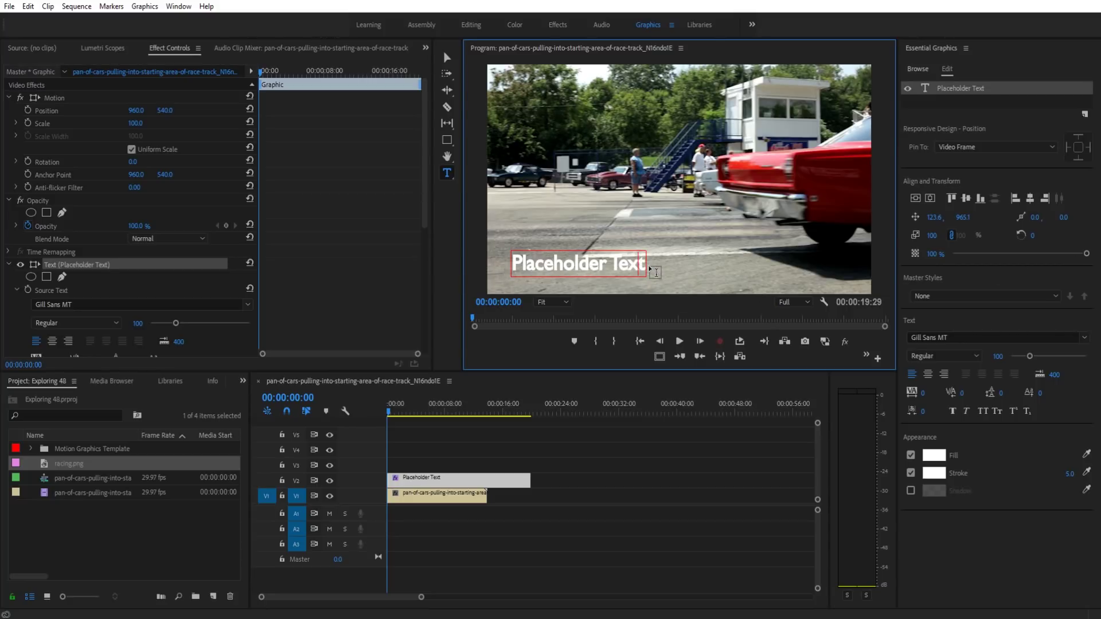
text(abce)
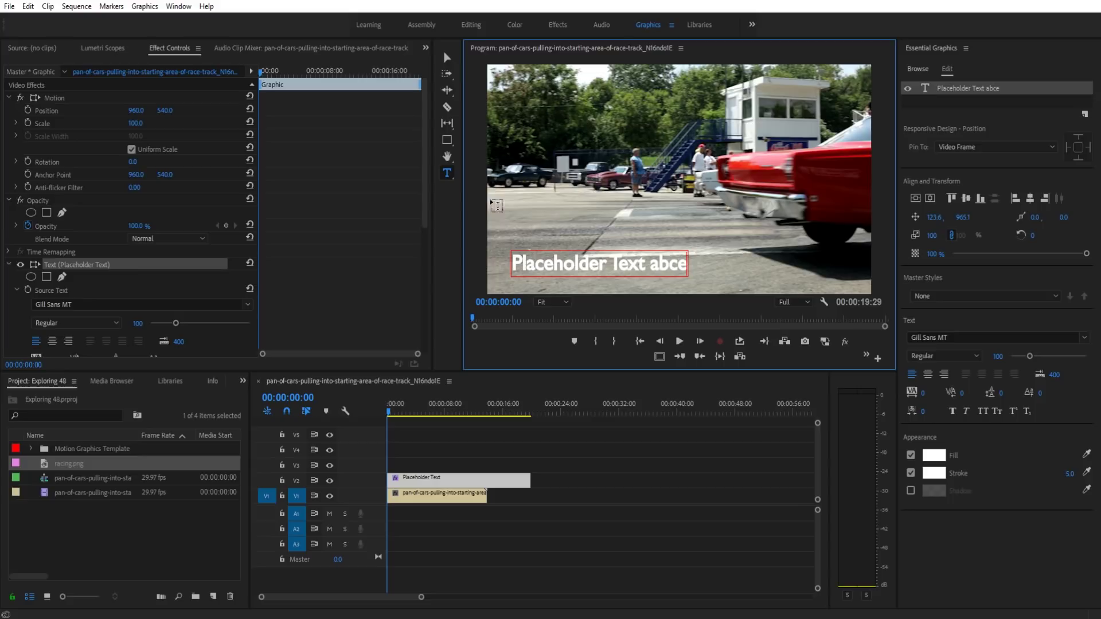
click(445, 58)
Step: Move the Placeholder Text abce title toward the lower-left of the frame
drag(642, 281, 621, 276)
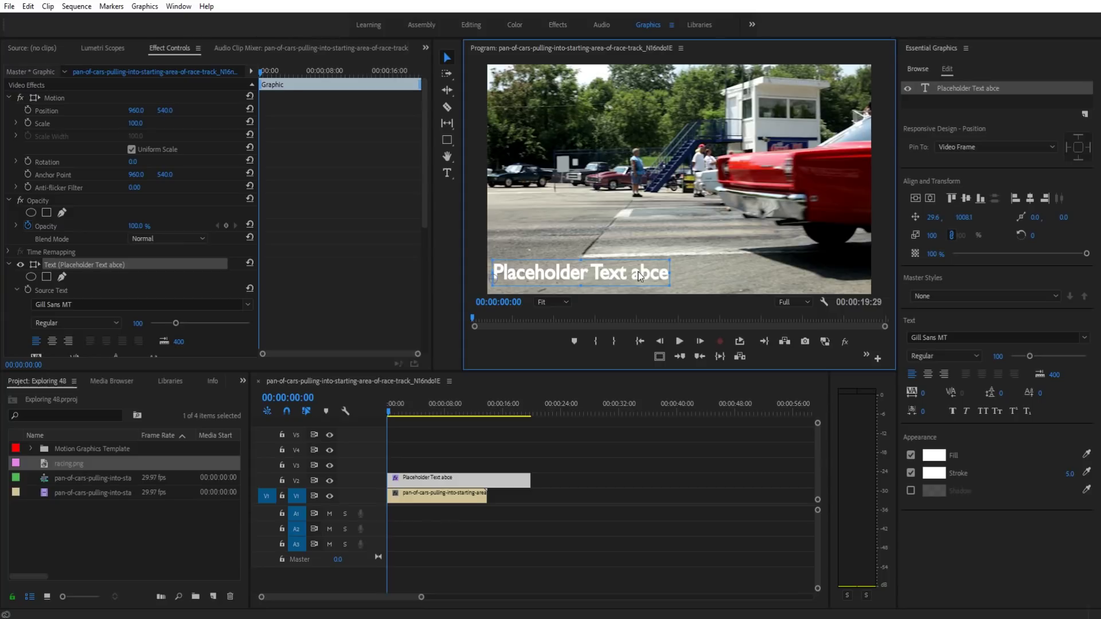
mouse_move(592, 270)
mouse_down()
mouse_move(624, 224)
mouse_move(580, 243)
mouse_move(584, 276)
mouse_move(604, 243)
mouse_move(600, 217)
mouse_move(584, 270)
mouse_up()
click(664, 486)
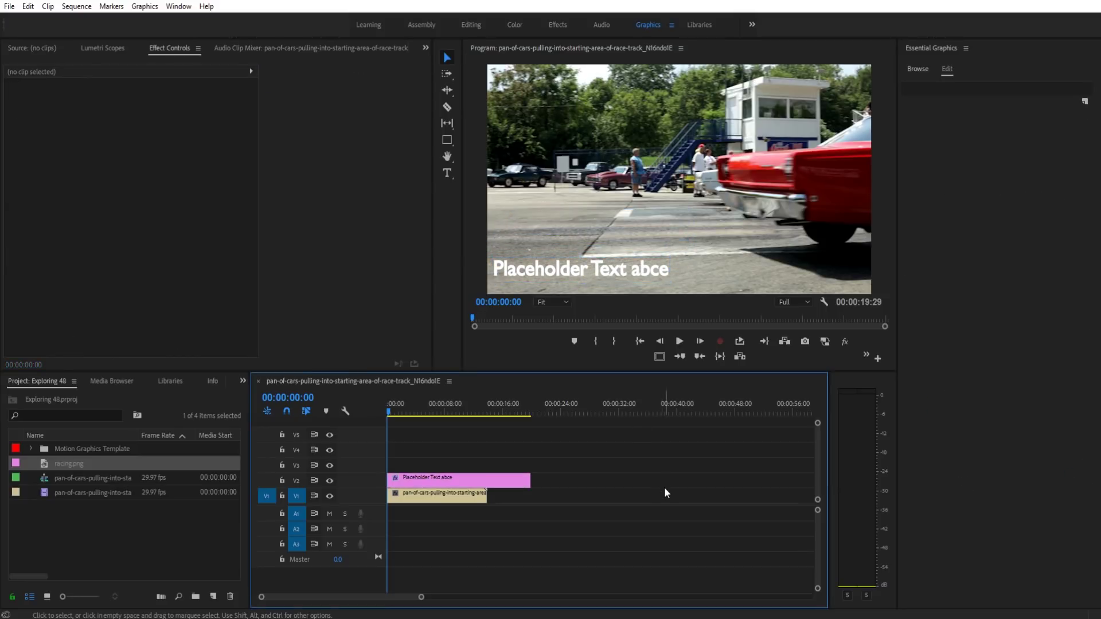
click(429, 480)
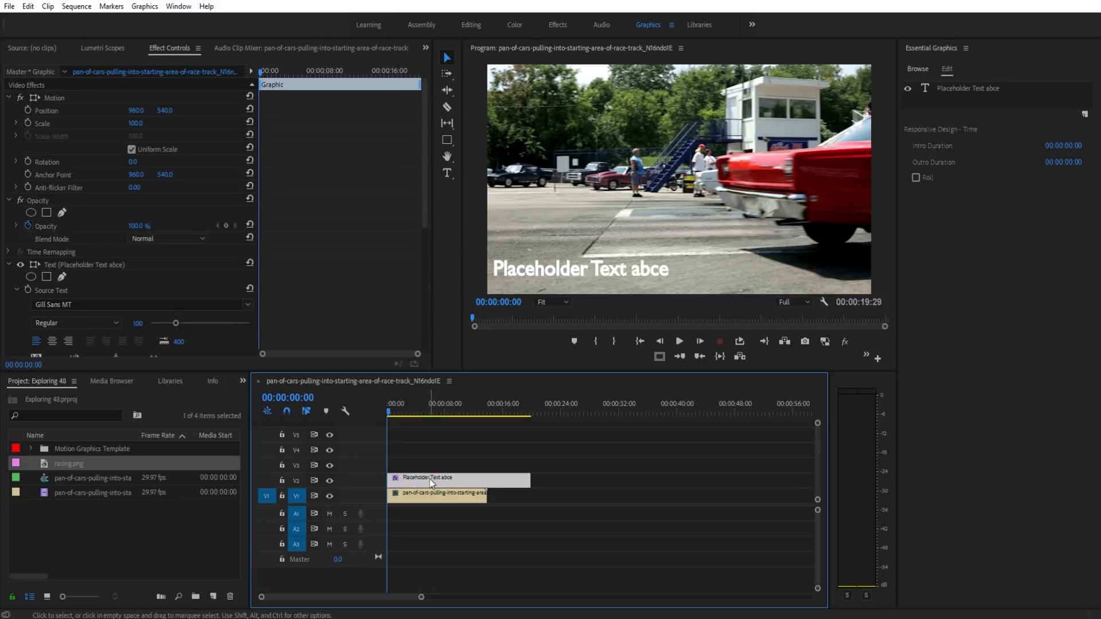
Step: Draw trial rectangles across the lower frame with the Rectangle tool, deleting both attempts
click(582, 270)
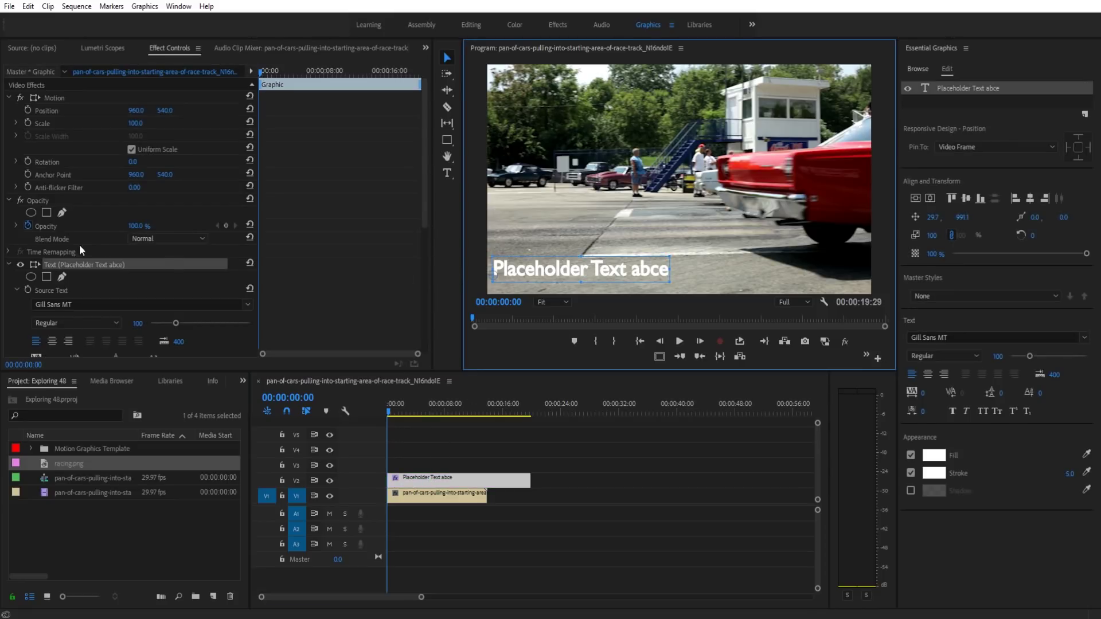
click(9, 264)
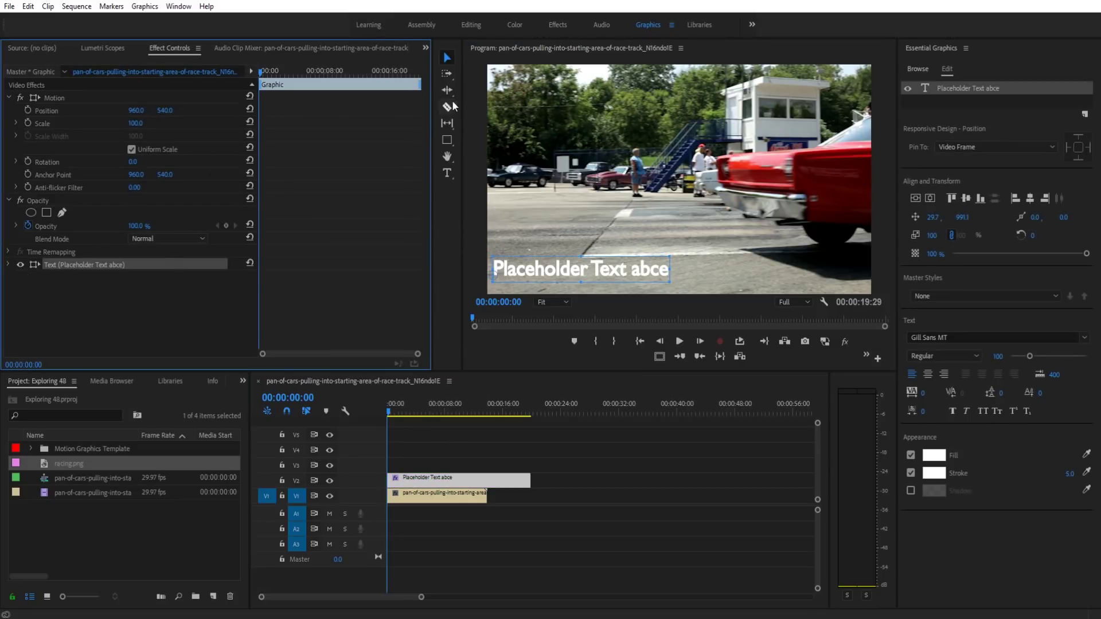
click(448, 140)
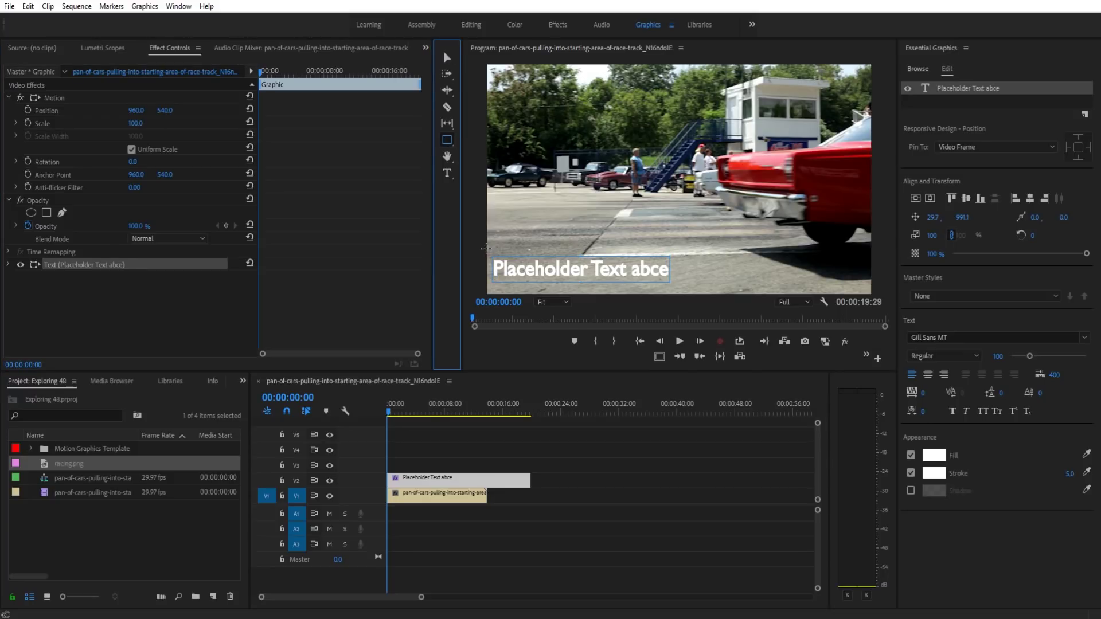
drag(486, 248, 871, 279)
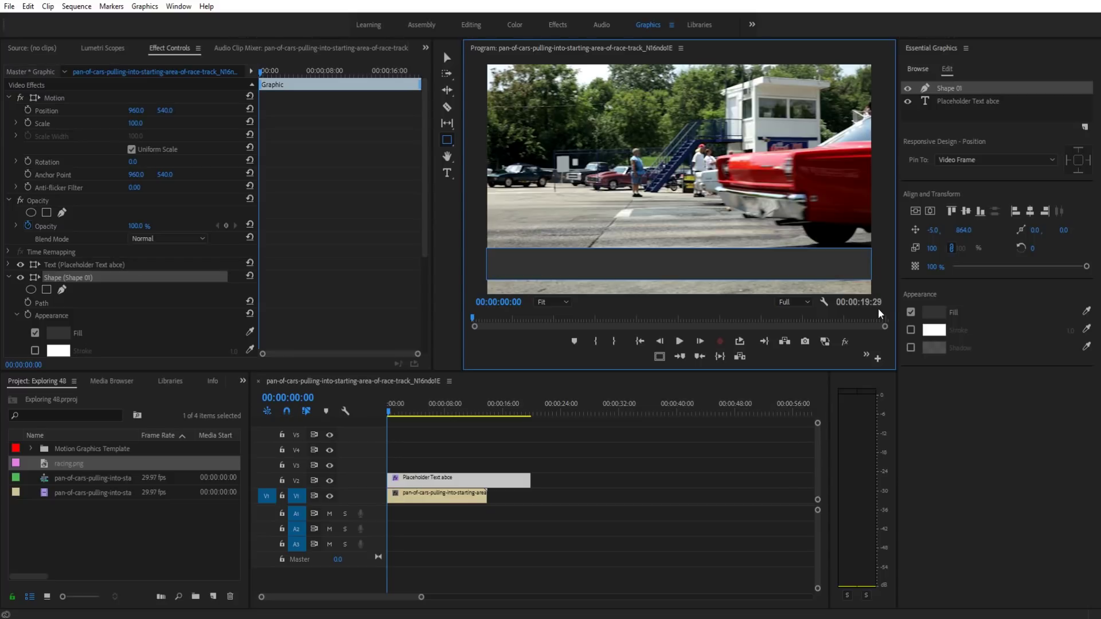
key(Delete)
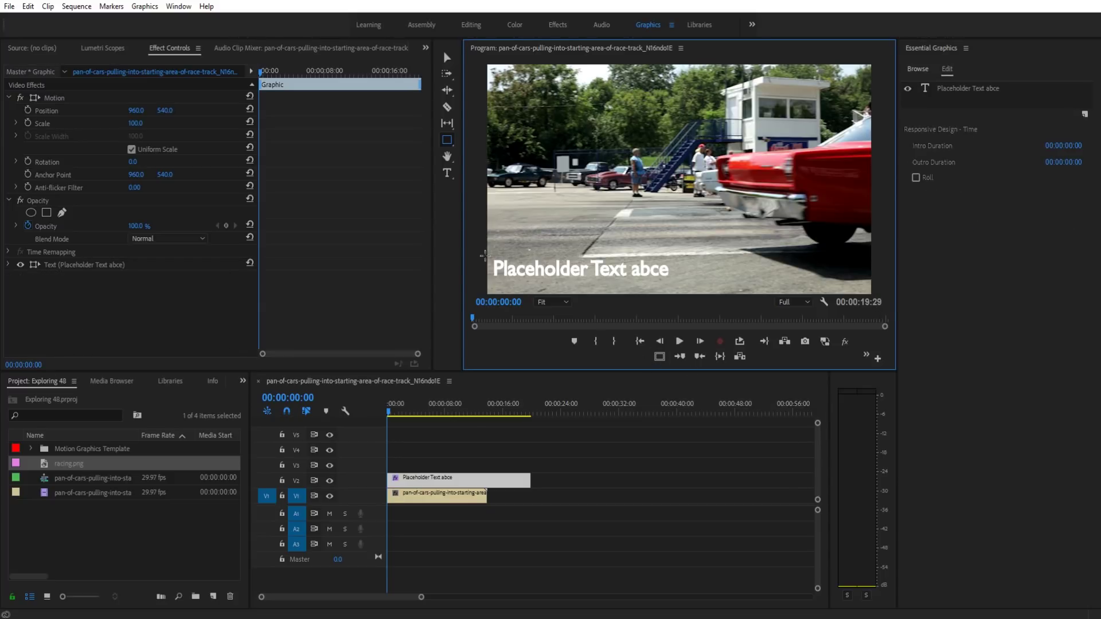
drag(486, 247, 683, 292)
key(Delete)
Step: Draw the dark grey bar across the frame's bottom and select it as Shape 03
drag(488, 247, 871, 280)
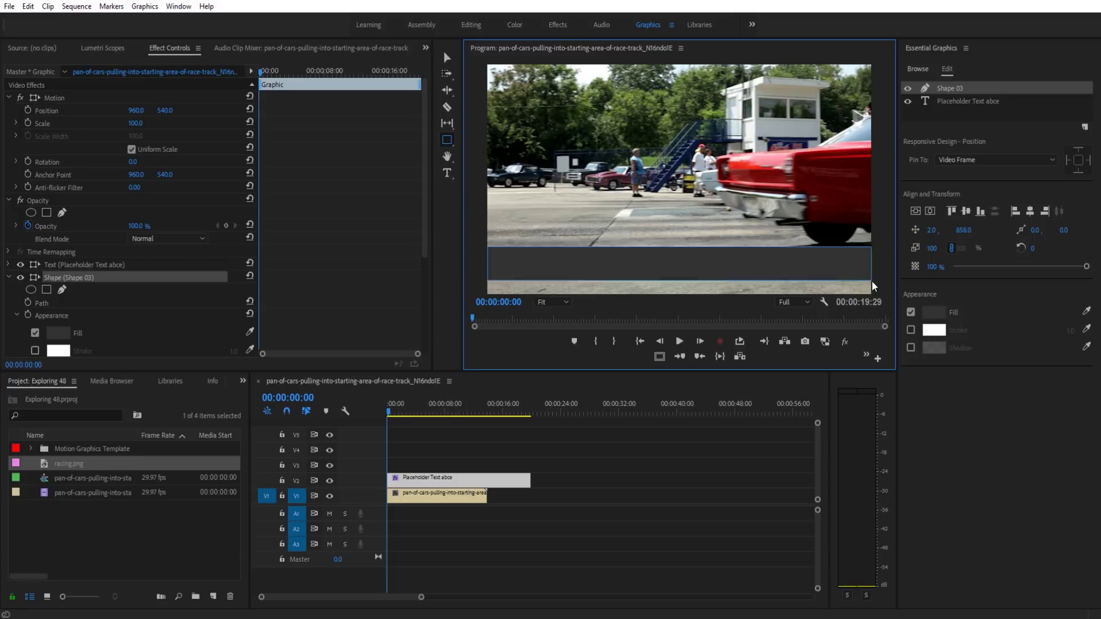
click(448, 56)
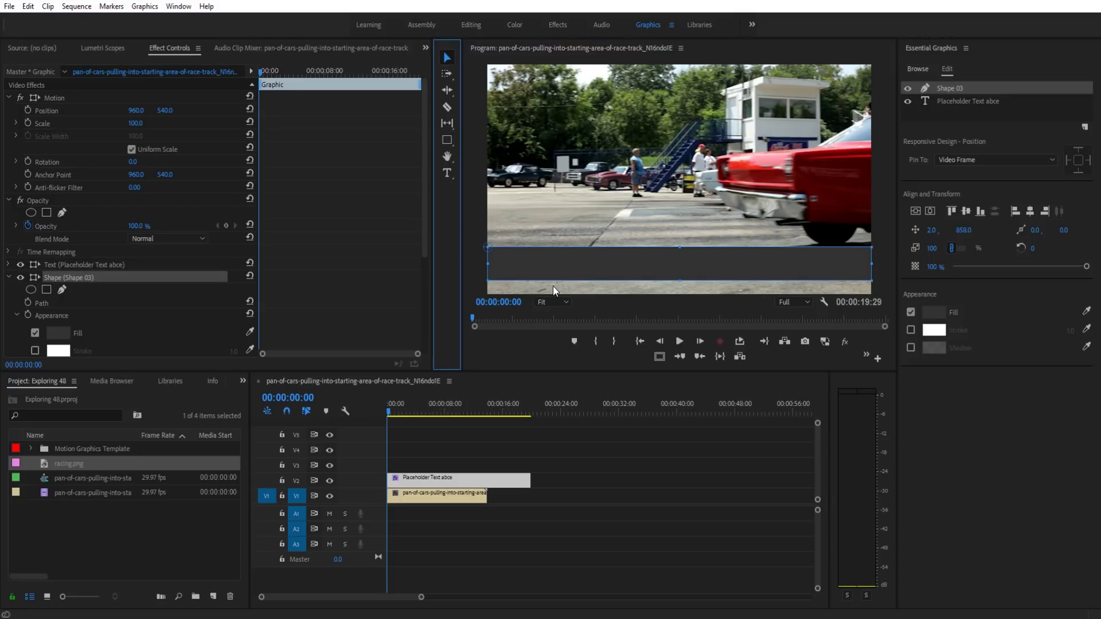
click(521, 258)
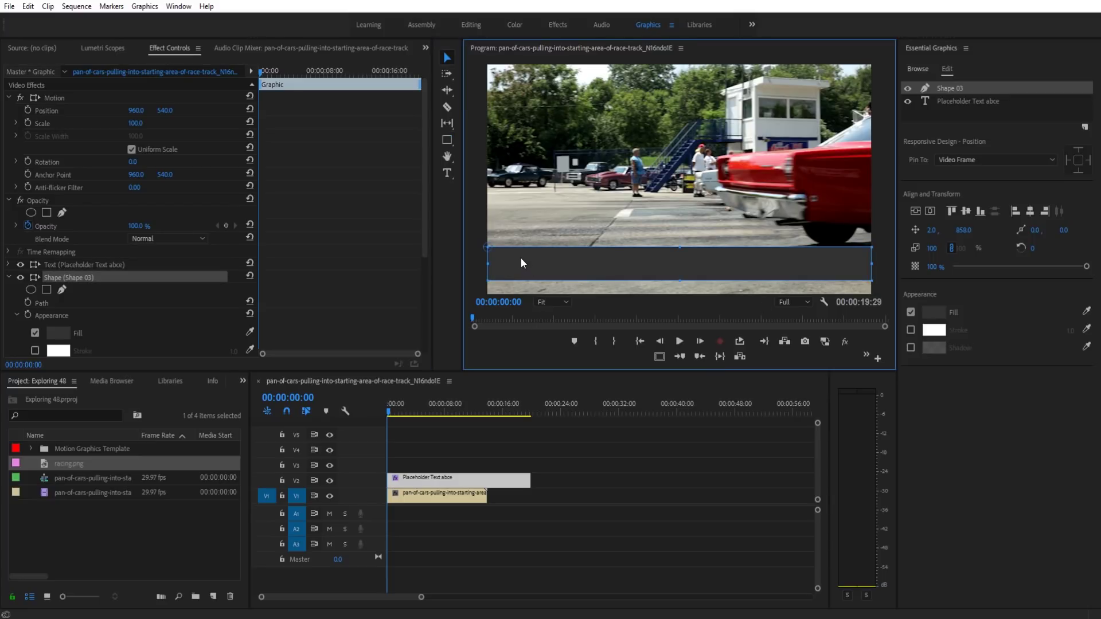
click(617, 511)
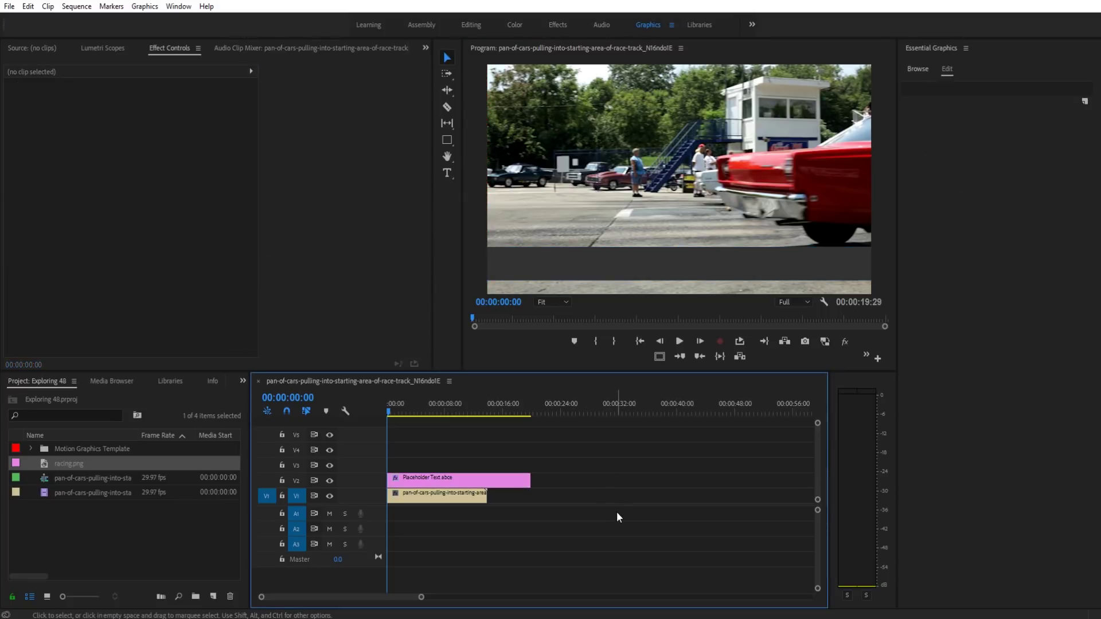
click(640, 269)
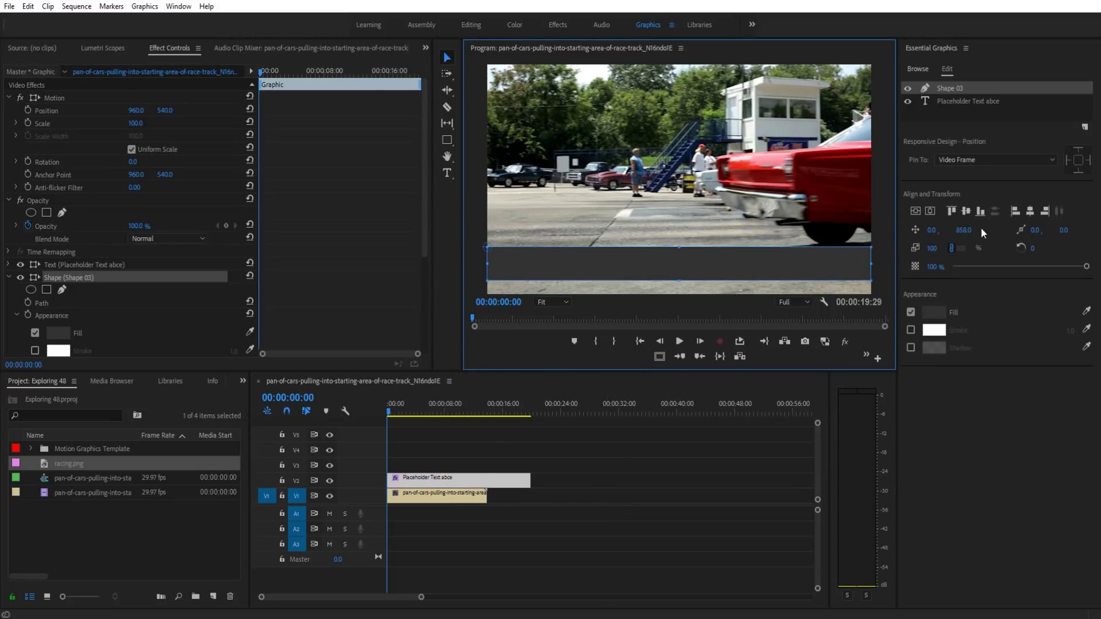
Step: Rename the dark bar's Shape 03 layer to 'Background' via Rename
click(972, 99)
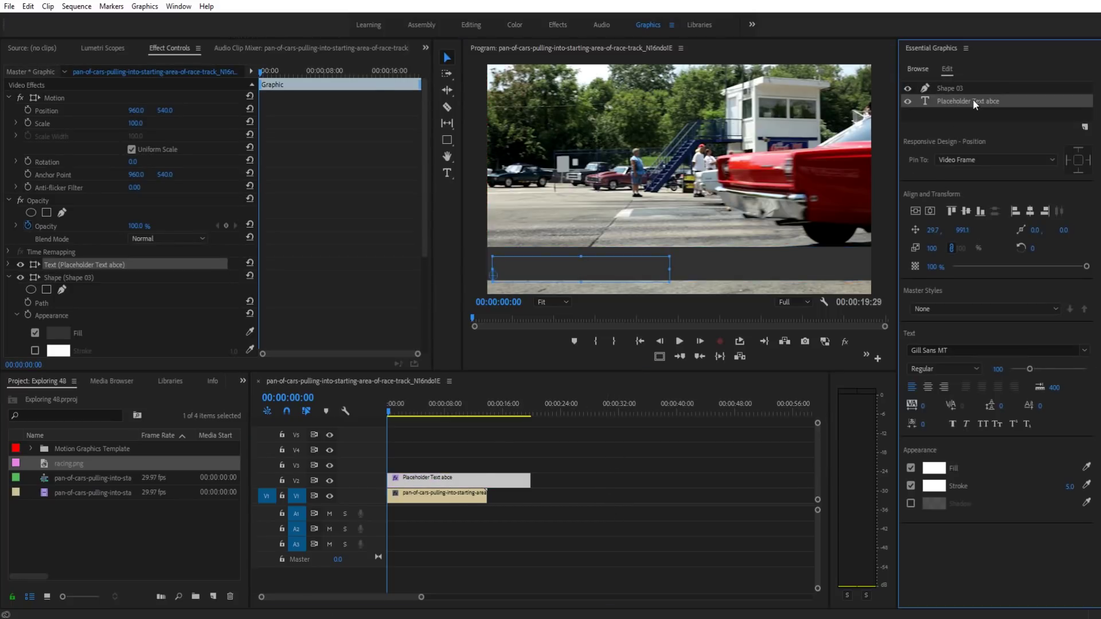
click(963, 90)
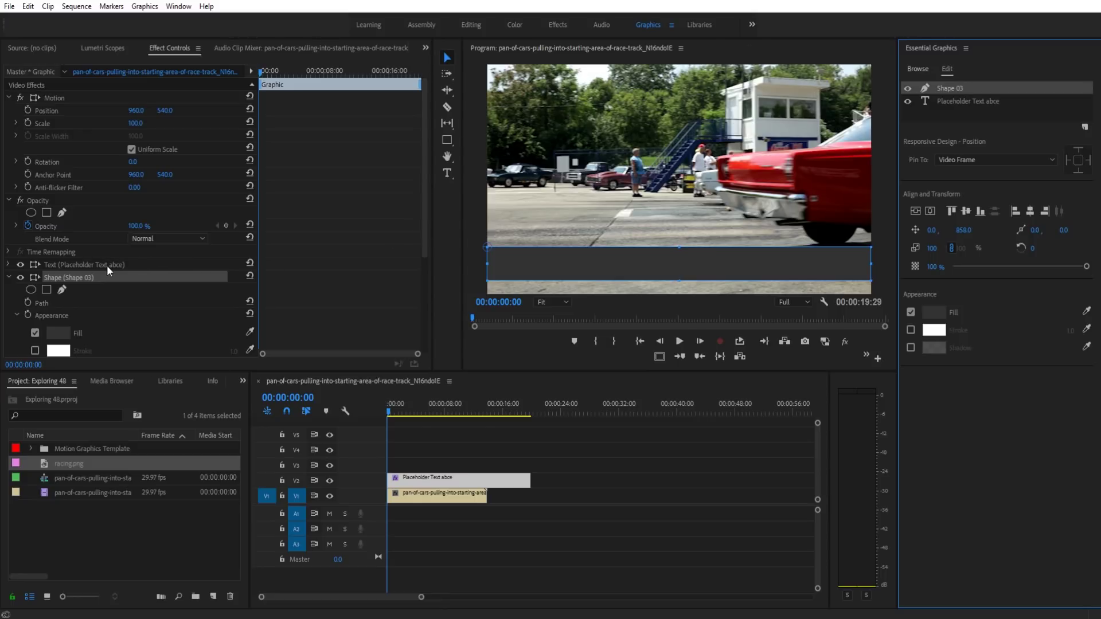
right_click(92, 276)
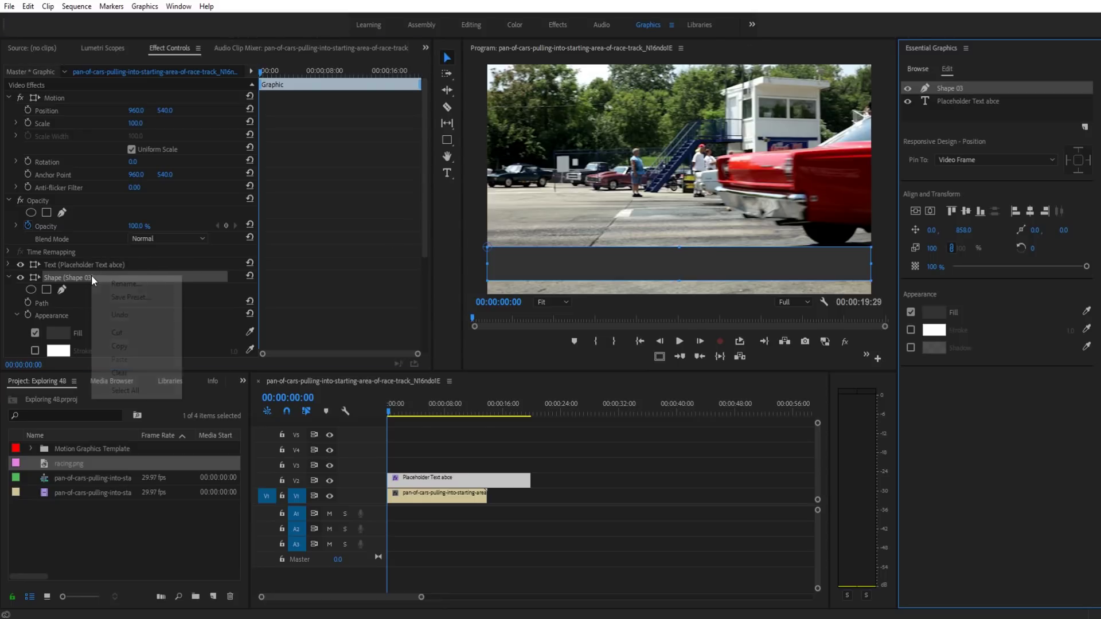
click(127, 284)
text(Background)
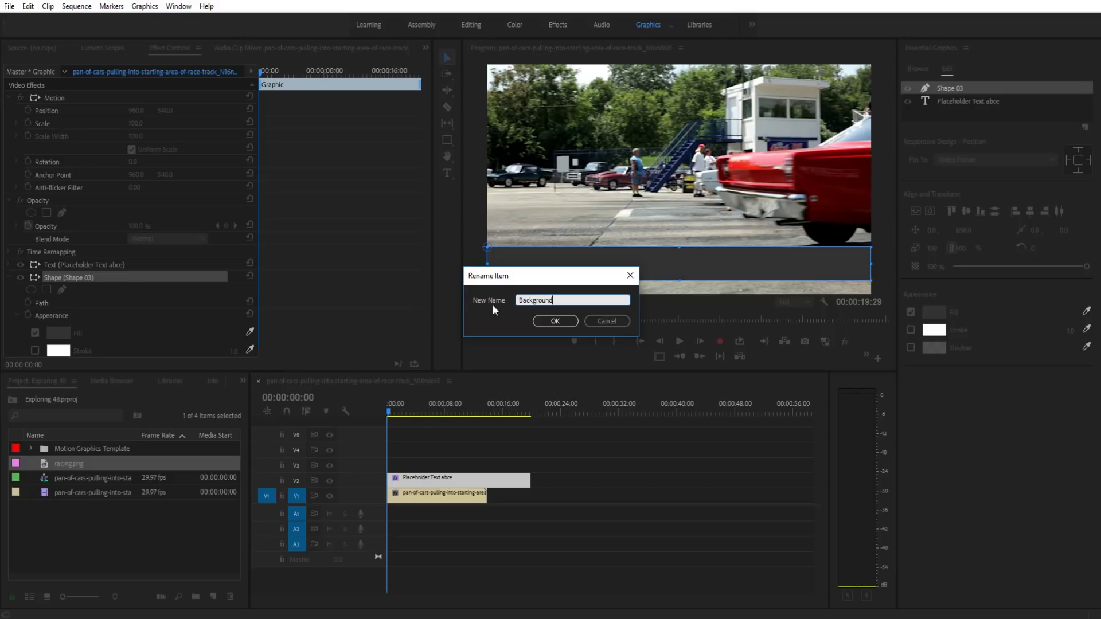
click(555, 322)
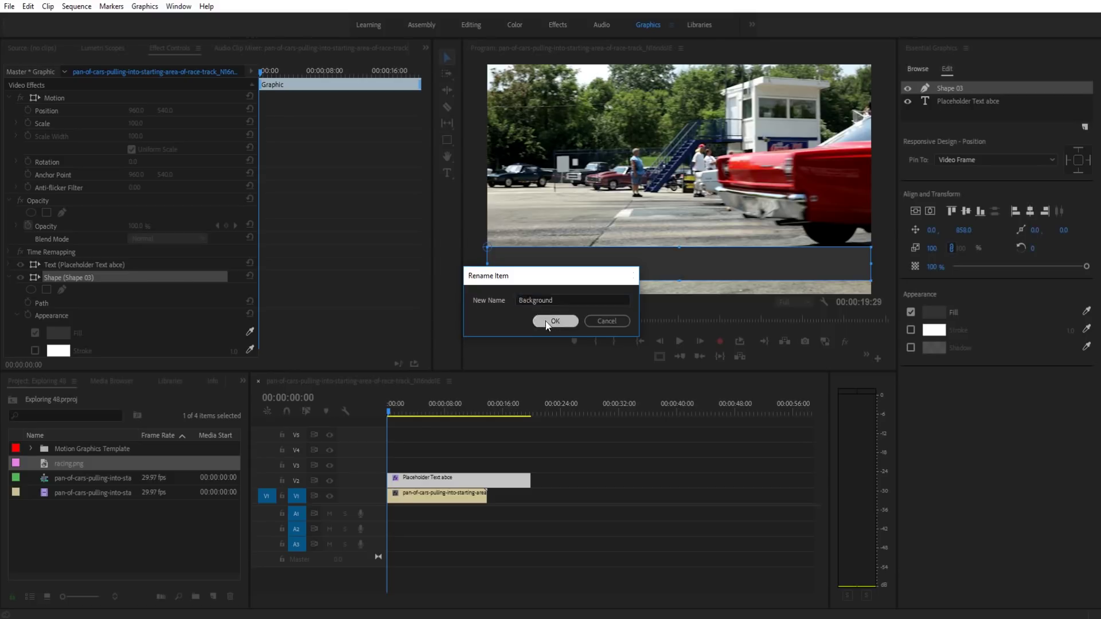
right_click(77, 277)
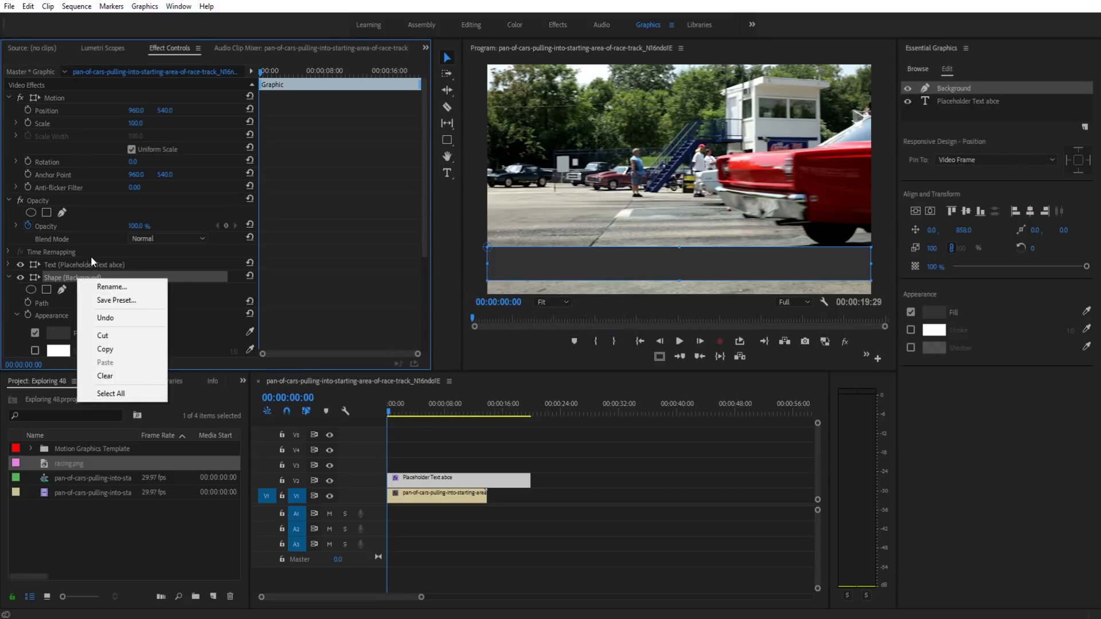
click(563, 472)
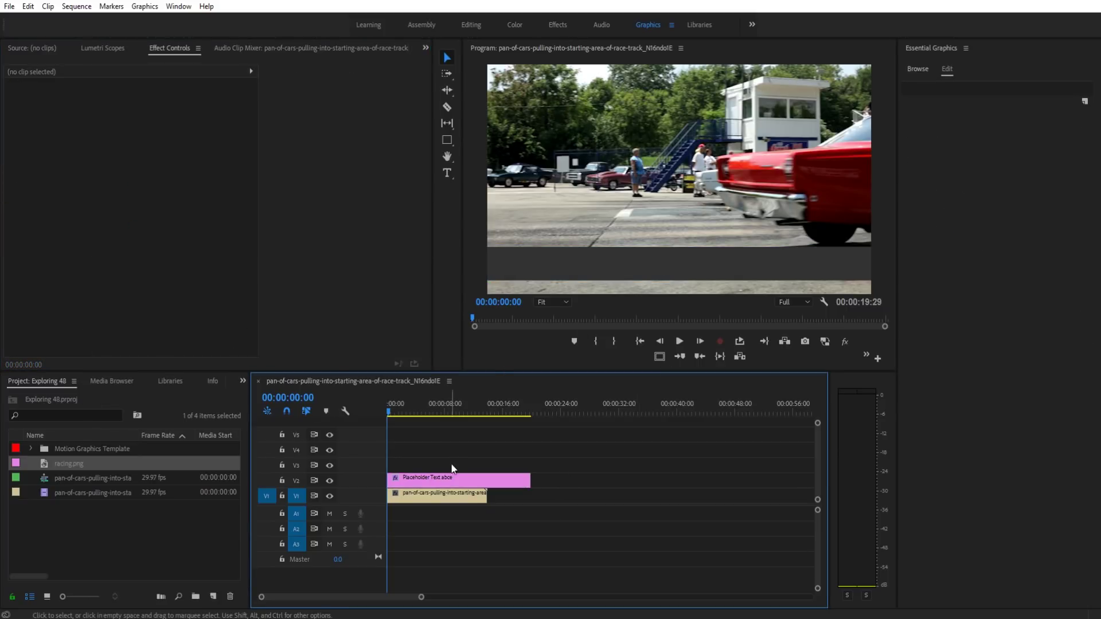
Step: Move the Background layer below Placeholder Text and lower the bar to Y 884.1
click(859, 232)
drag(972, 84, 973, 106)
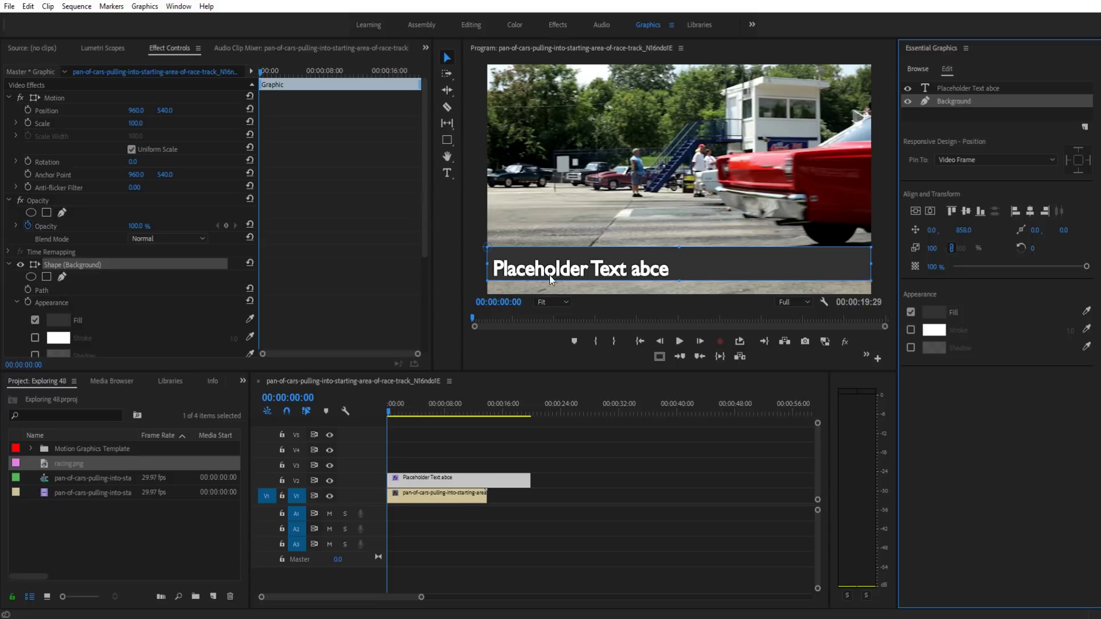
drag(689, 259, 690, 264)
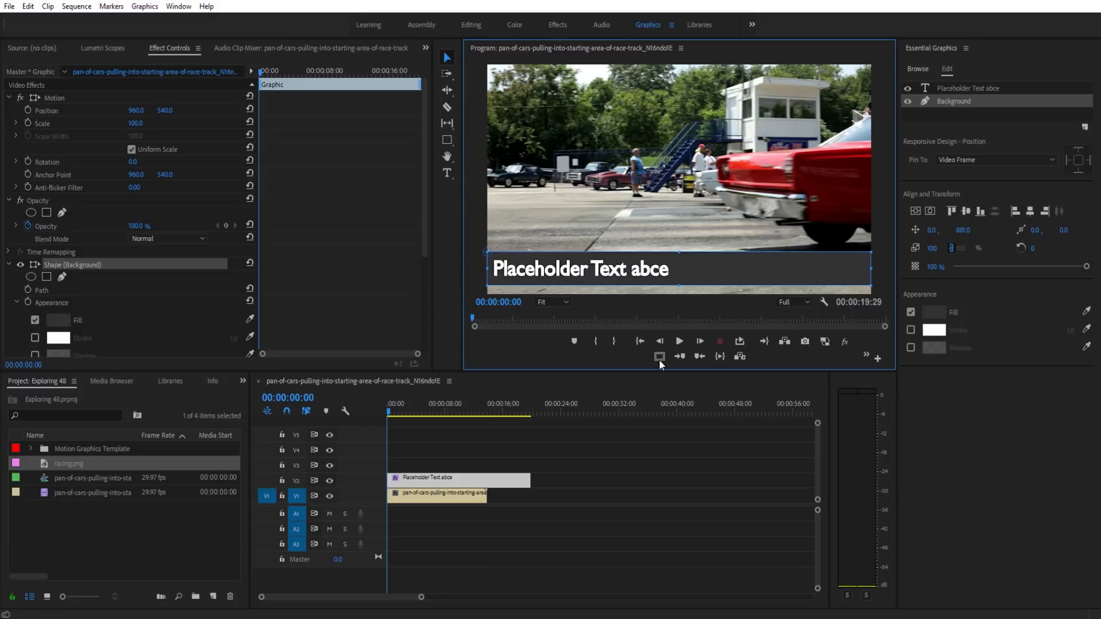
click(679, 549)
drag(696, 273, 696, 275)
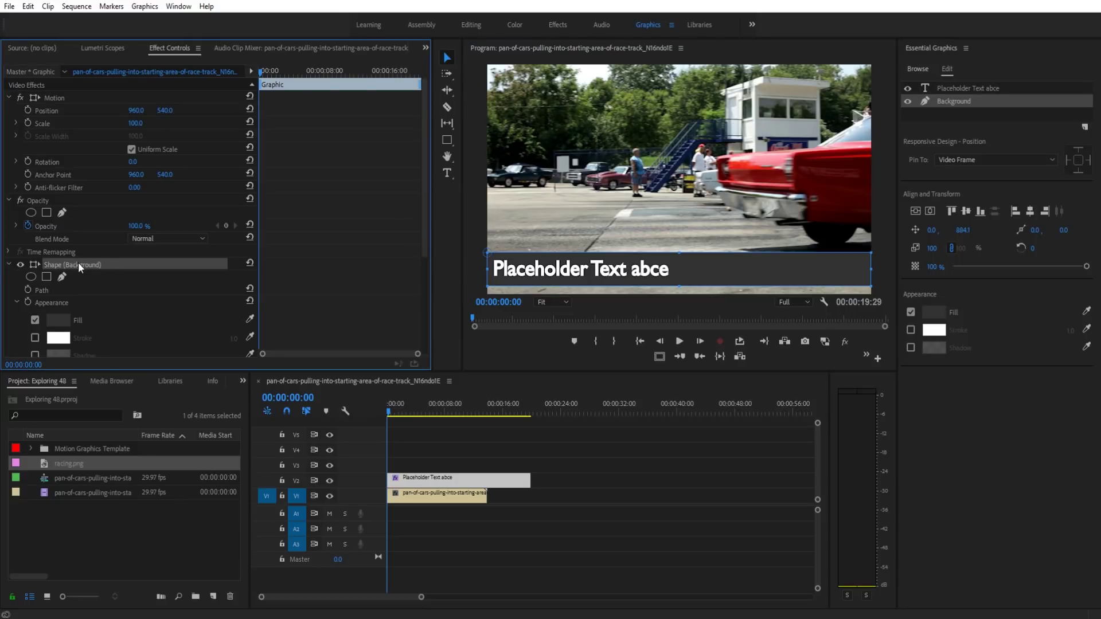
Step: Set the Background shape's Opacity to 49% in Effect Controls, undoing a first attempt
scroll(140, 275, down, 3)
click(12, 219)
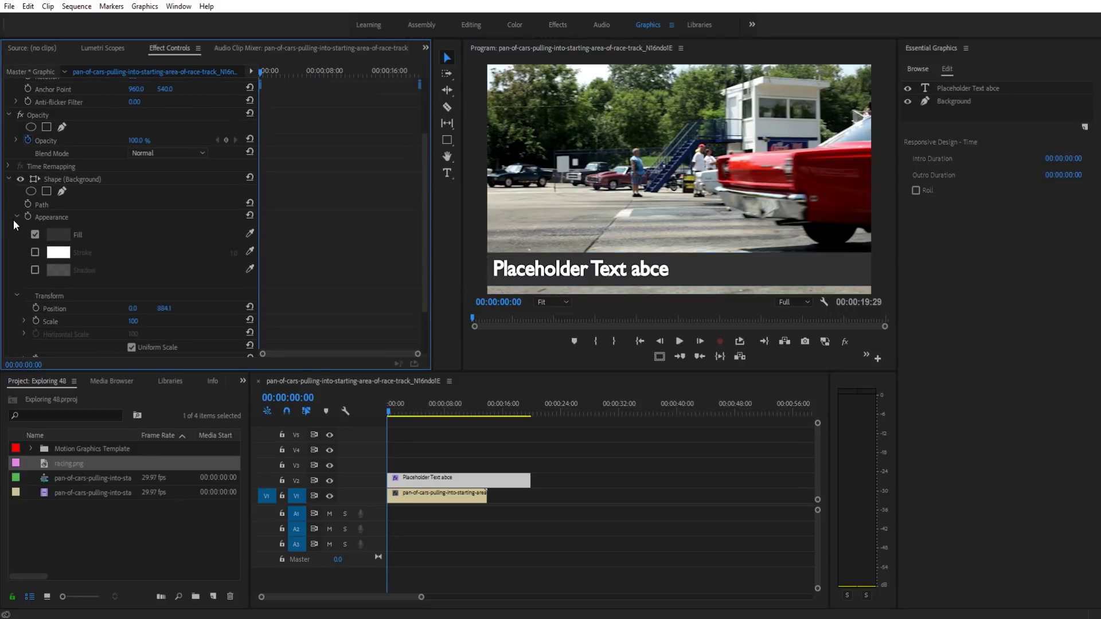
click(18, 216)
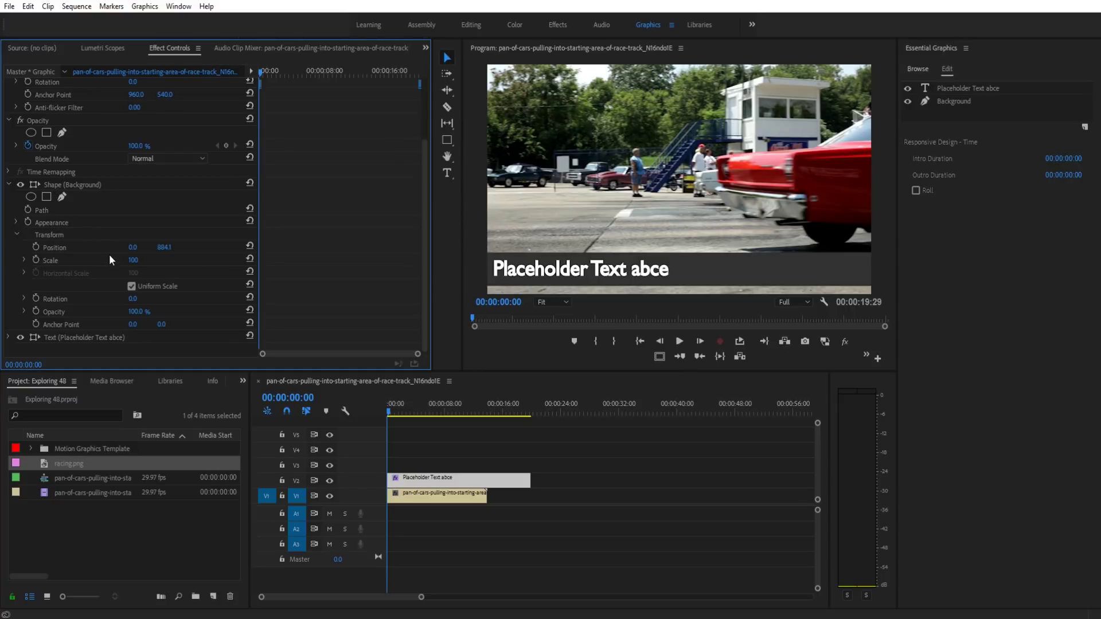
drag(136, 312, 112, 312)
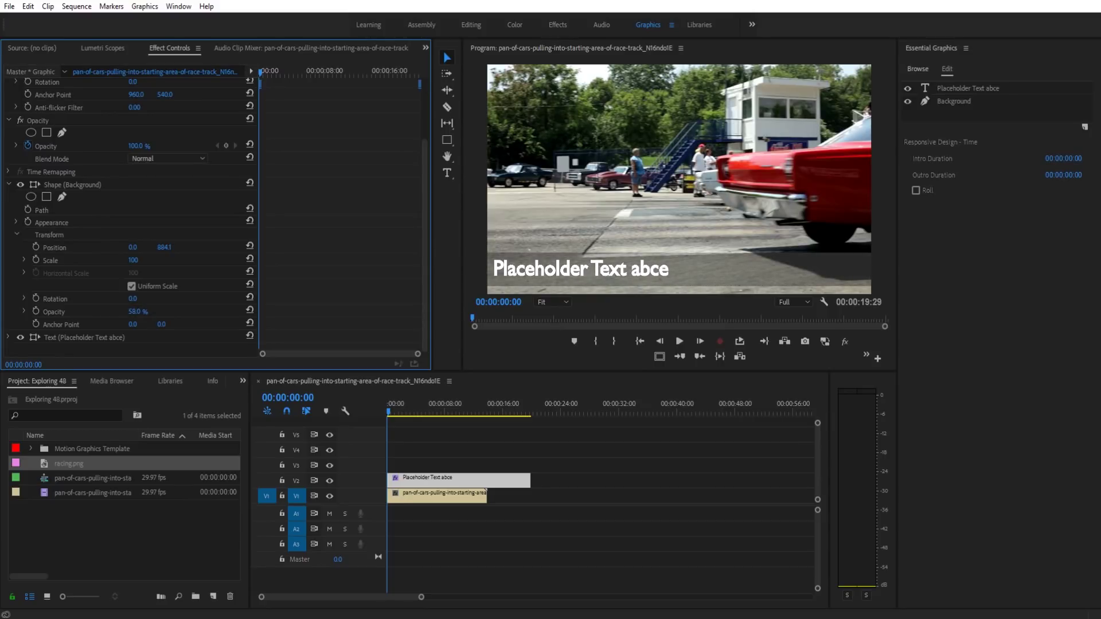
key(ctrl+z)
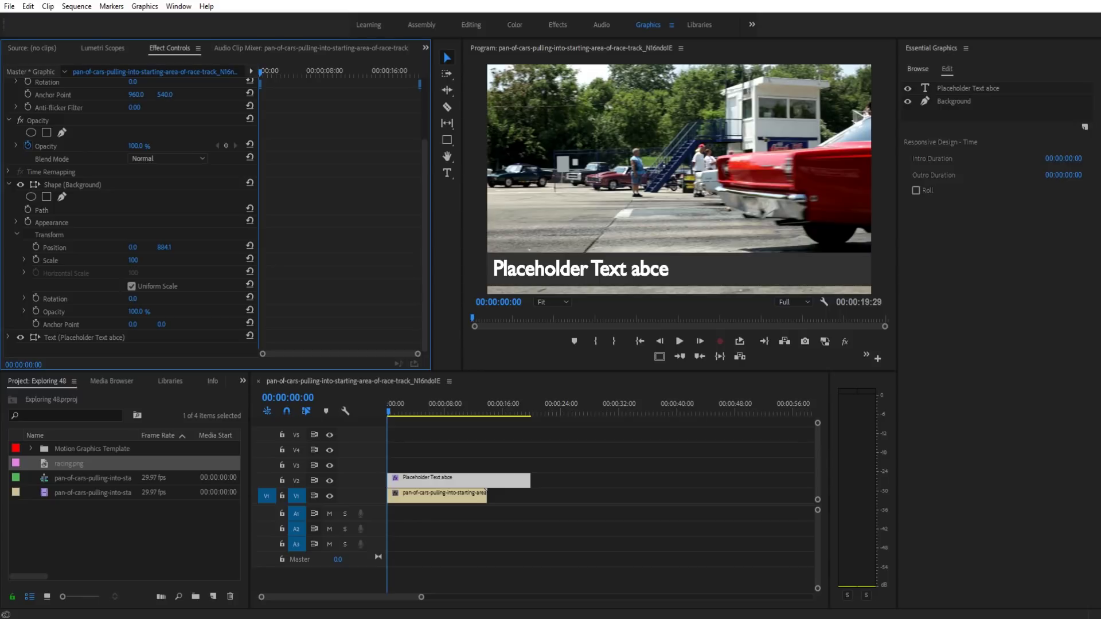
drag(136, 312, 337, 313)
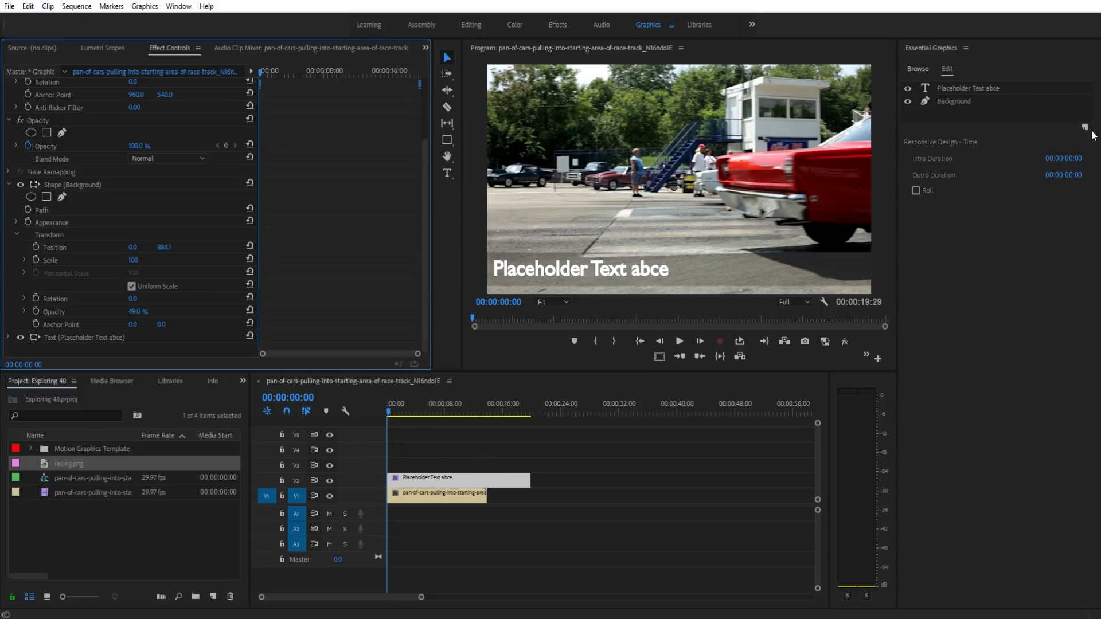
click(460, 480)
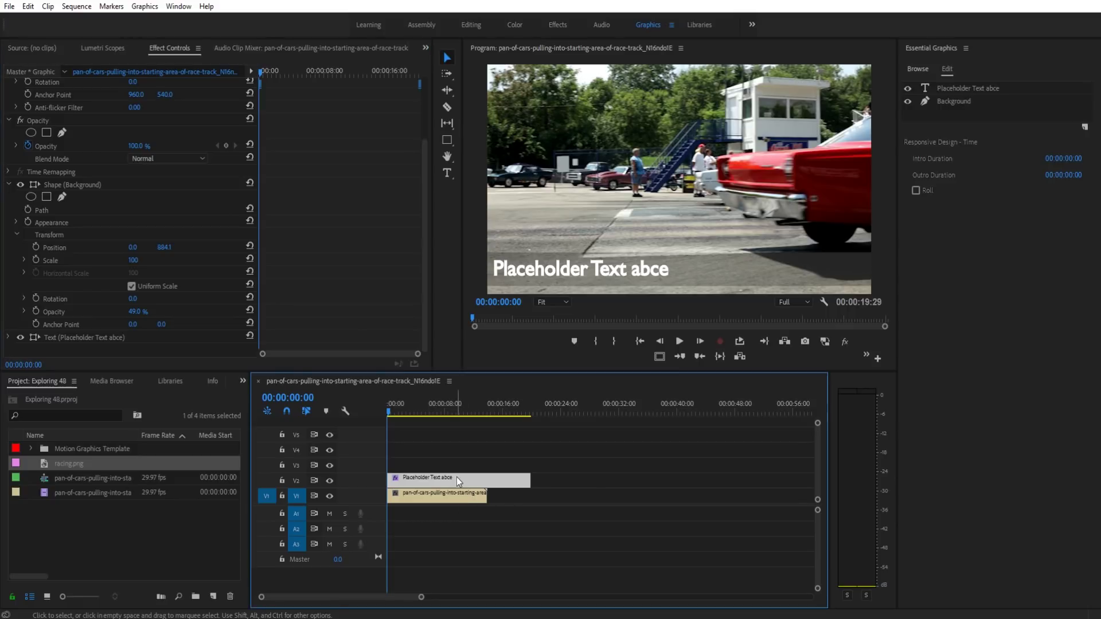
click(969, 90)
click(968, 103)
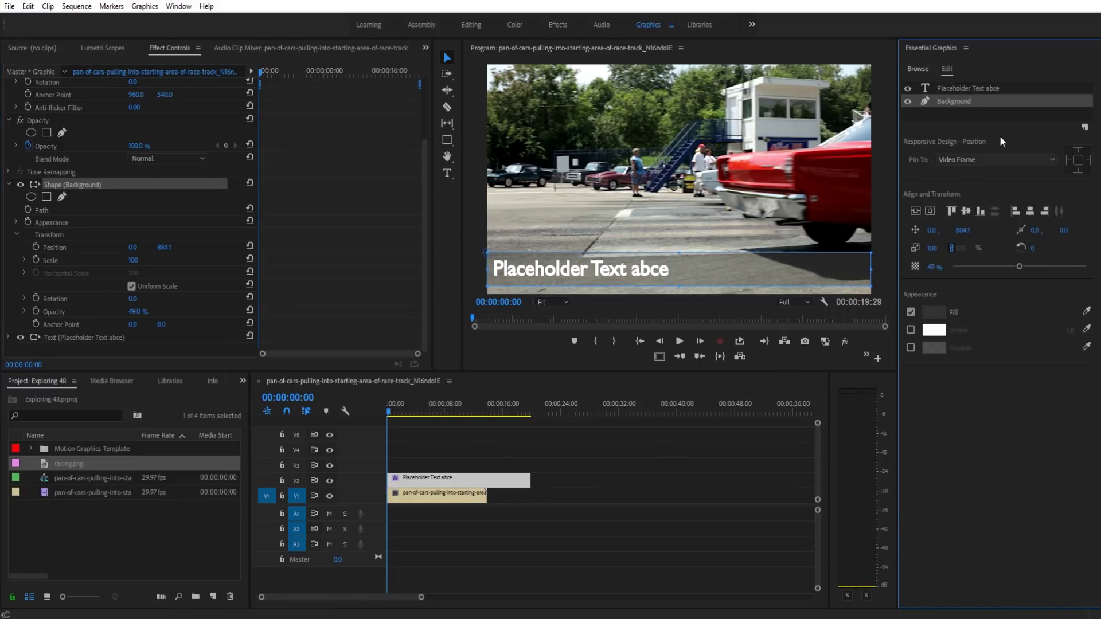
click(1011, 118)
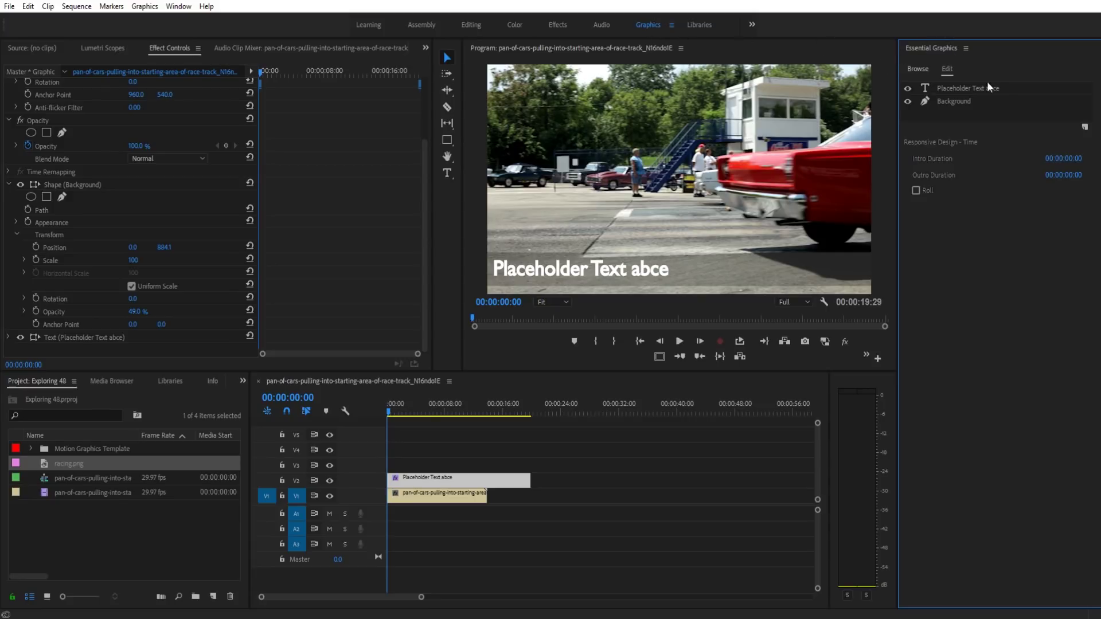
Step: Import racing.png as a new layer from file and select the car image
click(1084, 128)
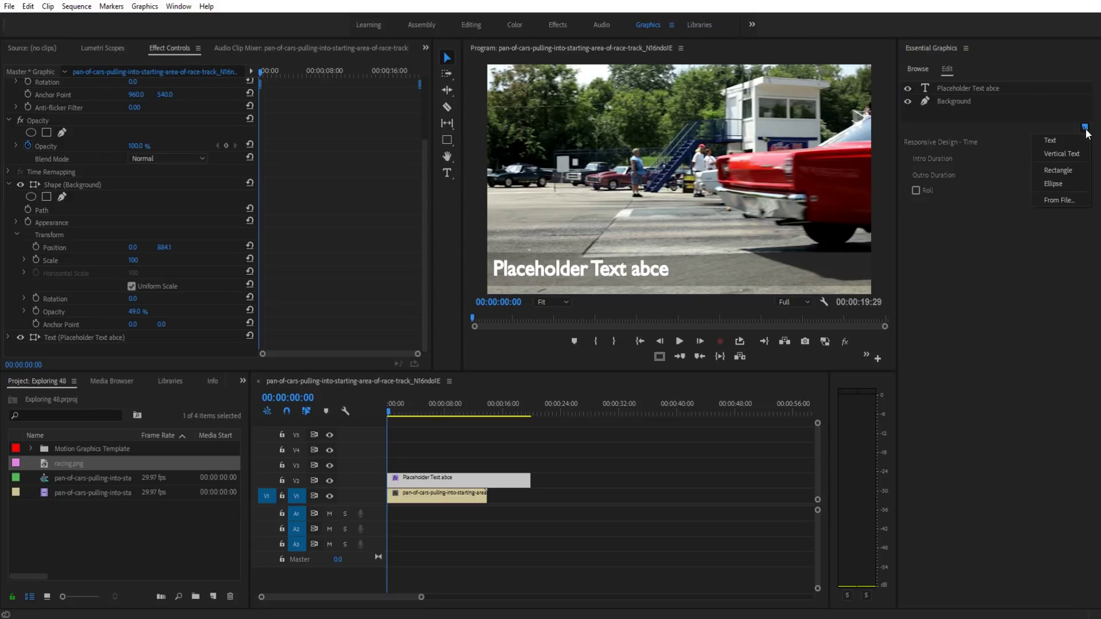
click(1068, 200)
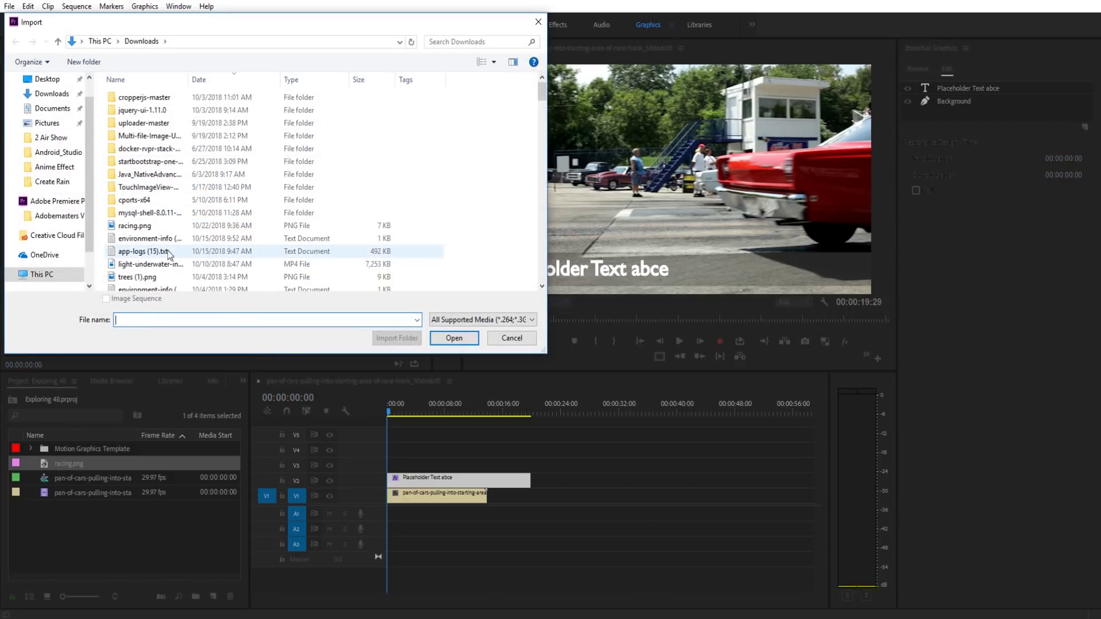
click(138, 225)
click(449, 337)
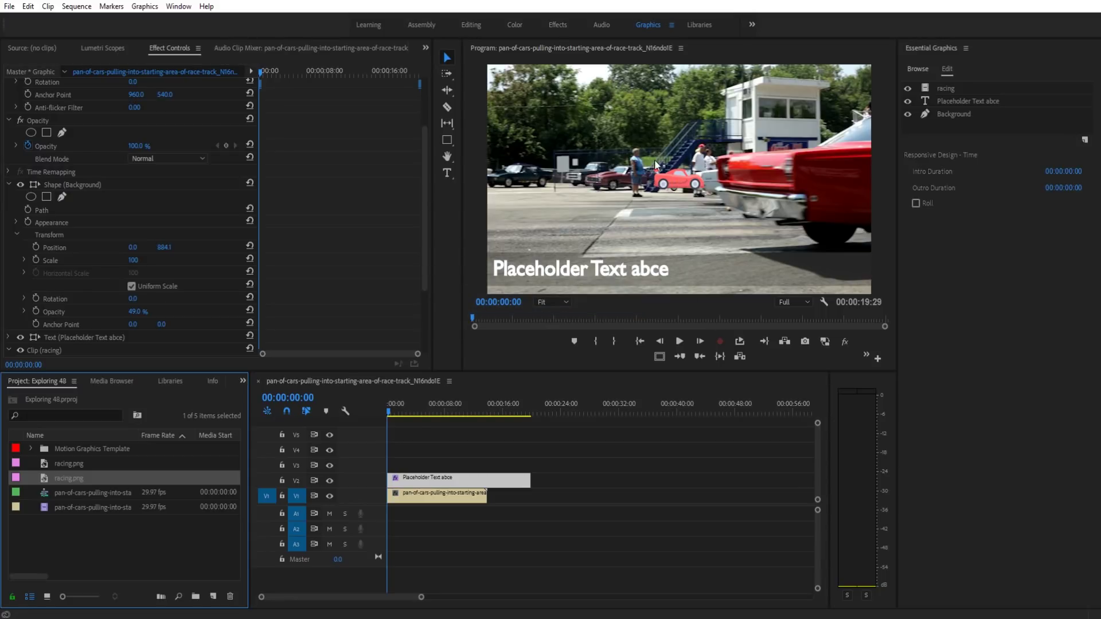
click(685, 180)
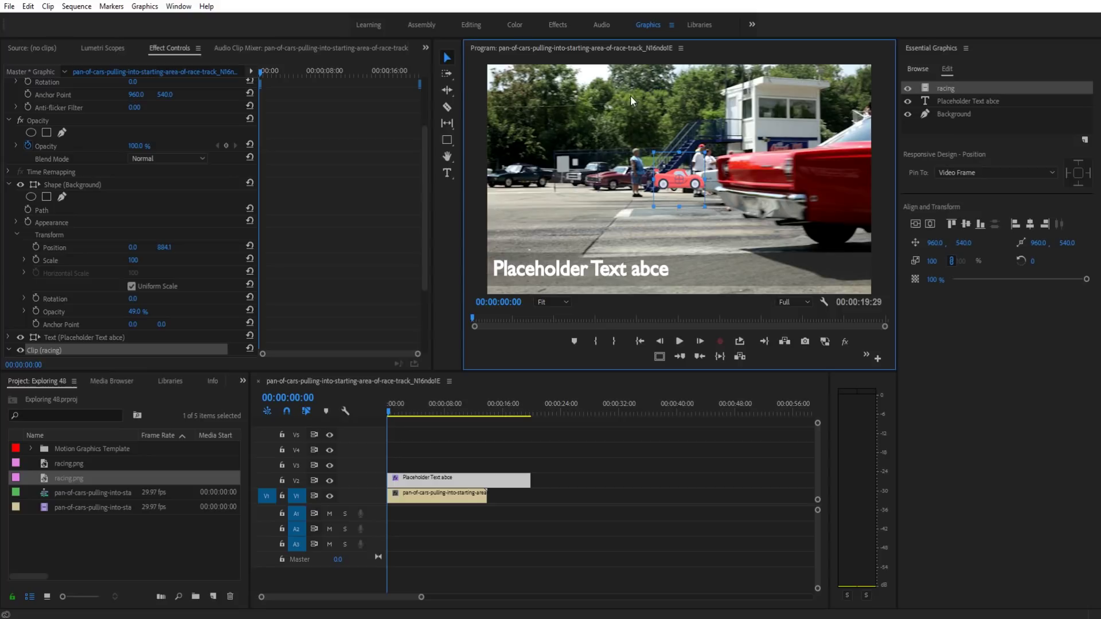
Step: Move the car image lower-left to the start of the text line, at 83.1, 964.0
scroll(183, 318, down, 1)
scroll(195, 301, down, 2)
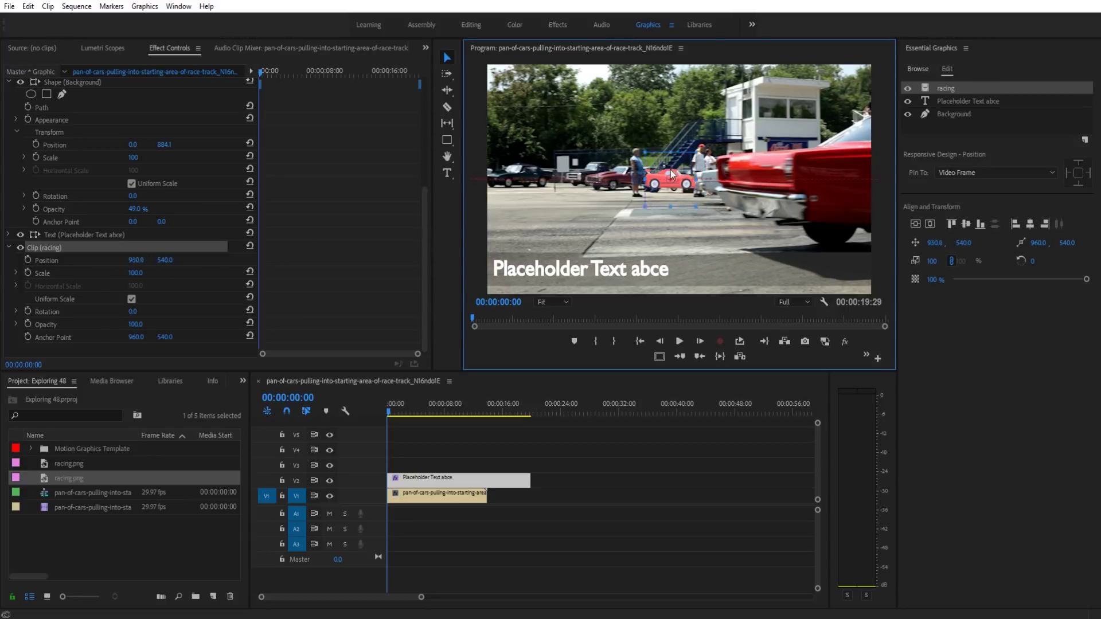
drag(692, 171, 591, 223)
scroll(98, 80, up, 1)
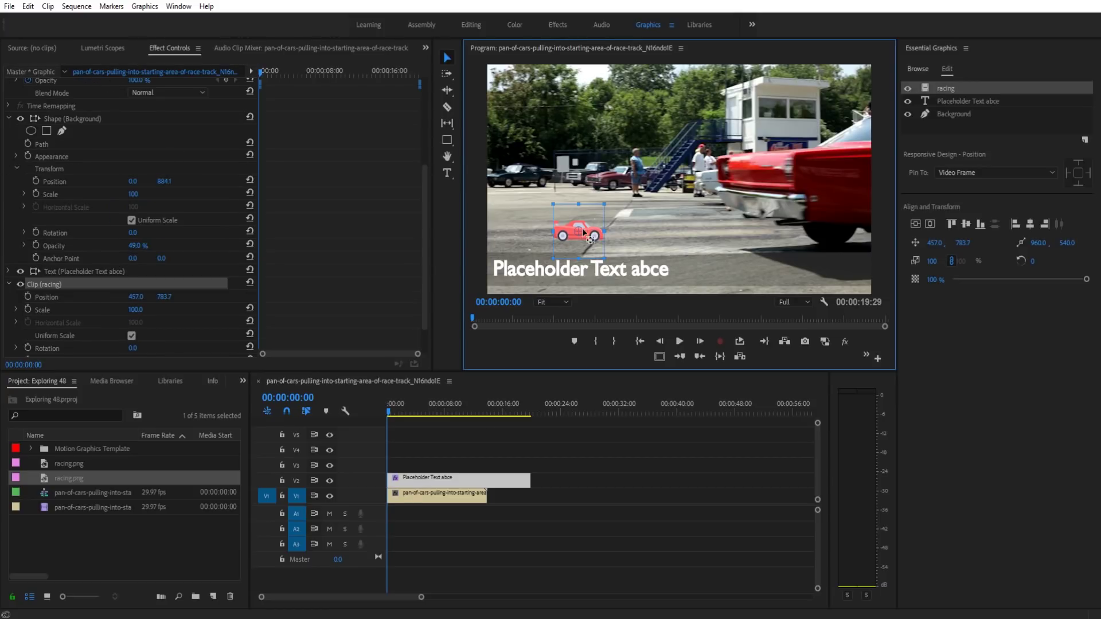
drag(593, 235, 520, 273)
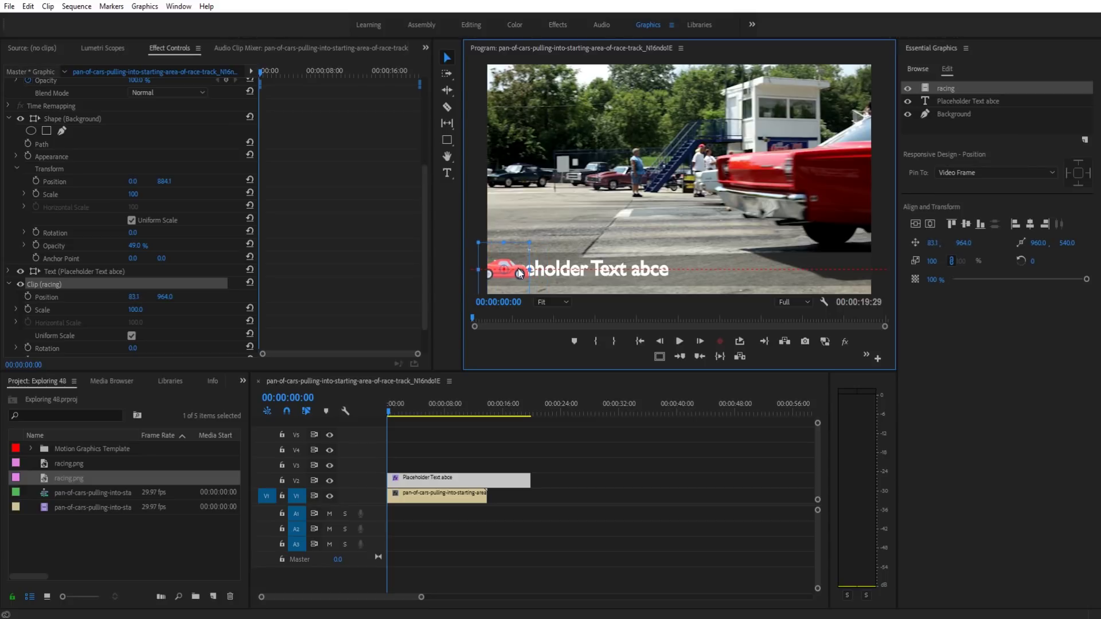
Step: Set the racing car image's Scale to 100
mouse_move(135, 309)
mouse_down()
mouse_move(120, 310)
mouse_move(171, 309)
mouse_move(127, 310)
mouse_up()
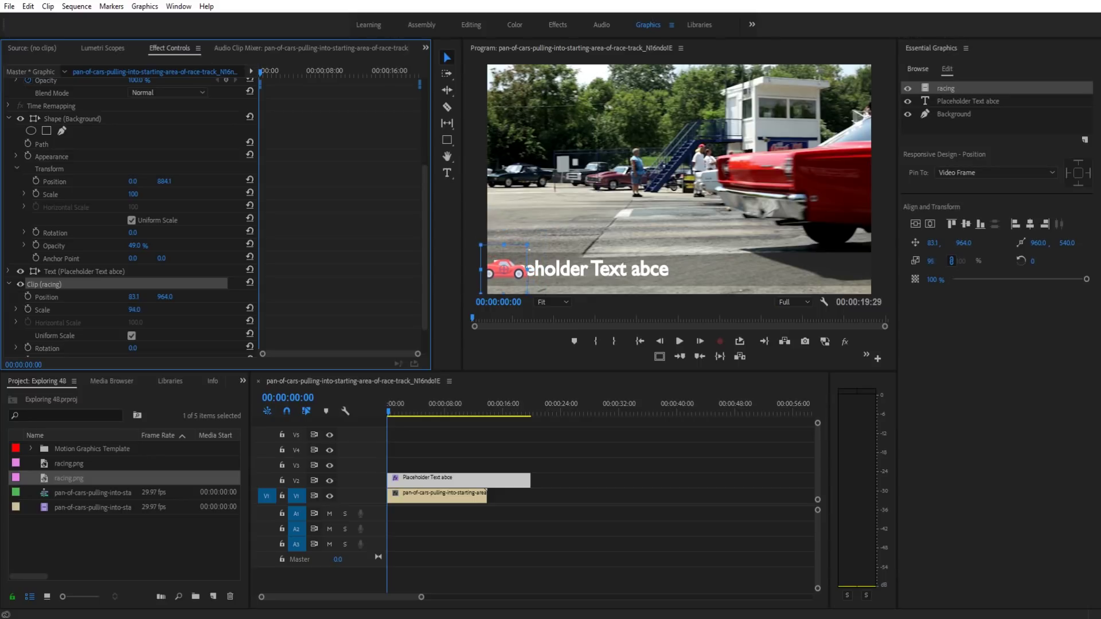
click(144, 308)
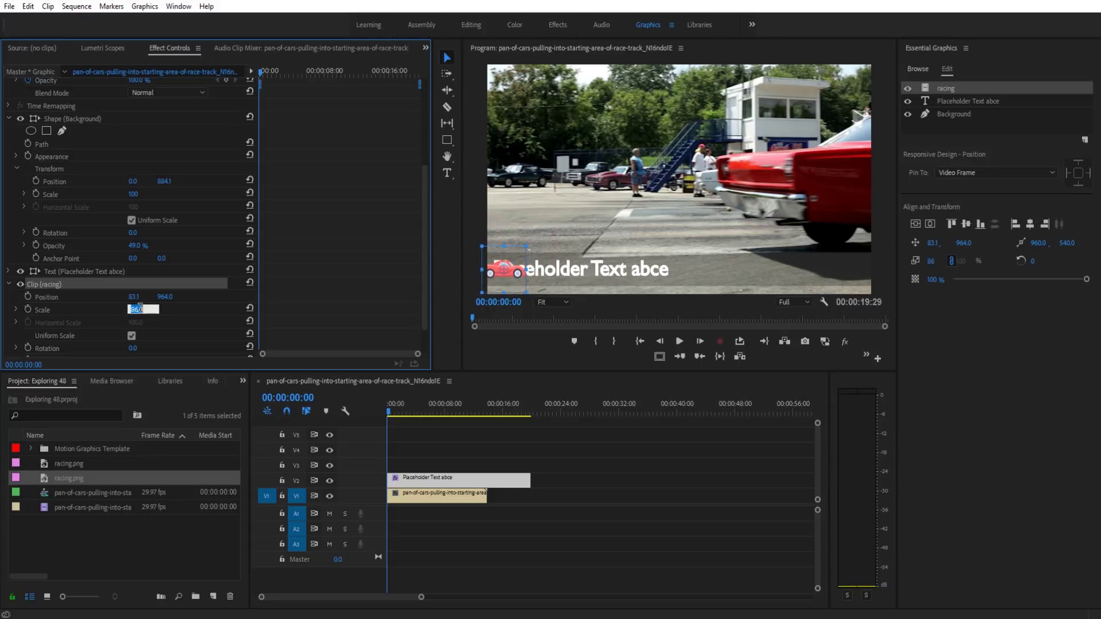
text(100)
key(Return)
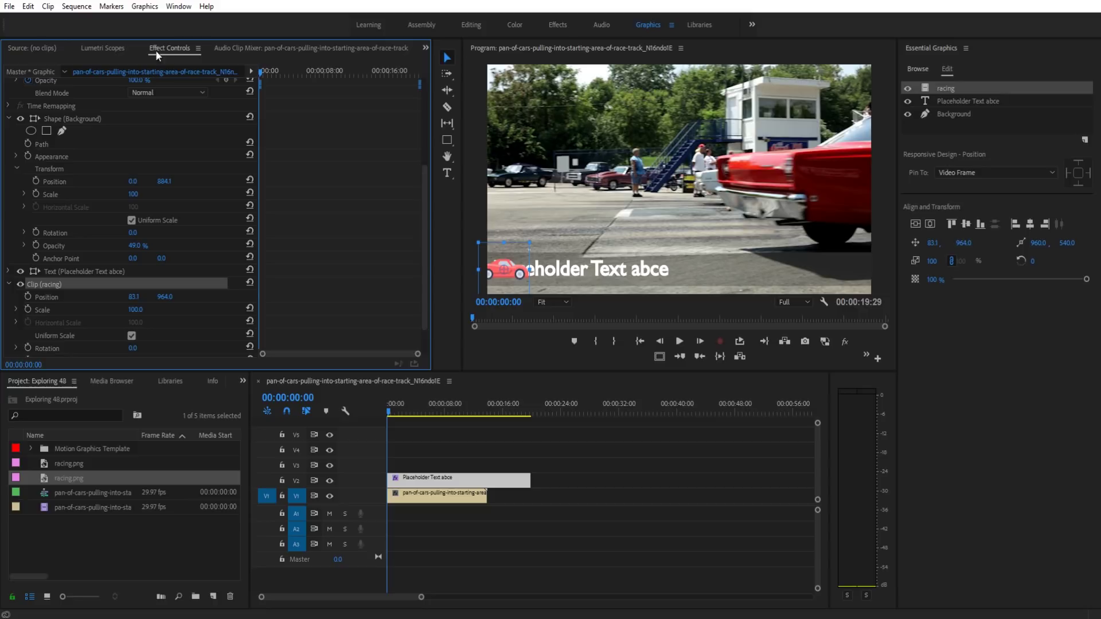
Step: Slide the racing car image left to Position X -127.9, just off the frame's left edge
scroll(74, 296, down, 2)
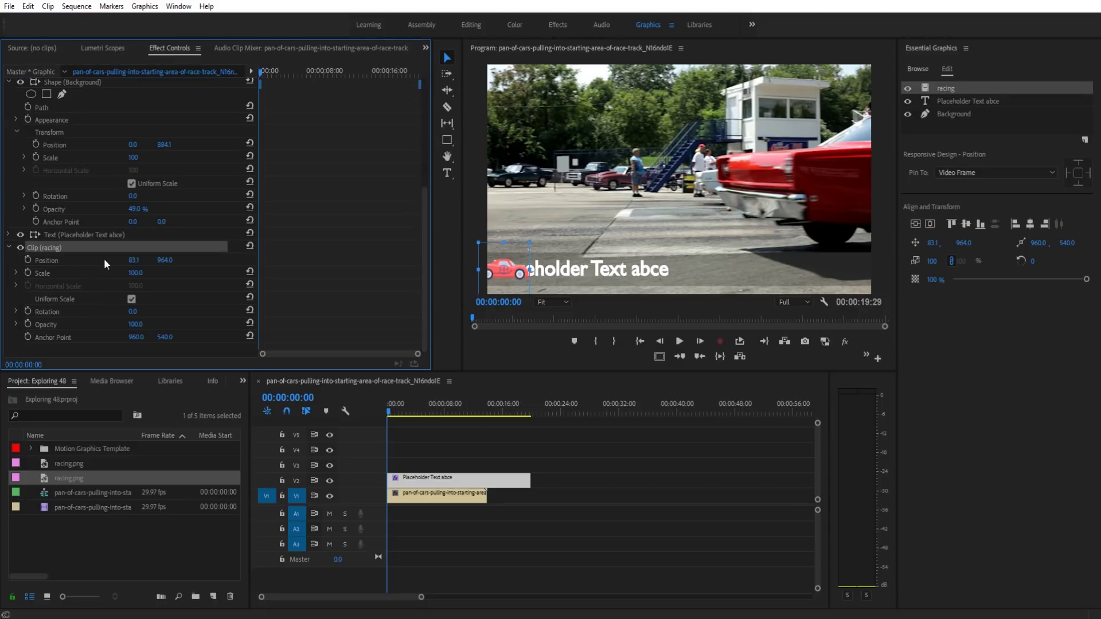
drag(135, 264, 141, 261)
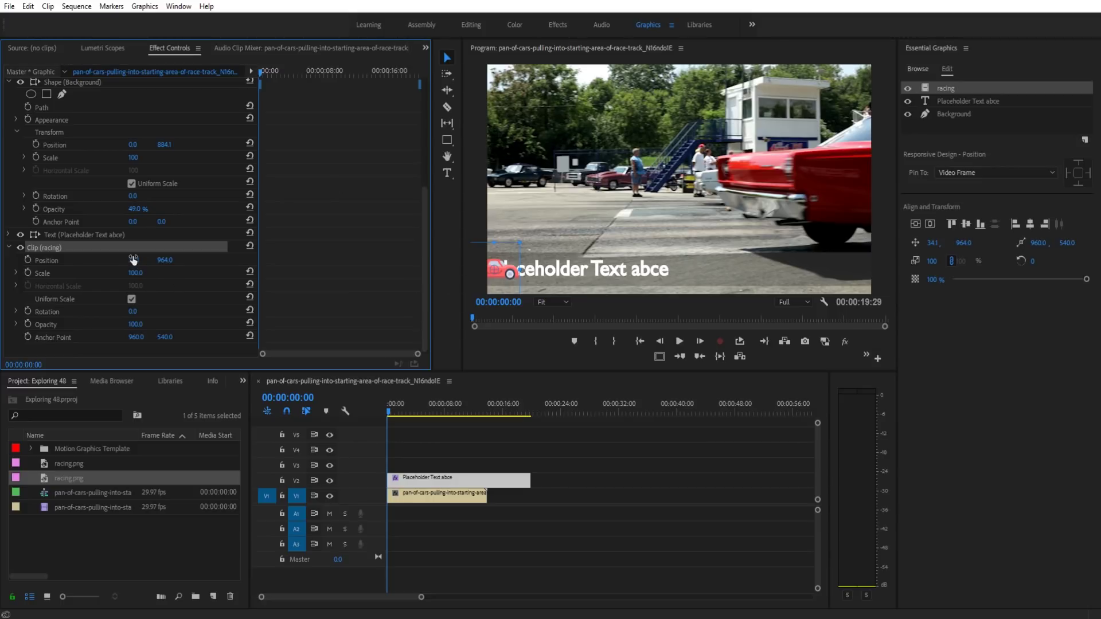
drag(135, 260, 87, 260)
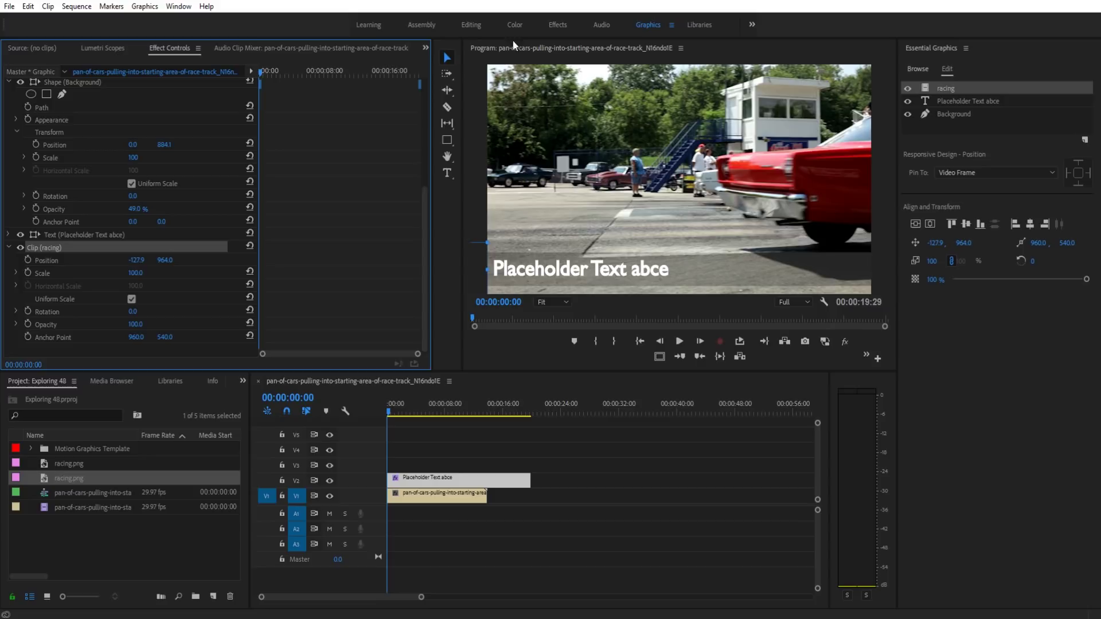
Step: Keyframe the car's Position from X -127.9 at the start to X 2162.1 a few frames later
click(23, 256)
click(24, 260)
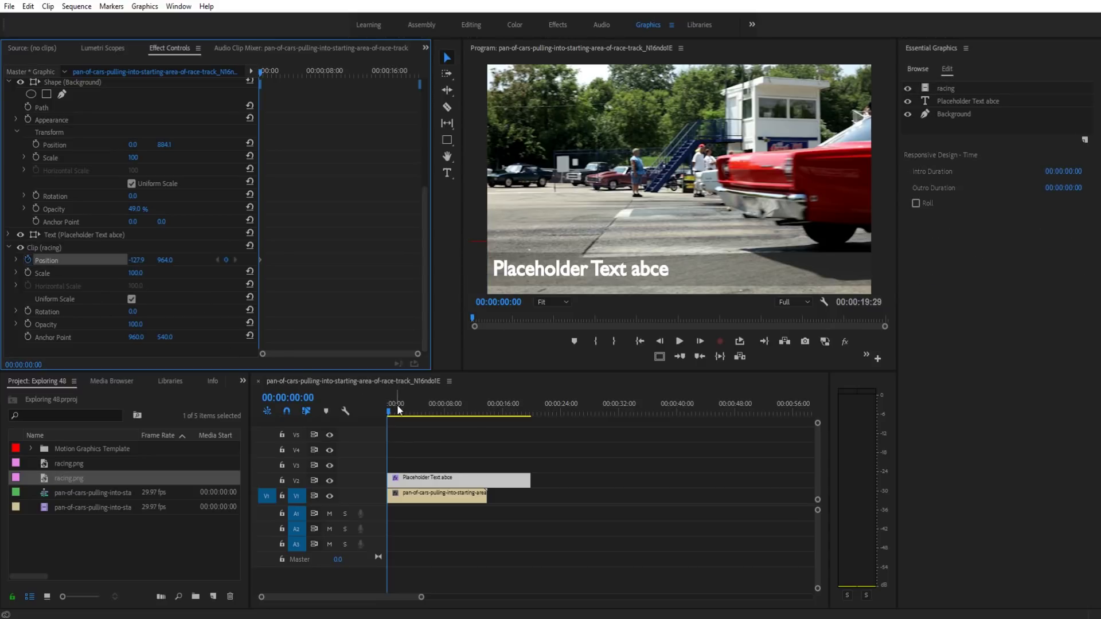
click(700, 342)
click(701, 342)
click(701, 342)
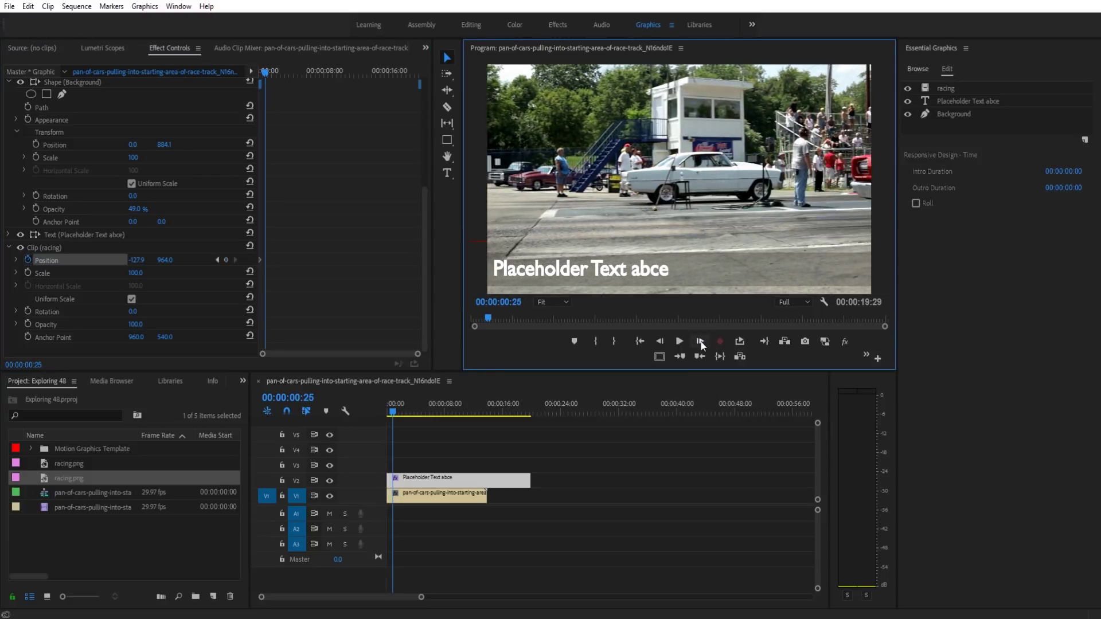
drag(136, 264, 275, 263)
Step: Preview the car animation and move its ending Position keyframe to 00:00:00:15
click(390, 410)
key(space)
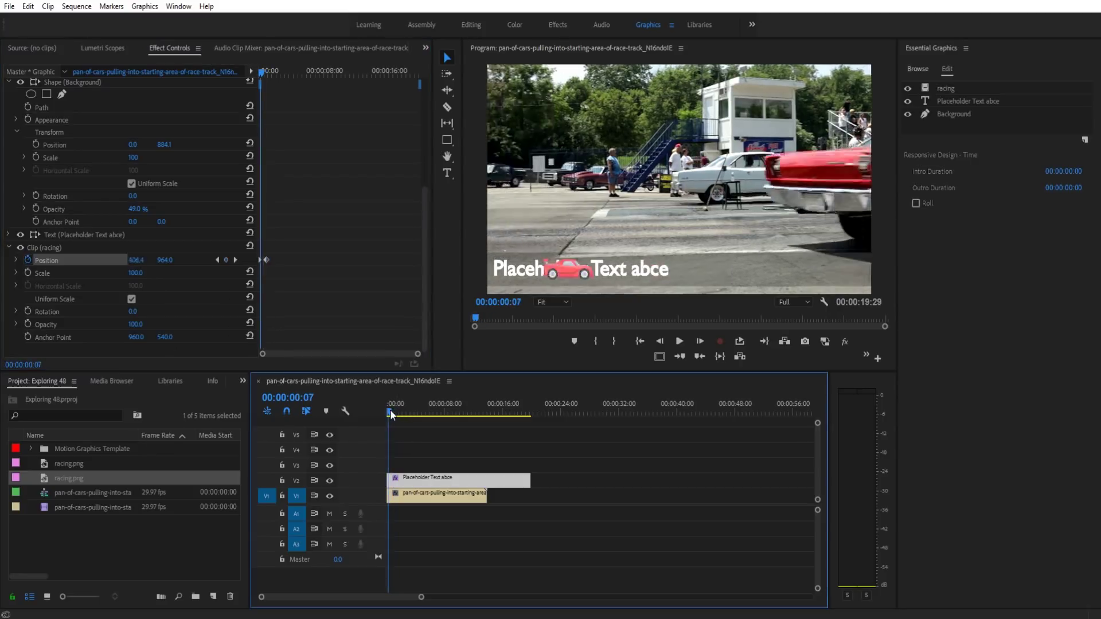
key(space)
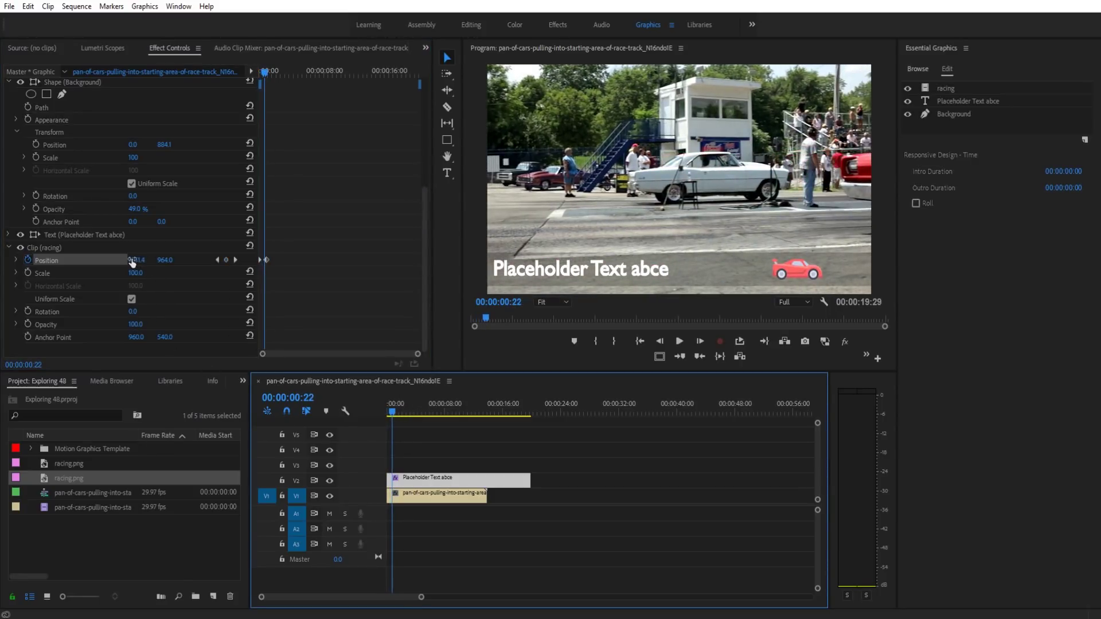
drag(417, 354, 331, 353)
key(Home)
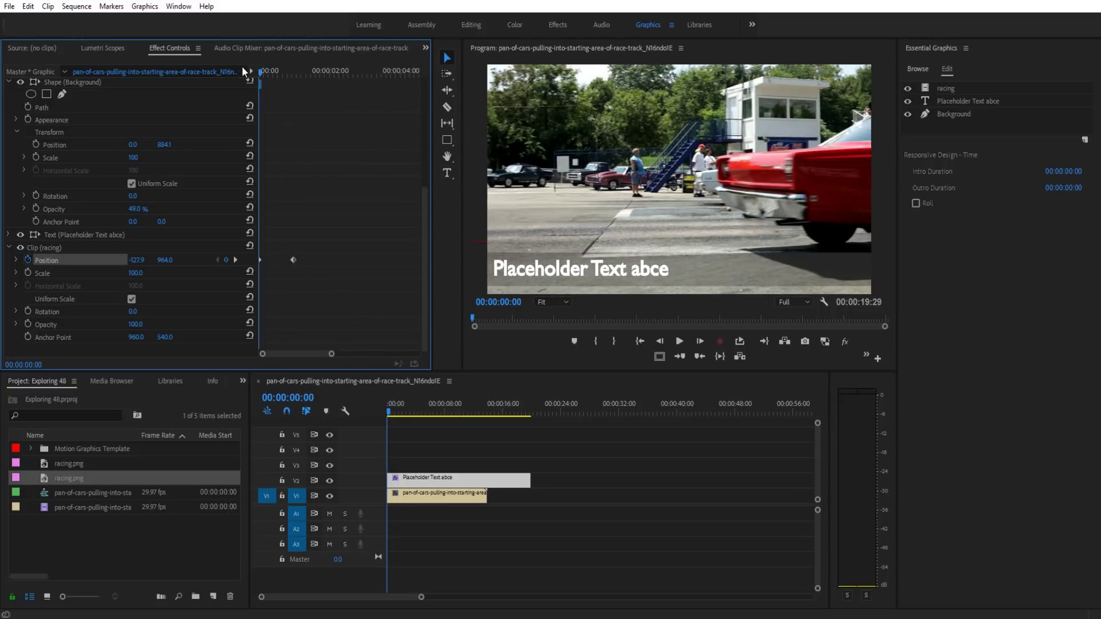
click(700, 342)
key(space)
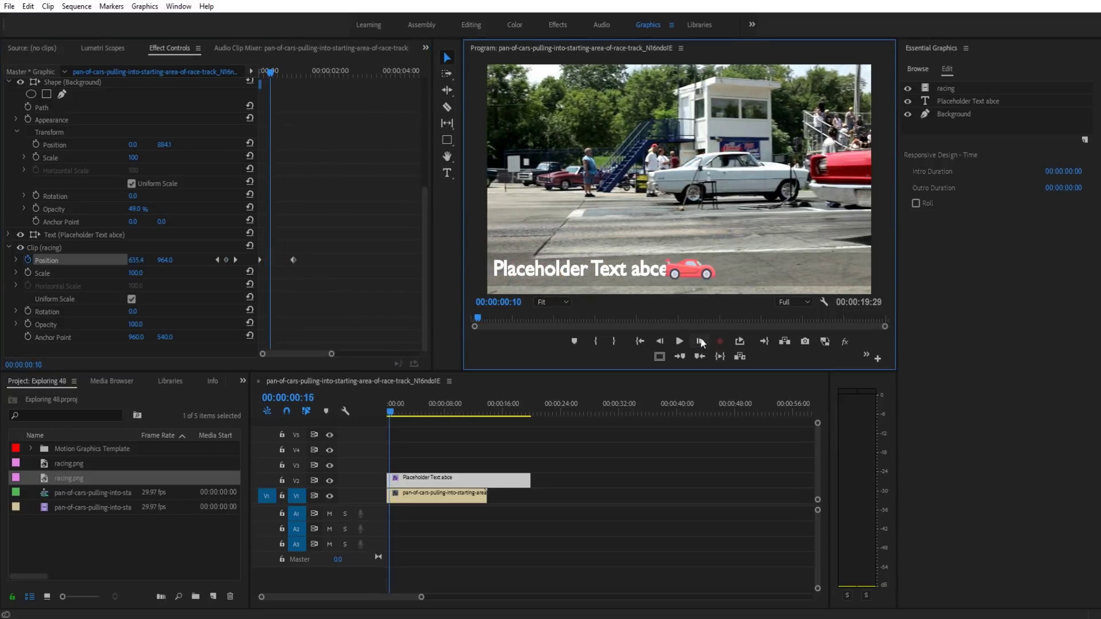
drag(293, 259, 275, 261)
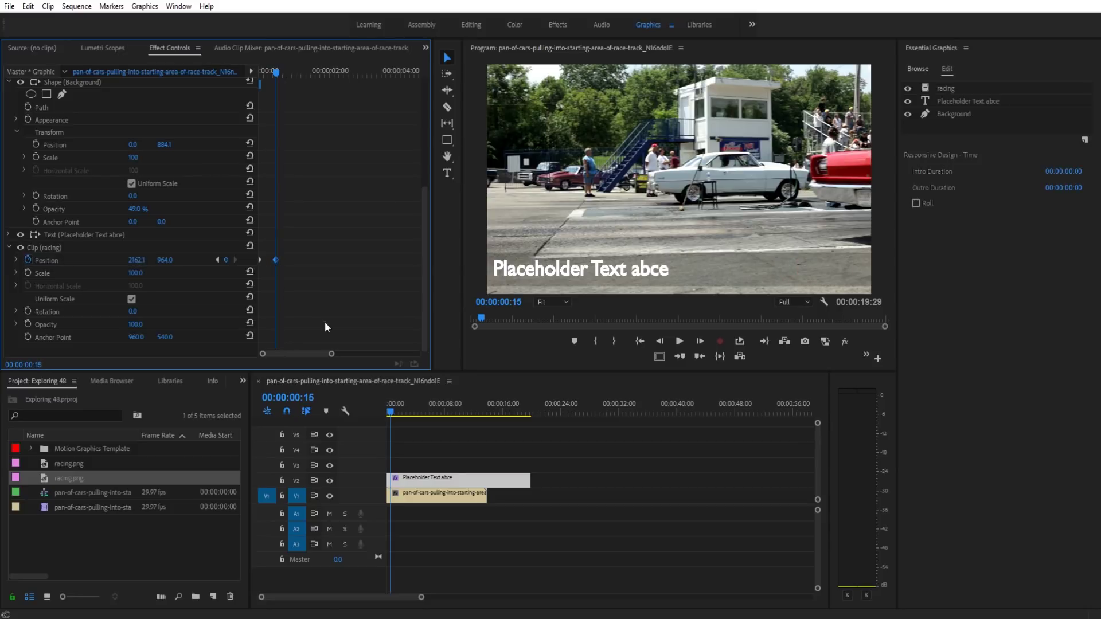
click(365, 425)
key(Right)
key(Right)
key(Right)
key(Right)
key(Right)
key(Right)
key(Right)
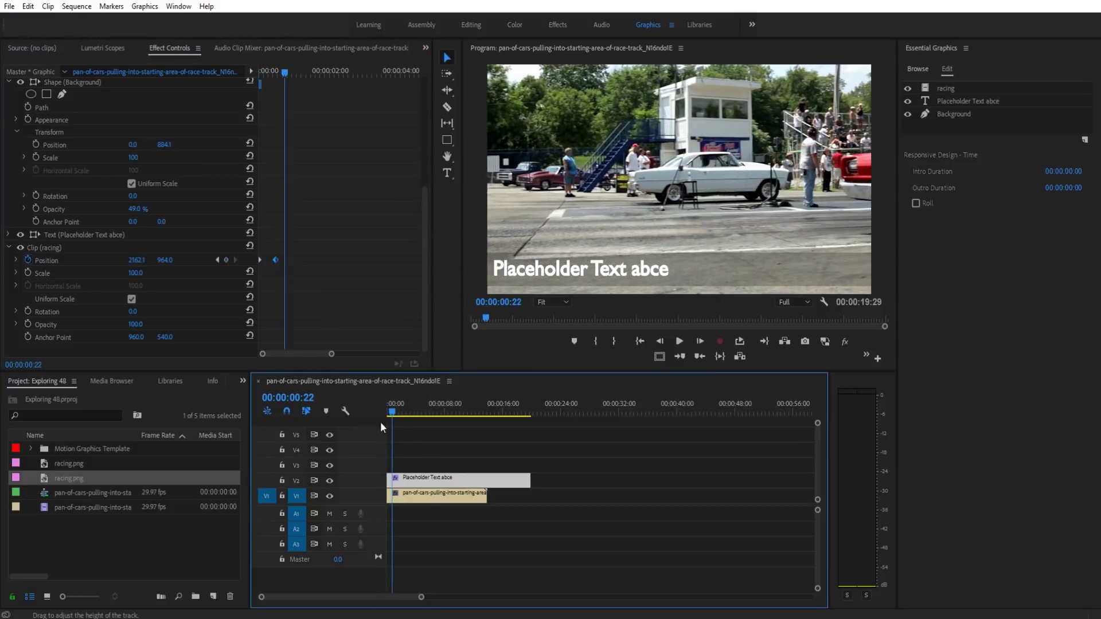
key(Left)
key(Left)
key(Left)
key(Left)
key(Left)
key(Left)
key(Left)
key(Left)
key(Left)
key(Left)
key(Left)
key(Left)
key(Left)
key(Left)
key(Left)
key(Left)
key(Left)
key(Left)
key(Left)
key(Left)
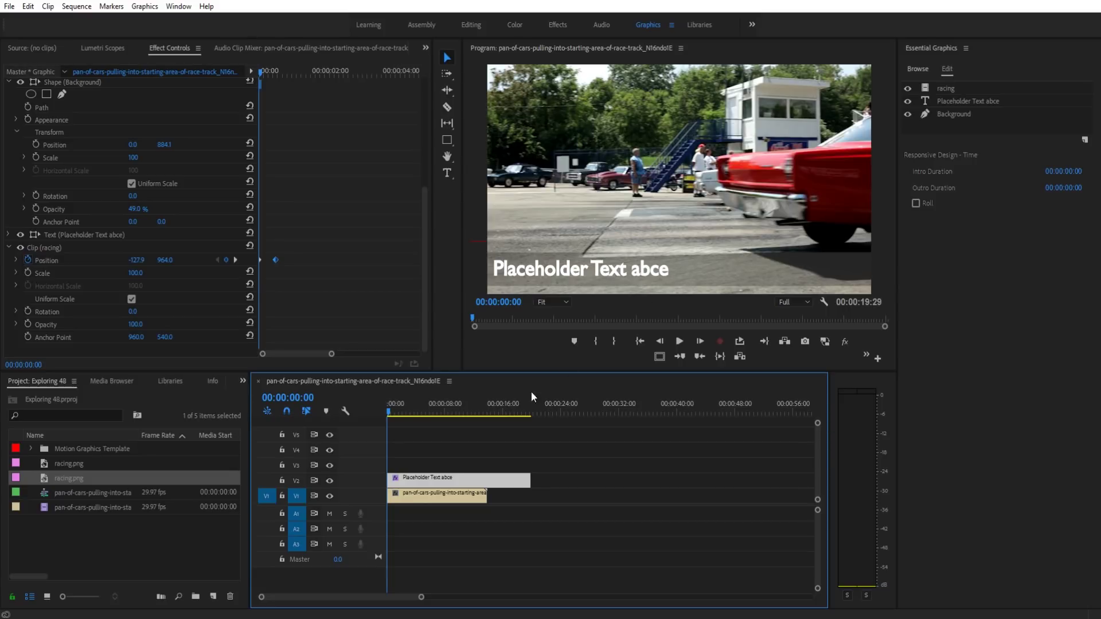
Step: Search the Effects panel for 'crop' and drag Crop onto the Placeholder Text abce clip
click(242, 381)
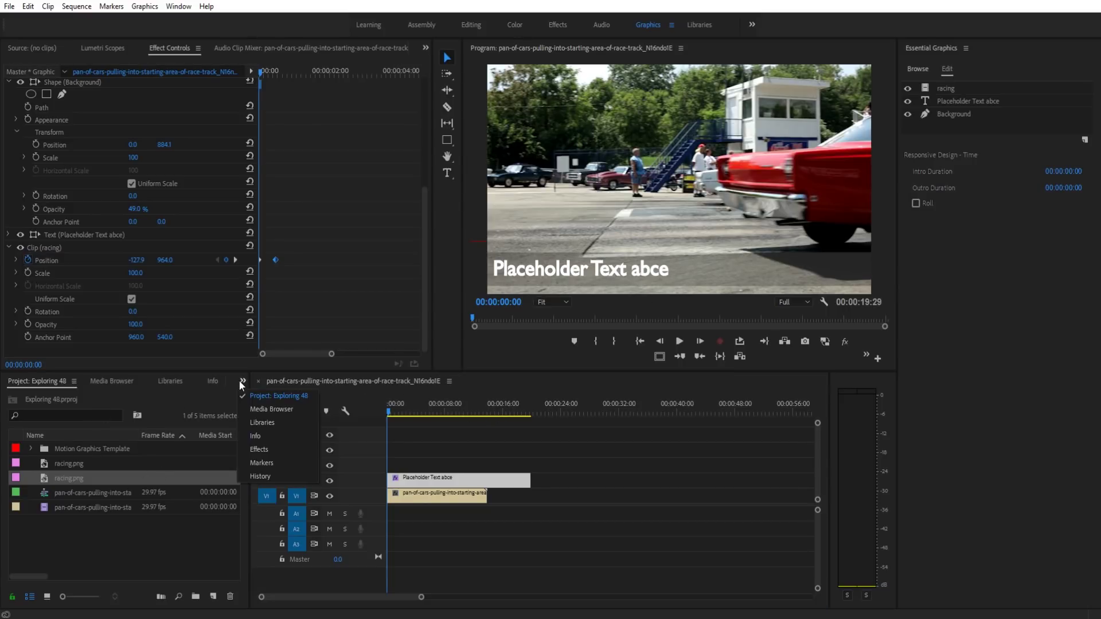
click(256, 449)
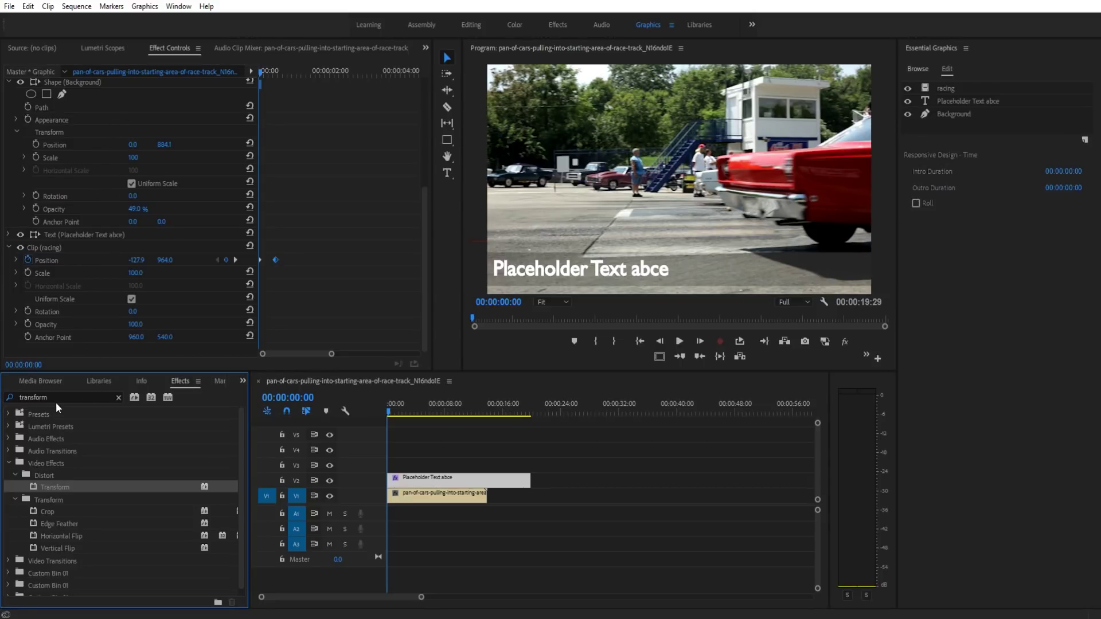
drag(56, 401, 2, 405)
text(crop)
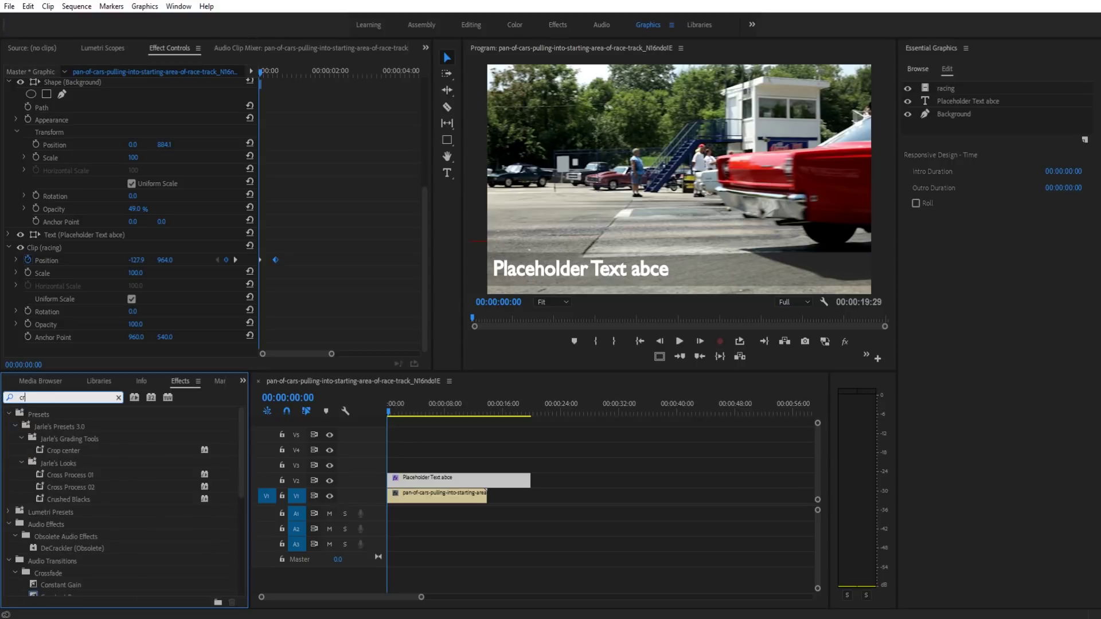
click(63, 497)
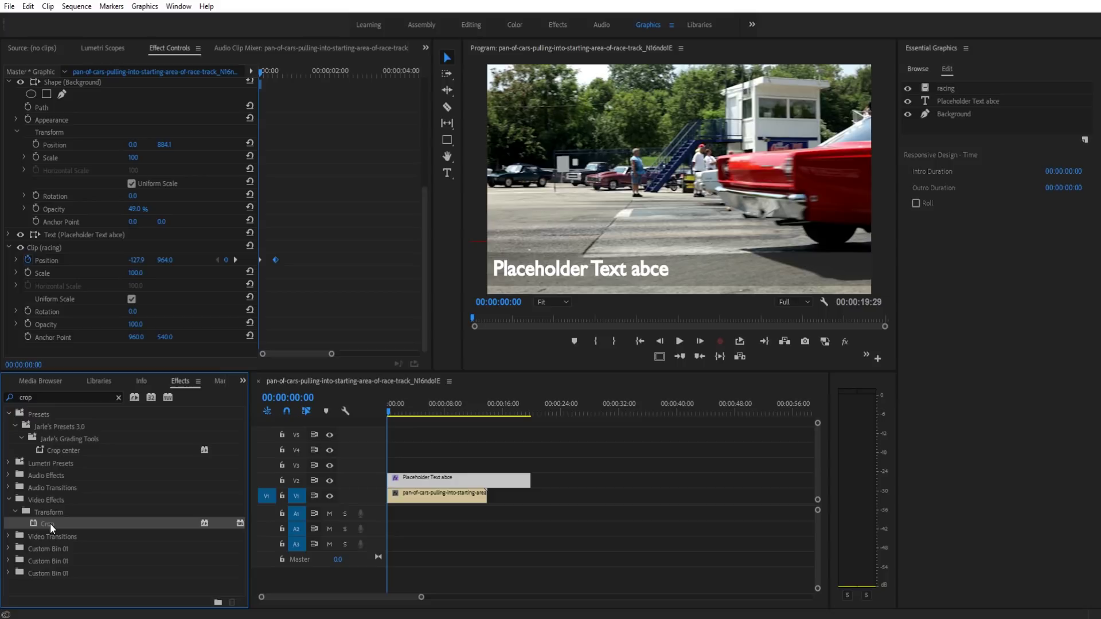
drag(50, 523, 448, 481)
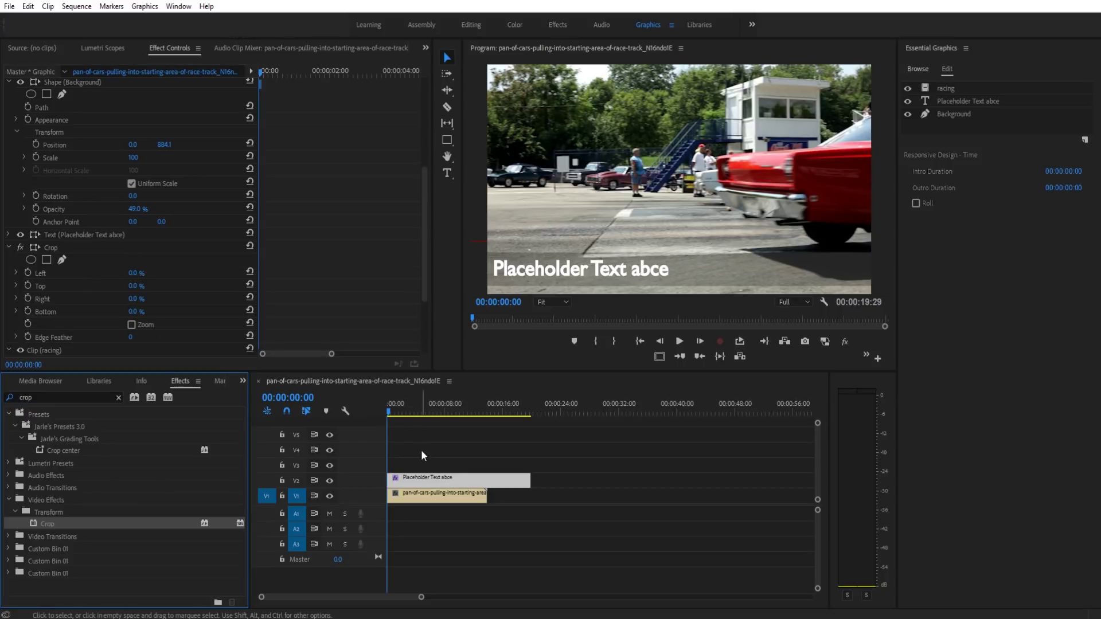
scroll(194, 264, down, 5)
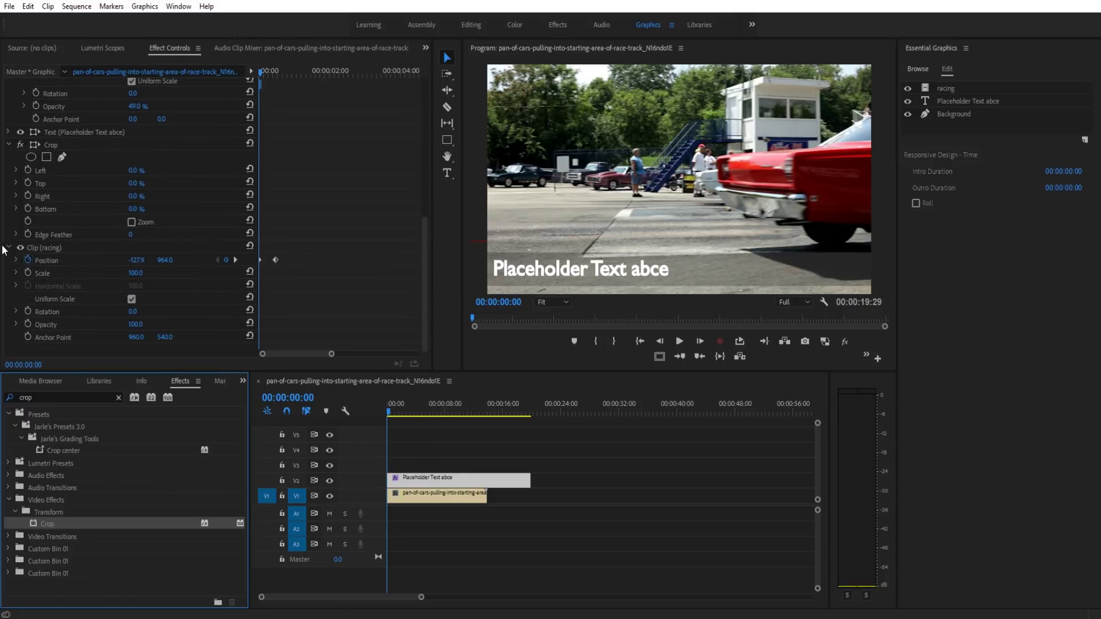
Step: Check the text, car and background layers, then select the Crop effect on the whole racing clip
click(8, 248)
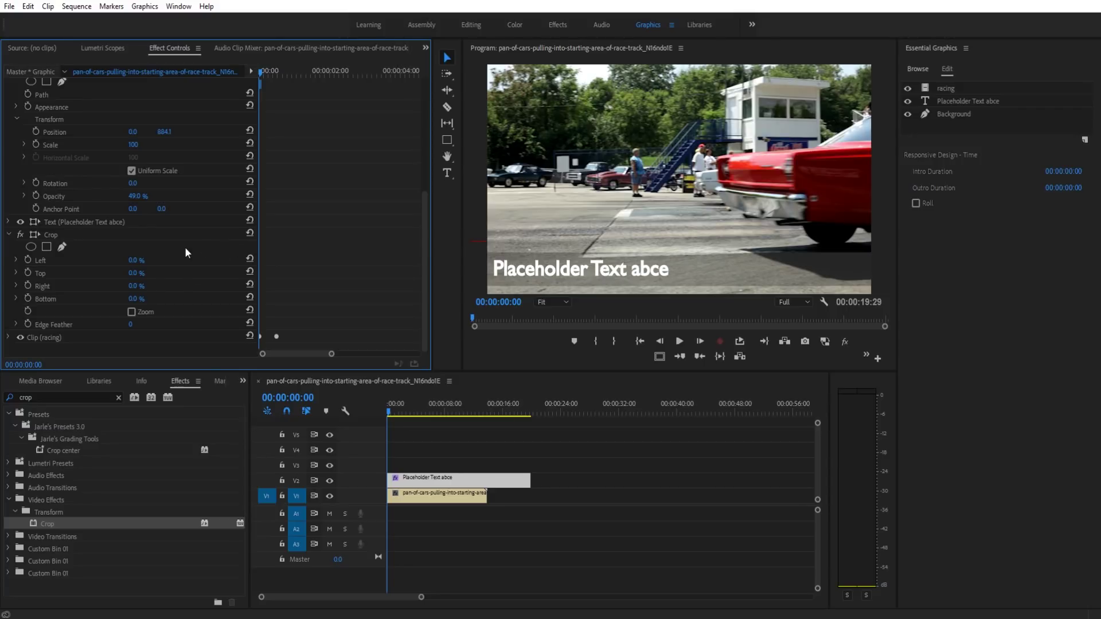
scroll(94, 243, up, 3)
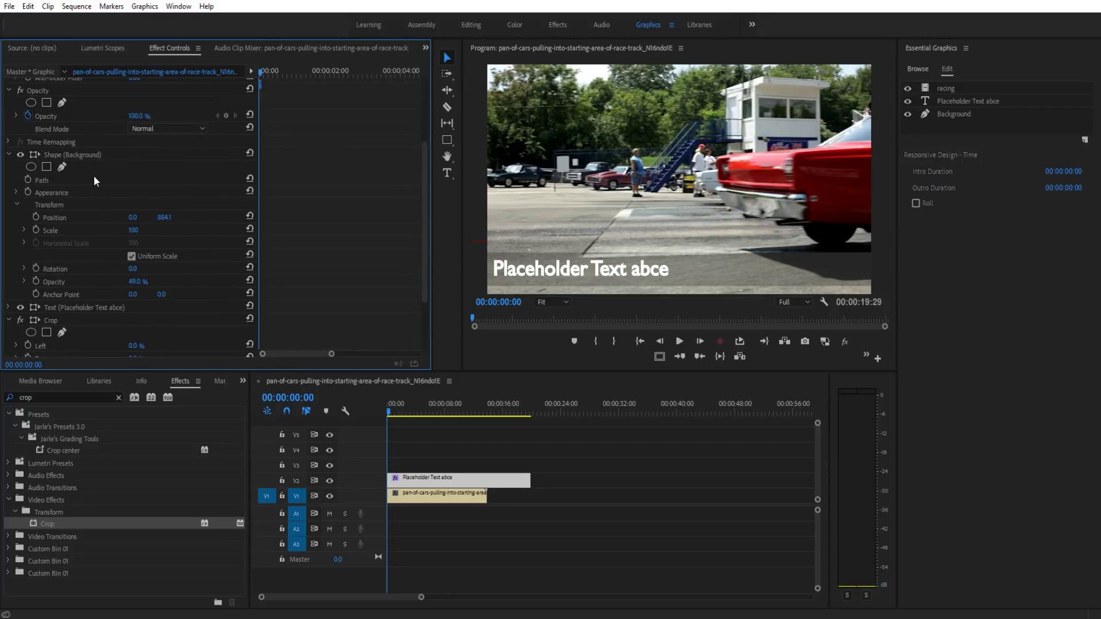
click(78, 307)
scroll(195, 301, down, 3)
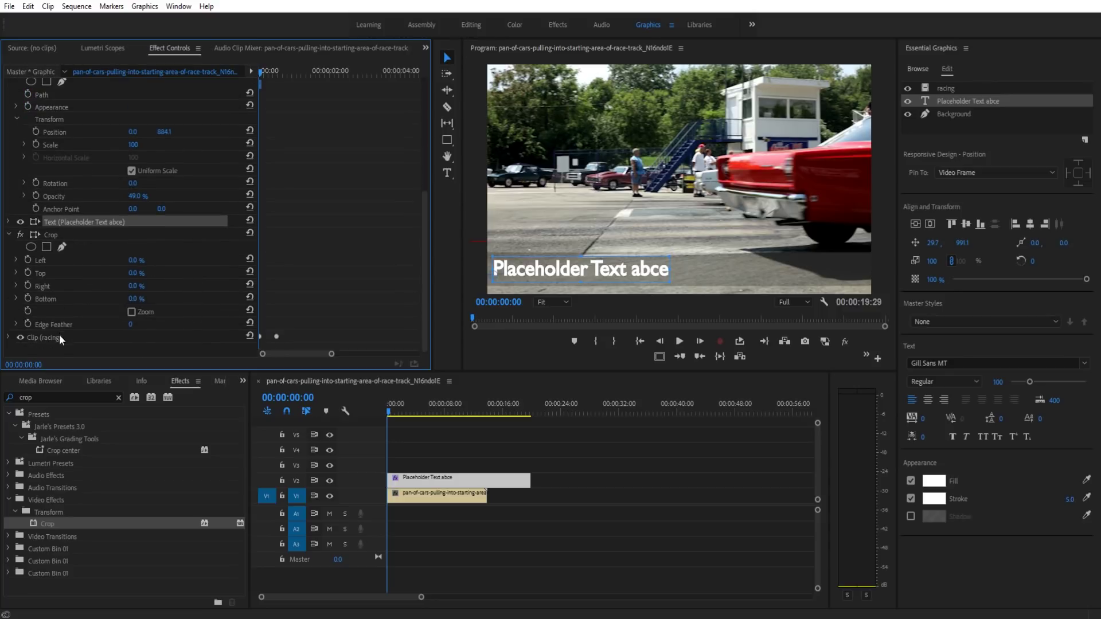
click(59, 338)
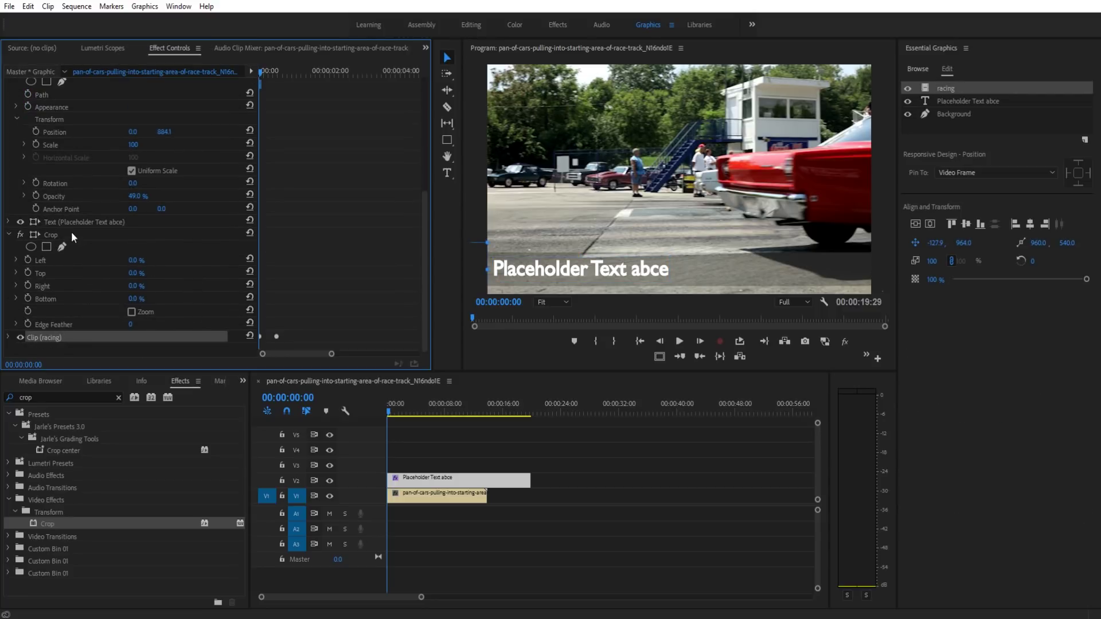
scroll(94, 143, up, 3)
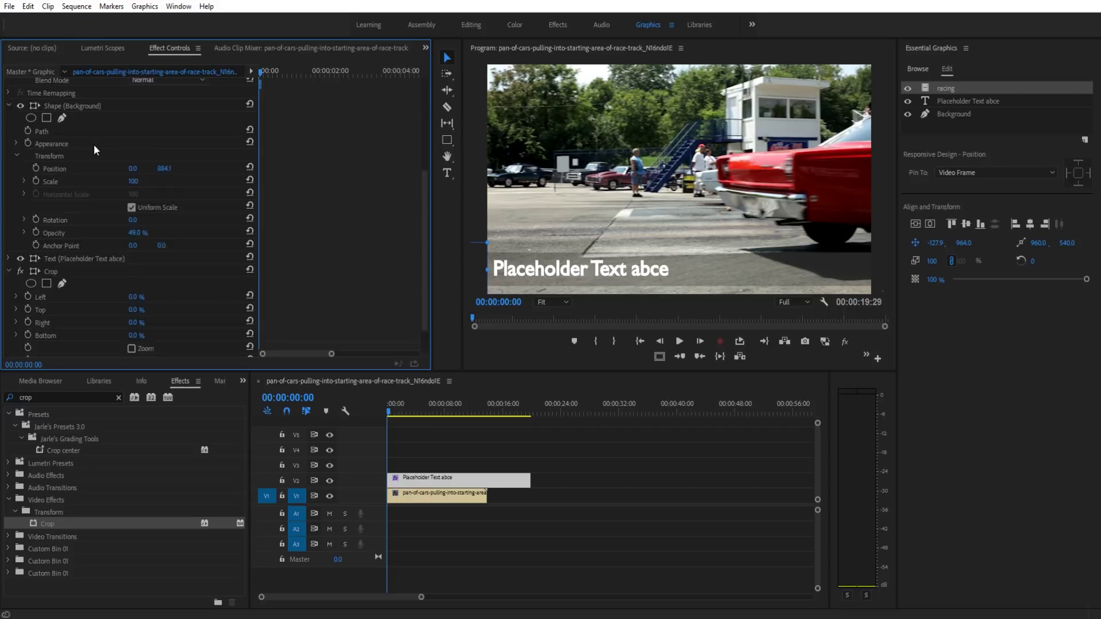
click(92, 163)
scroll(92, 163, down, 1)
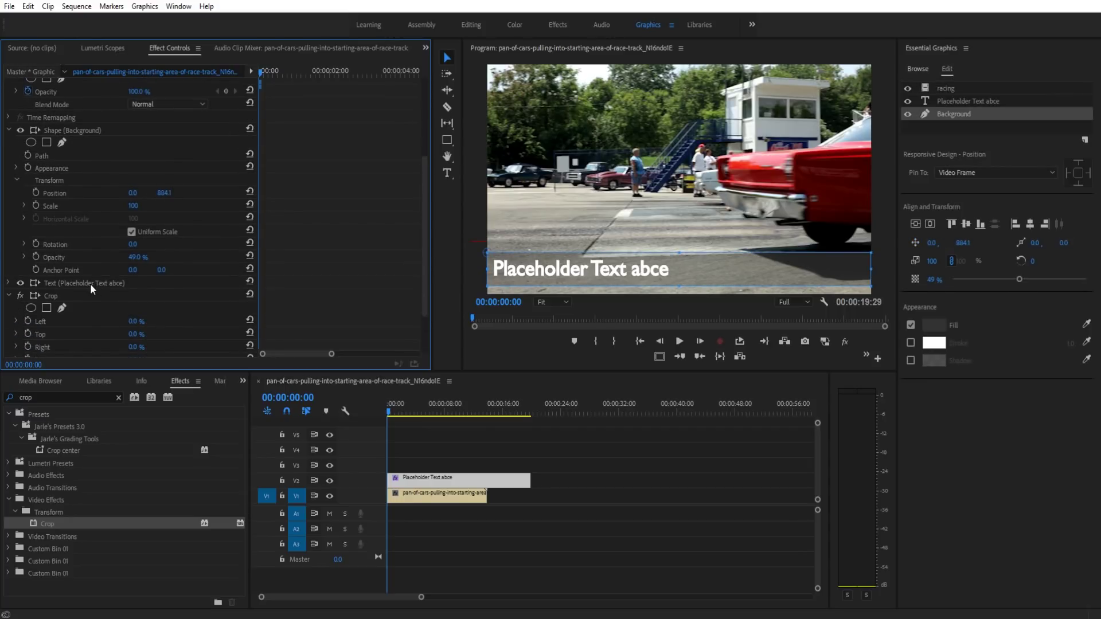
scroll(91, 283, down, 1)
click(64, 249)
scroll(64, 249, down, 1)
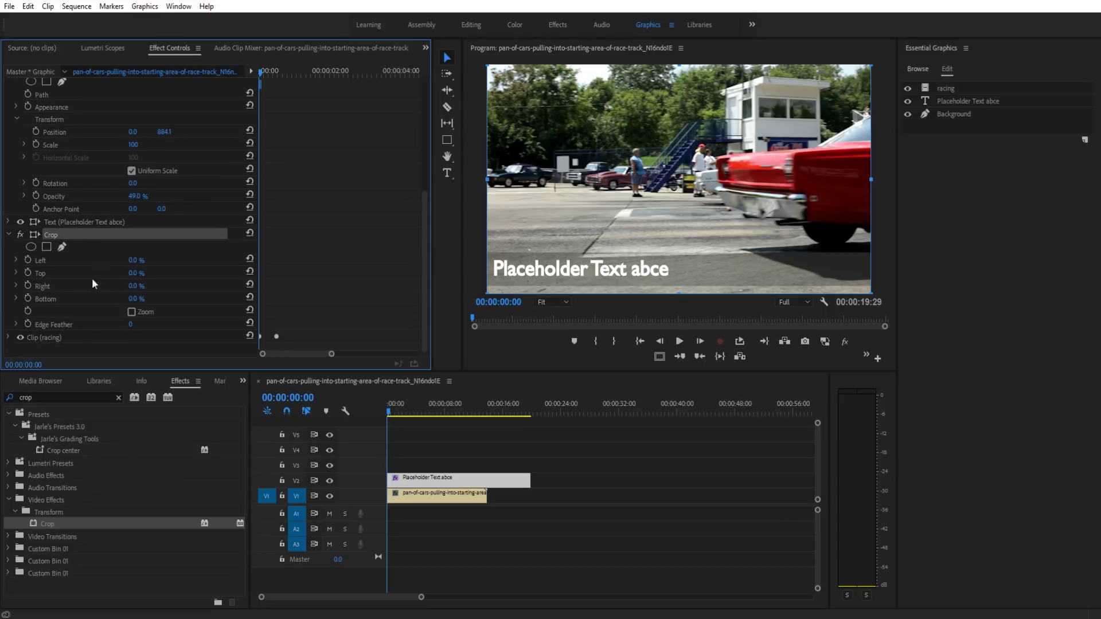
click(64, 339)
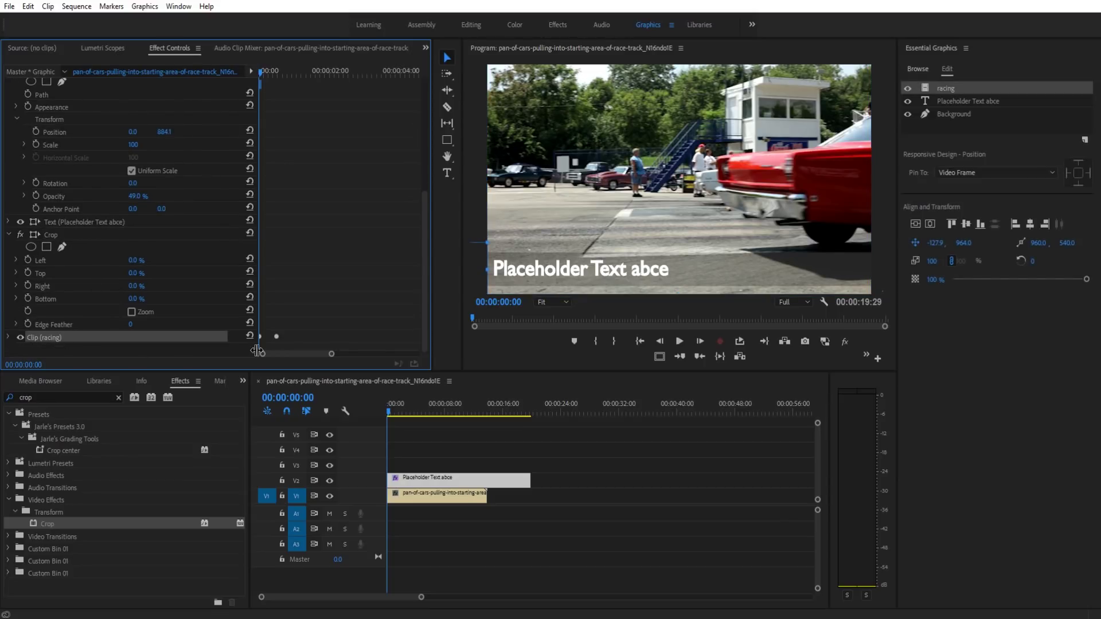
Step: Set Crop Right to 100% at the sequence start so the title and bar are fully hidden
drag(396, 411, 391, 412)
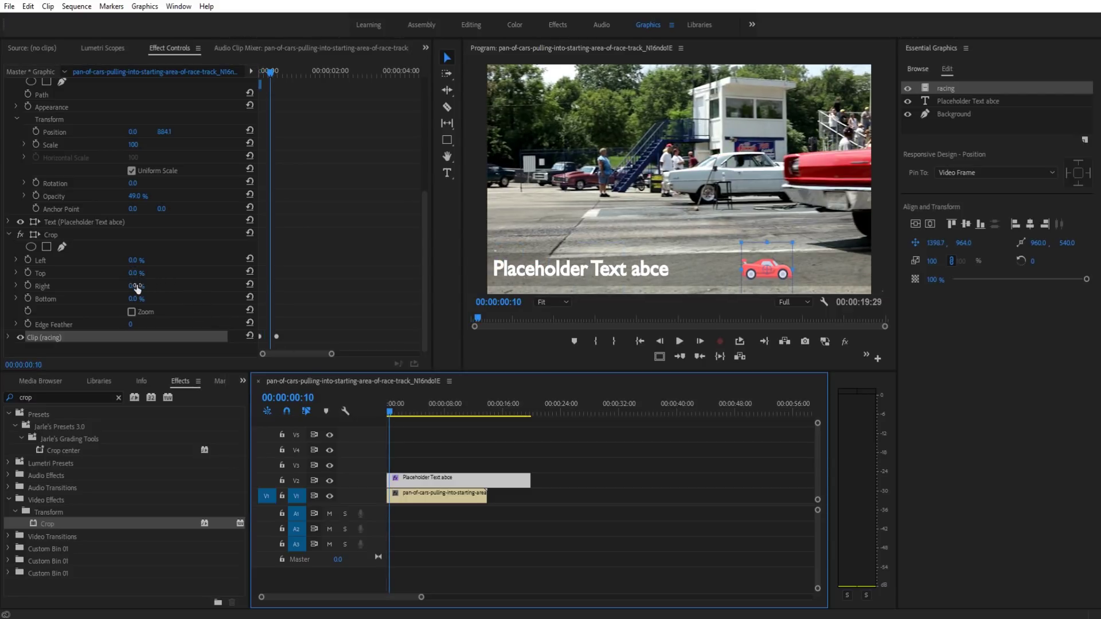
mouse_move(136, 286)
mouse_down()
mouse_move(167, 286)
mouse_move(140, 286)
mouse_up()
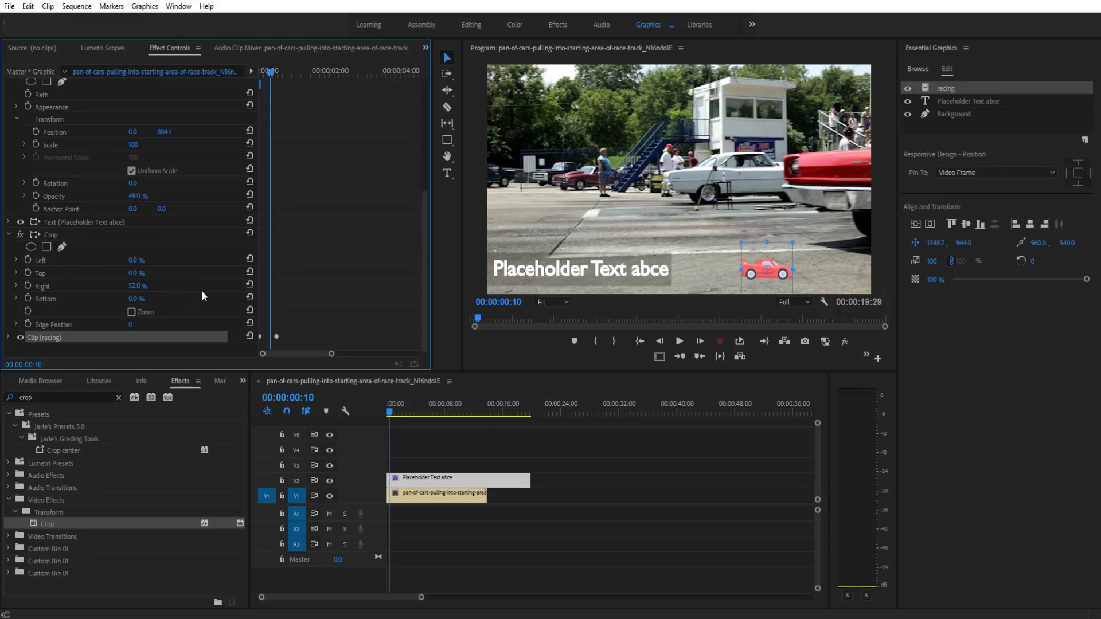
click(355, 420)
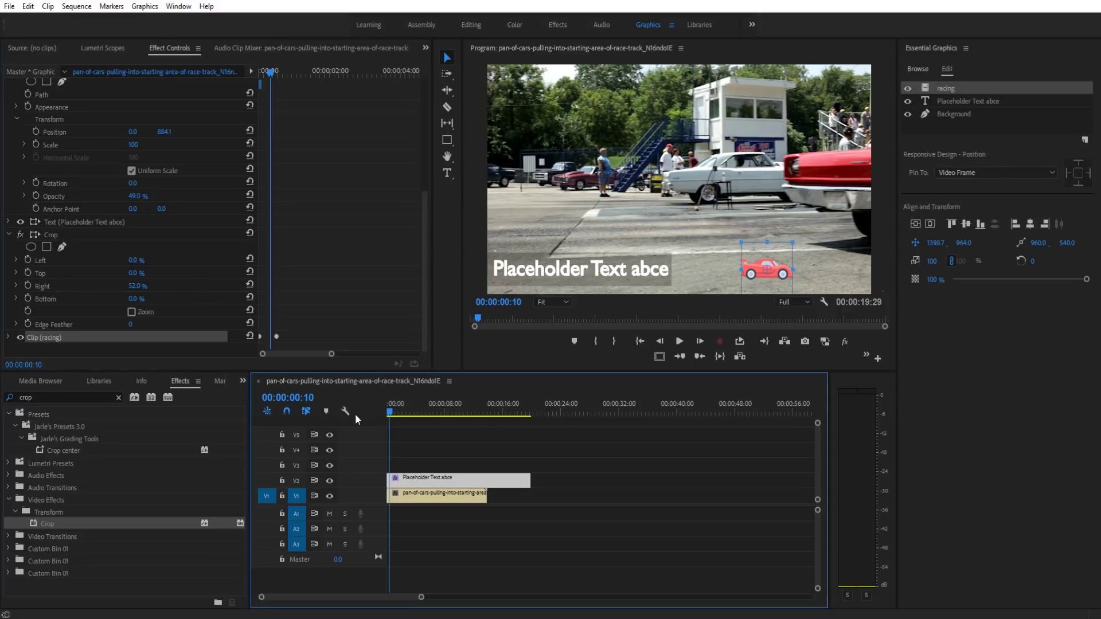
click(388, 407)
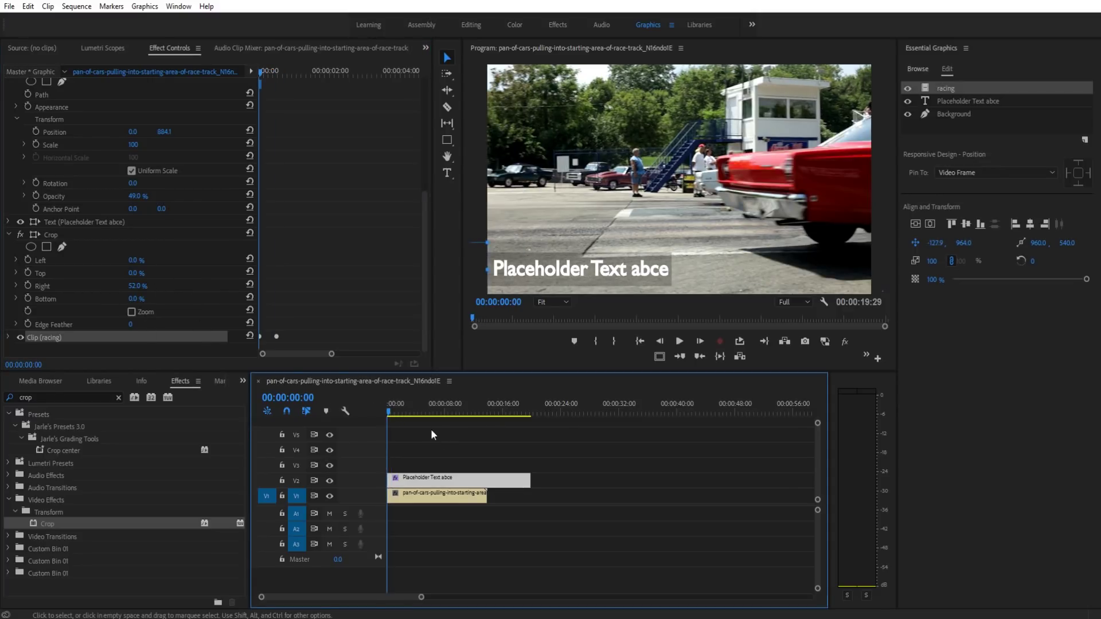
drag(138, 285, 166, 286)
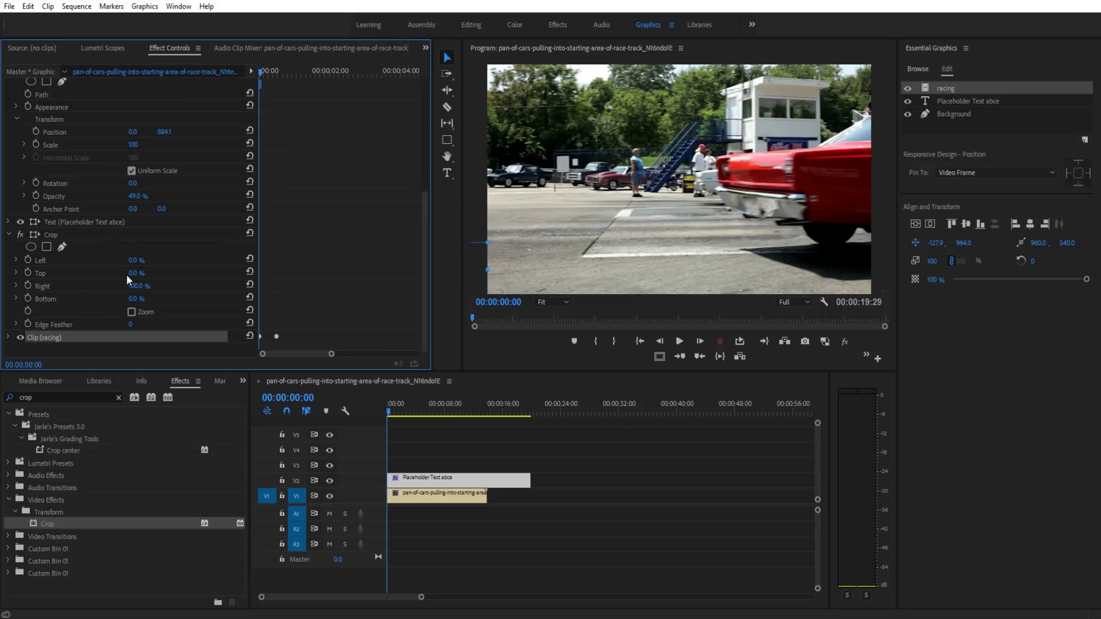
Step: Keyframe Crop Right at 100% on frame 0 and 49% on frame 8
click(27, 284)
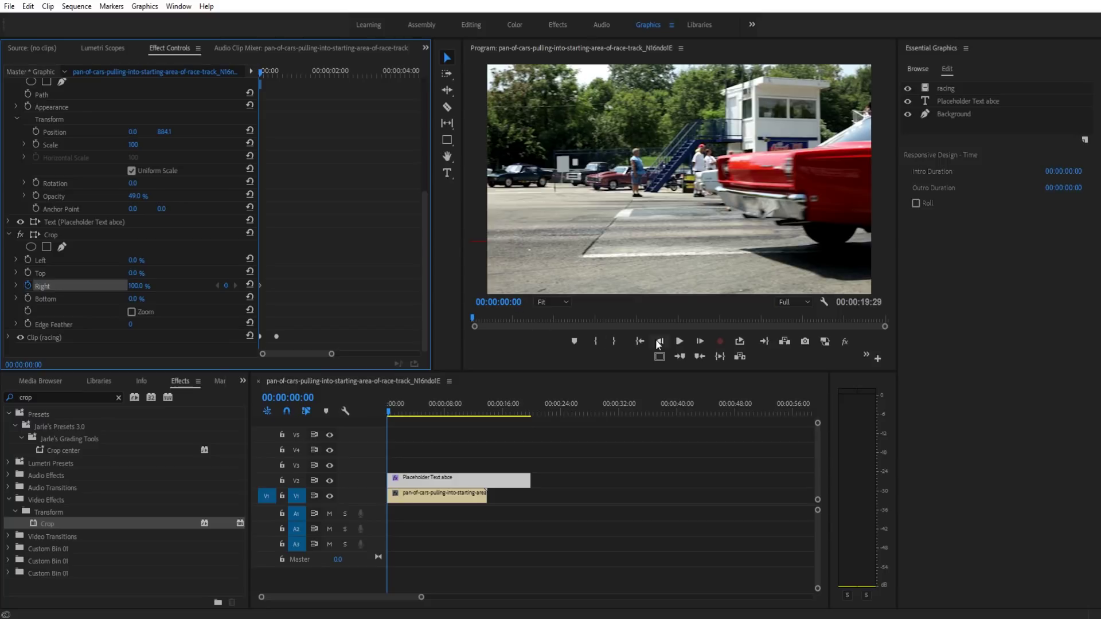
click(699, 342)
click(699, 342)
click(699, 342)
click(699, 341)
click(700, 342)
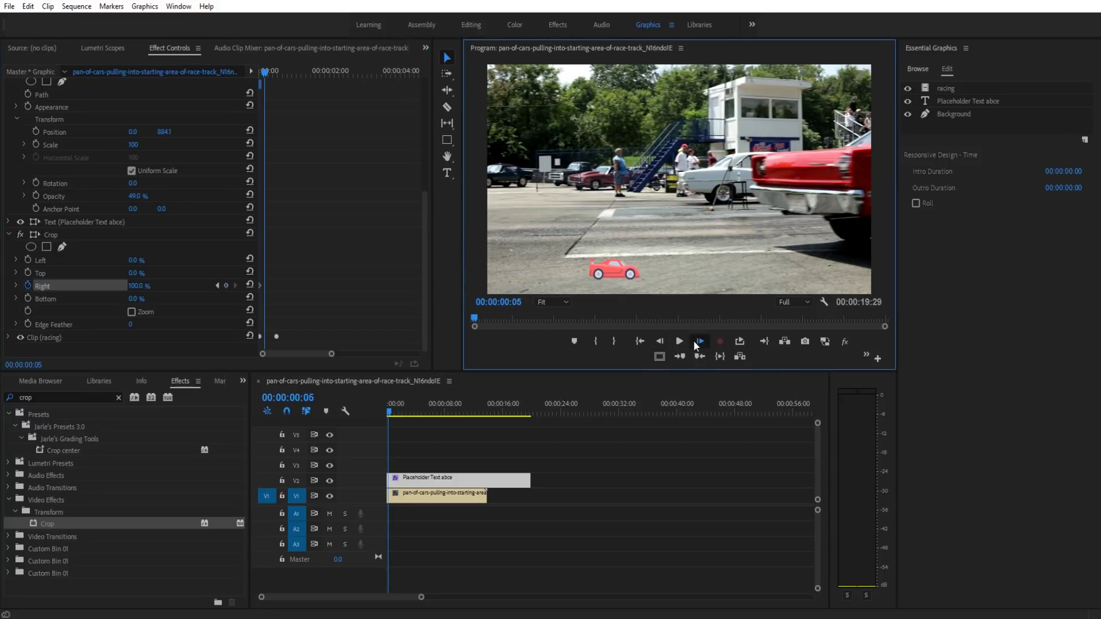
click(696, 339)
click(696, 339)
click(696, 339)
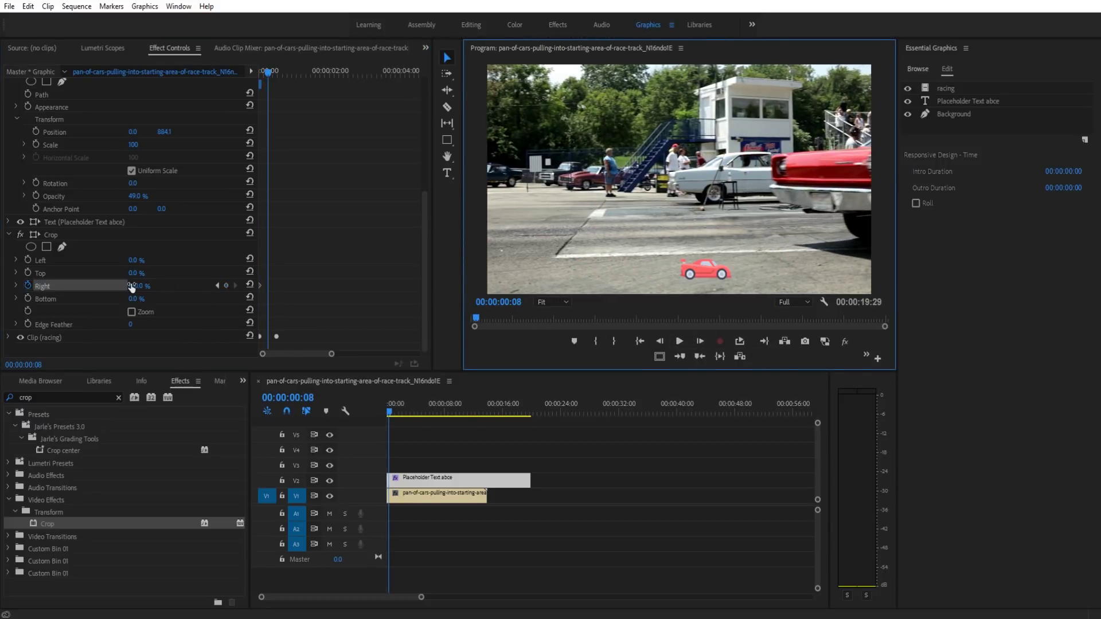
drag(132, 287, 109, 288)
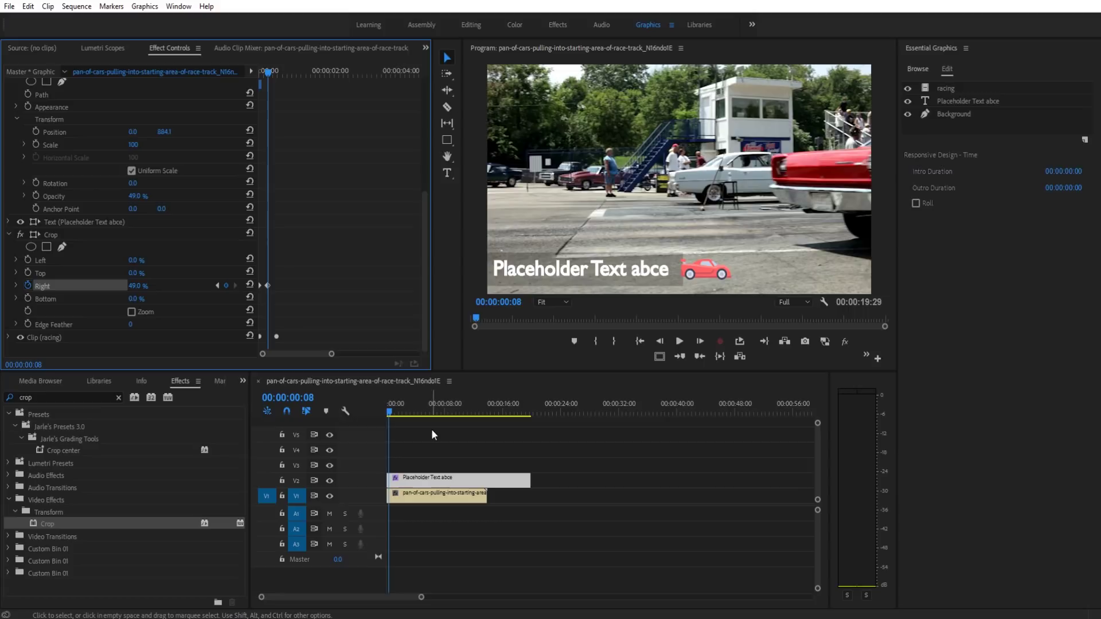
Step: Play the crop reveal and step frame by frame through the wipe to check it
key(space)
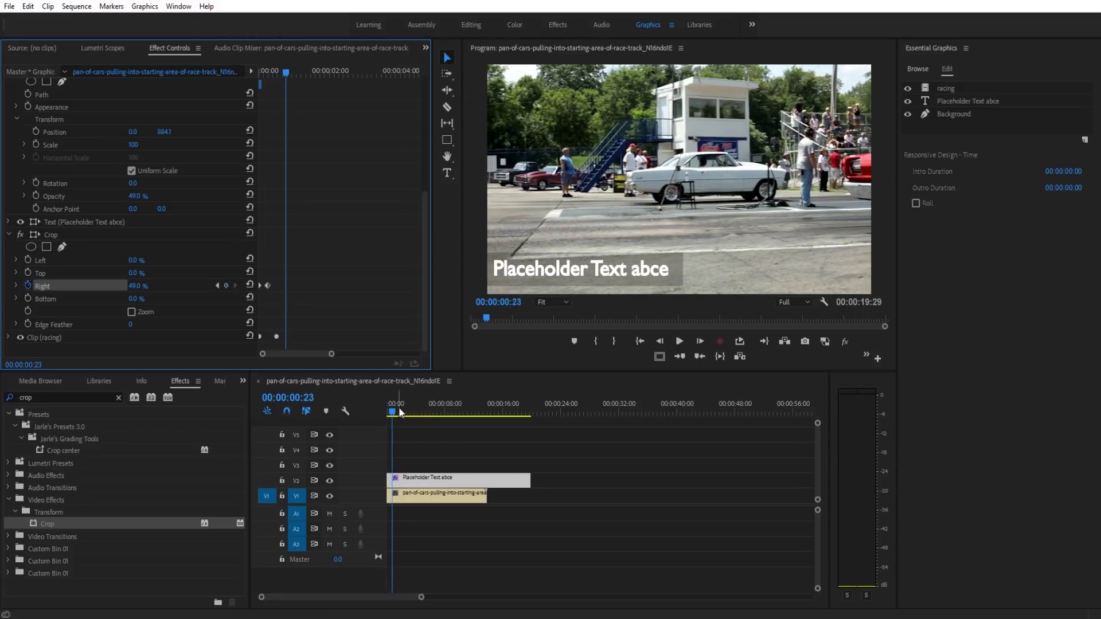
click(398, 407)
key(Home)
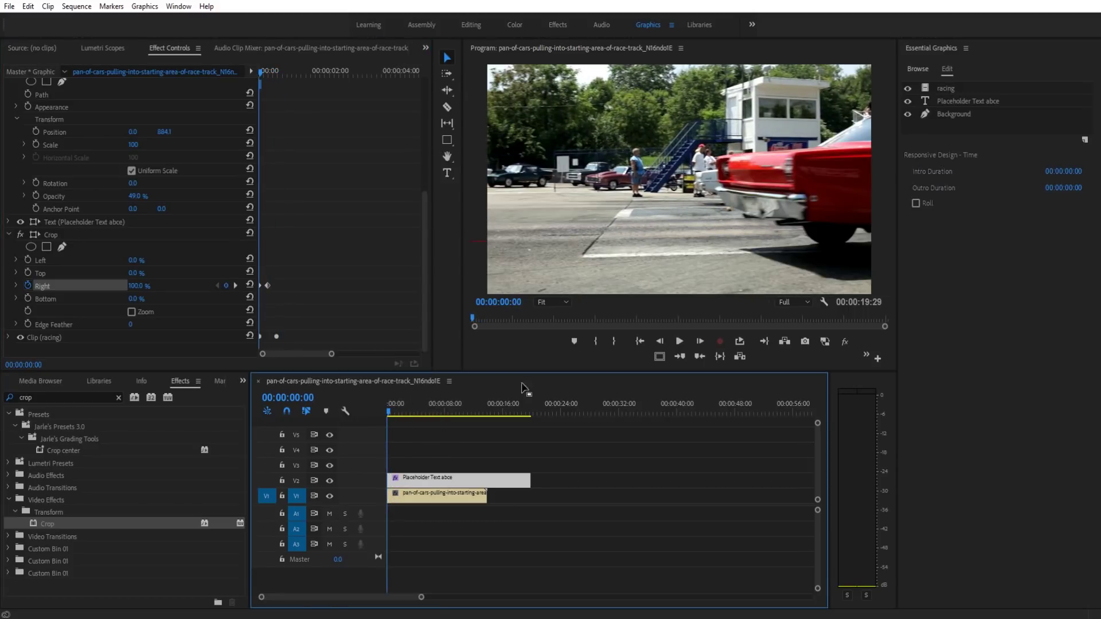
click(699, 341)
click(699, 341)
click(699, 341)
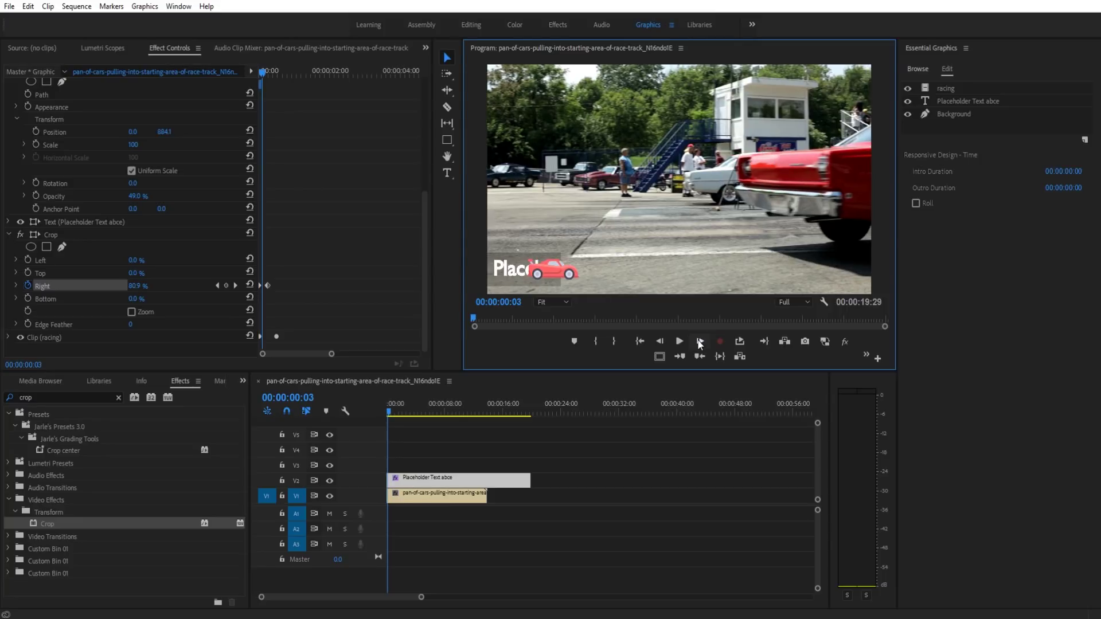
click(700, 341)
click(699, 341)
click(700, 342)
click(699, 341)
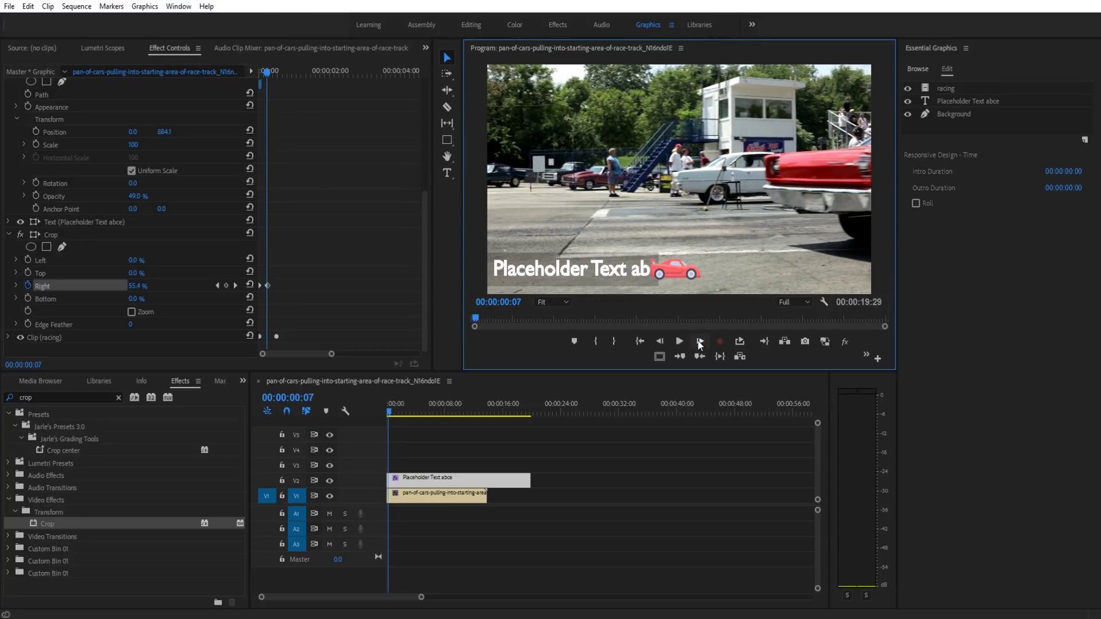
click(699, 341)
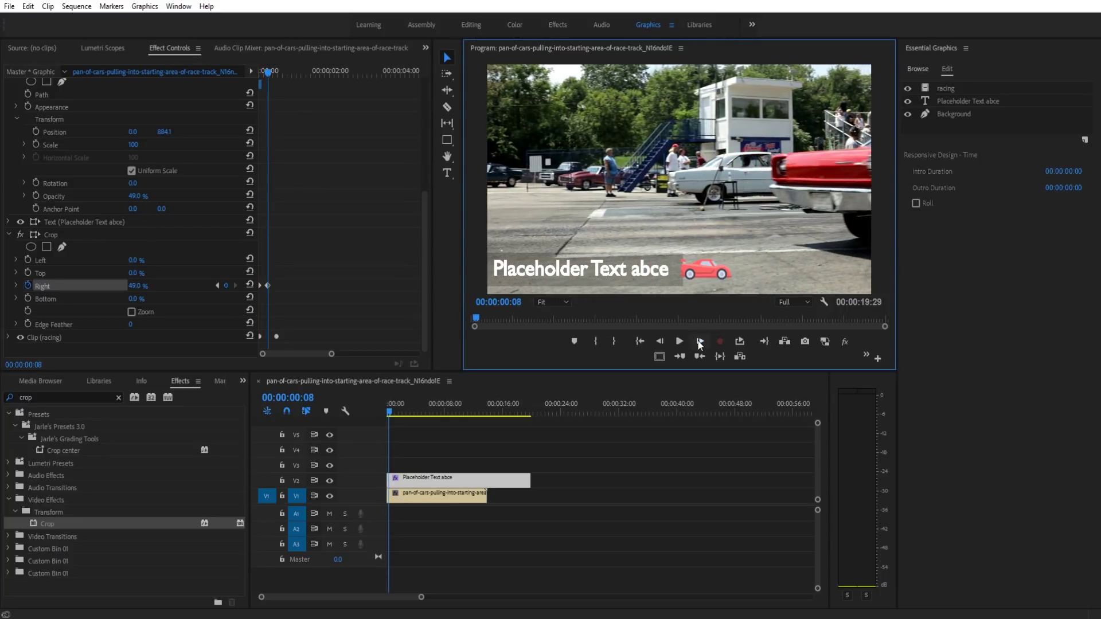
click(700, 342)
click(664, 342)
click(664, 343)
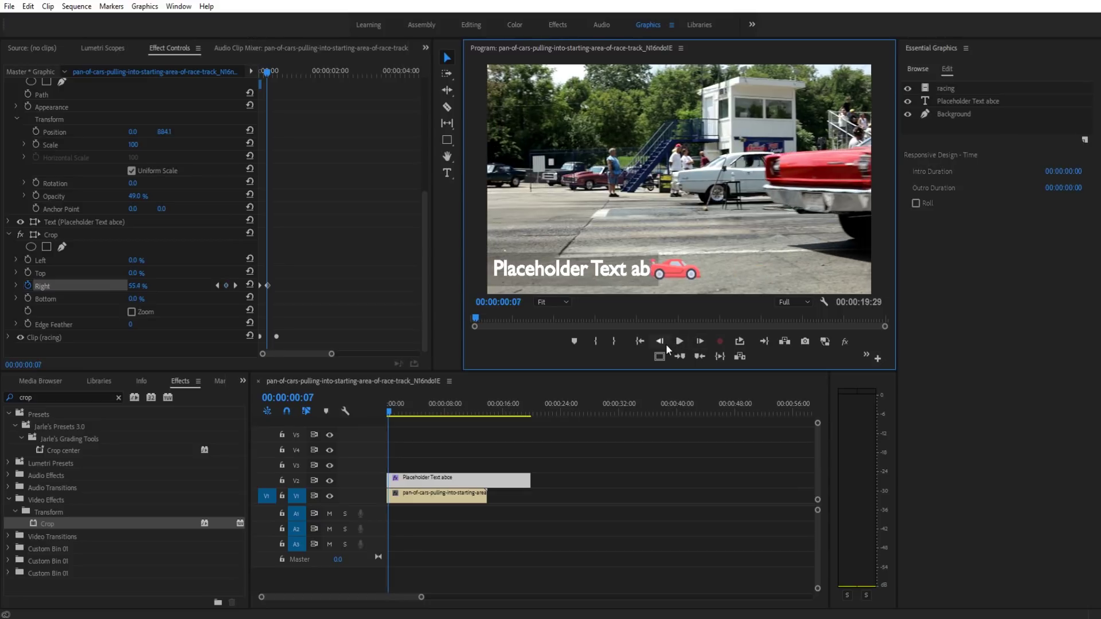
click(660, 341)
click(660, 341)
click(660, 341)
click(660, 342)
click(660, 341)
click(660, 341)
click(660, 341)
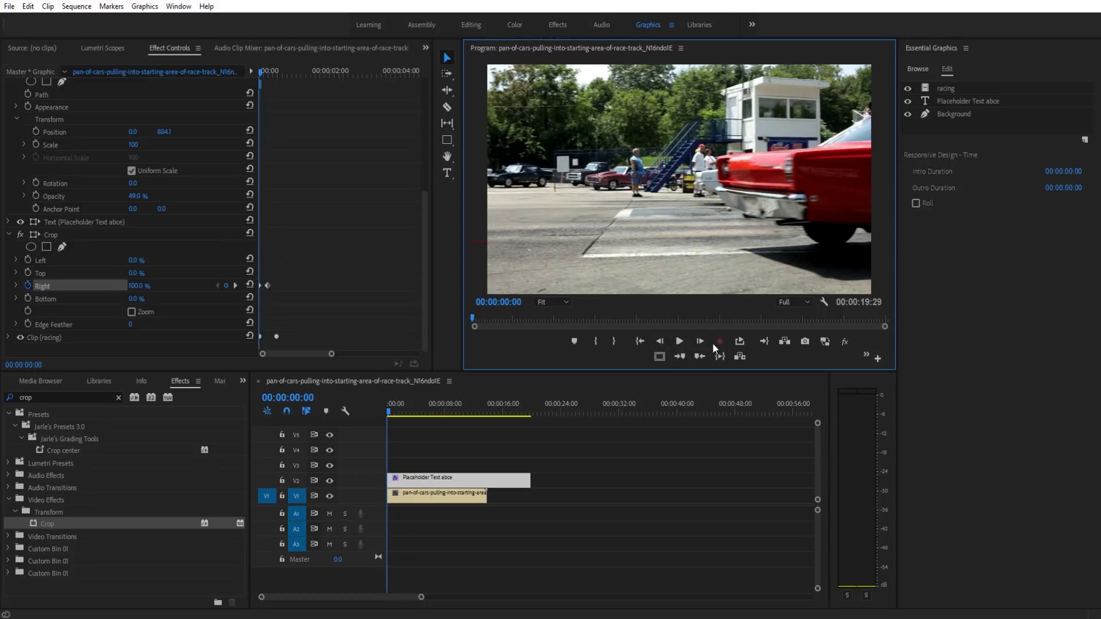
click(702, 342)
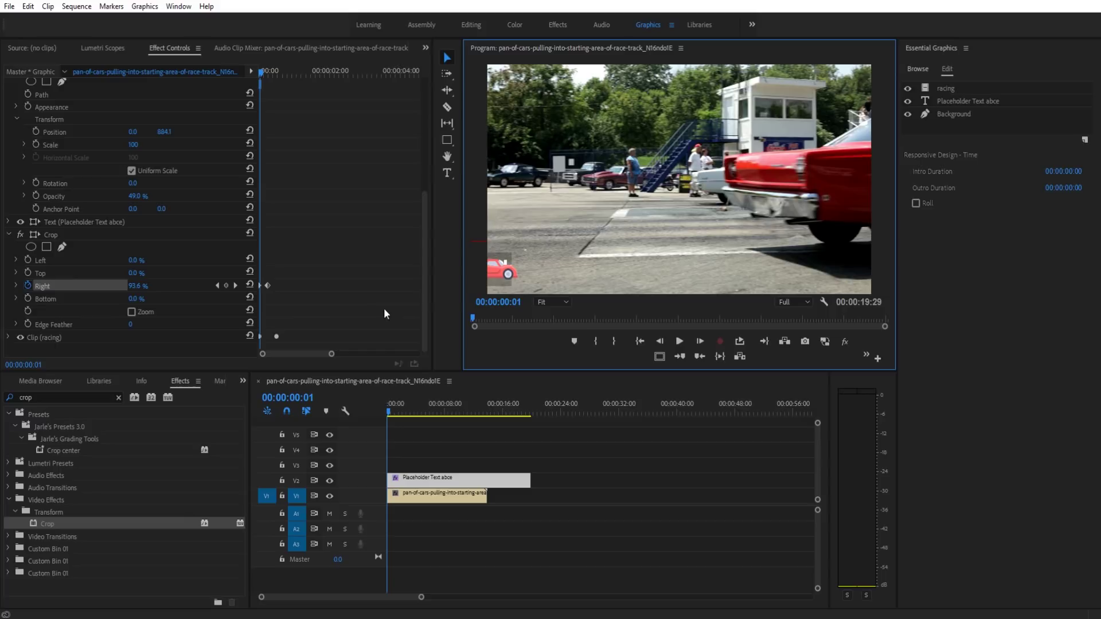
Step: Zoom the keyframe timeline and drag the starting Crop Right keyframe later, checking the wipe
scroll(338, 322, up, 3)
scroll(336, 323, down, 3)
drag(336, 355, 300, 343)
drag(261, 285, 273, 285)
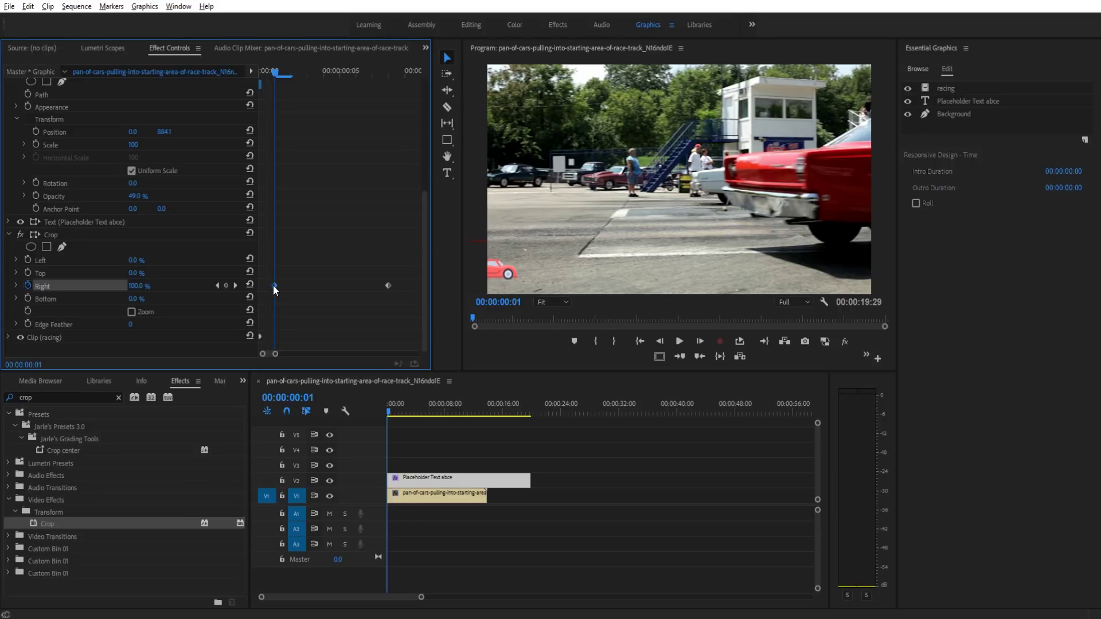
click(700, 341)
click(700, 341)
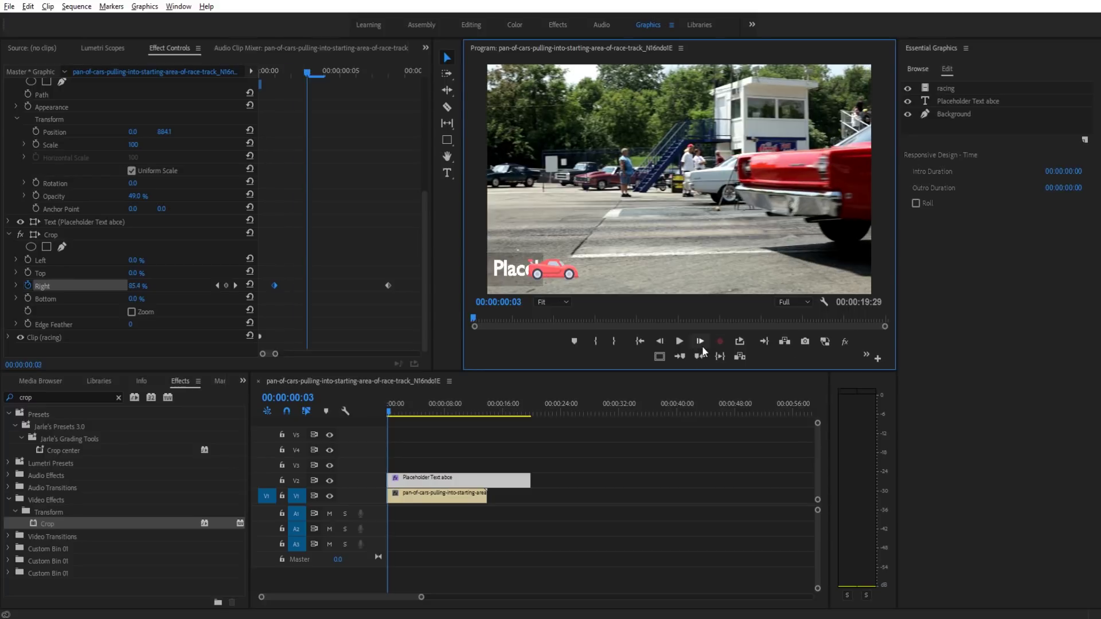
click(700, 341)
click(700, 341)
click(700, 341)
click(700, 341)
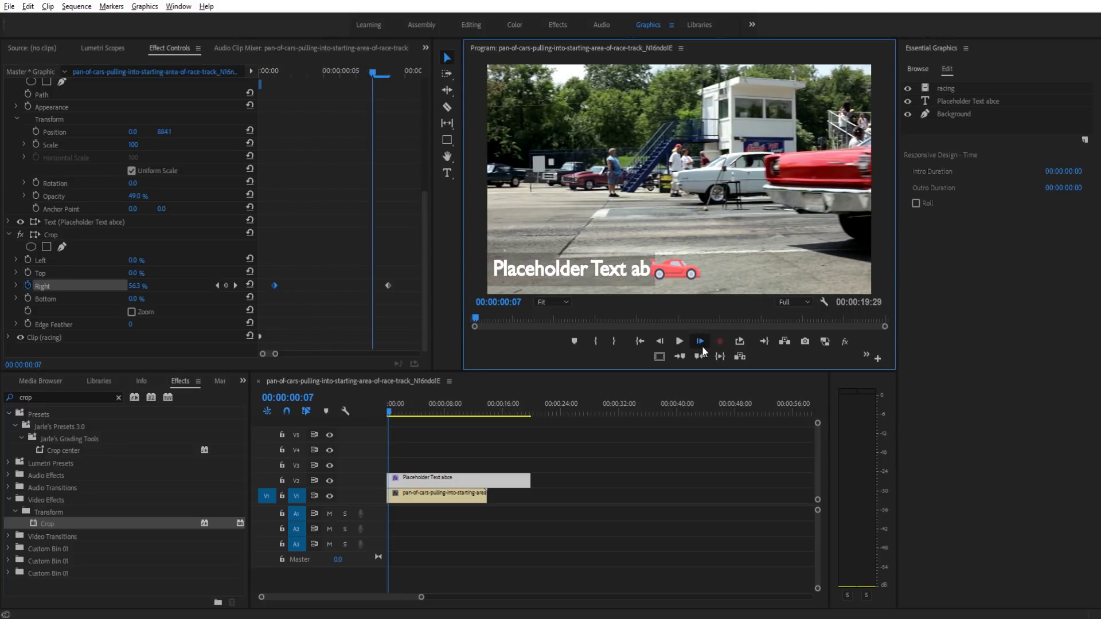
click(700, 341)
Step: Nudge the starting crop keyframe two more frames later and step through the result
drag(275, 284, 280, 284)
click(660, 340)
click(660, 340)
click(659, 340)
click(660, 341)
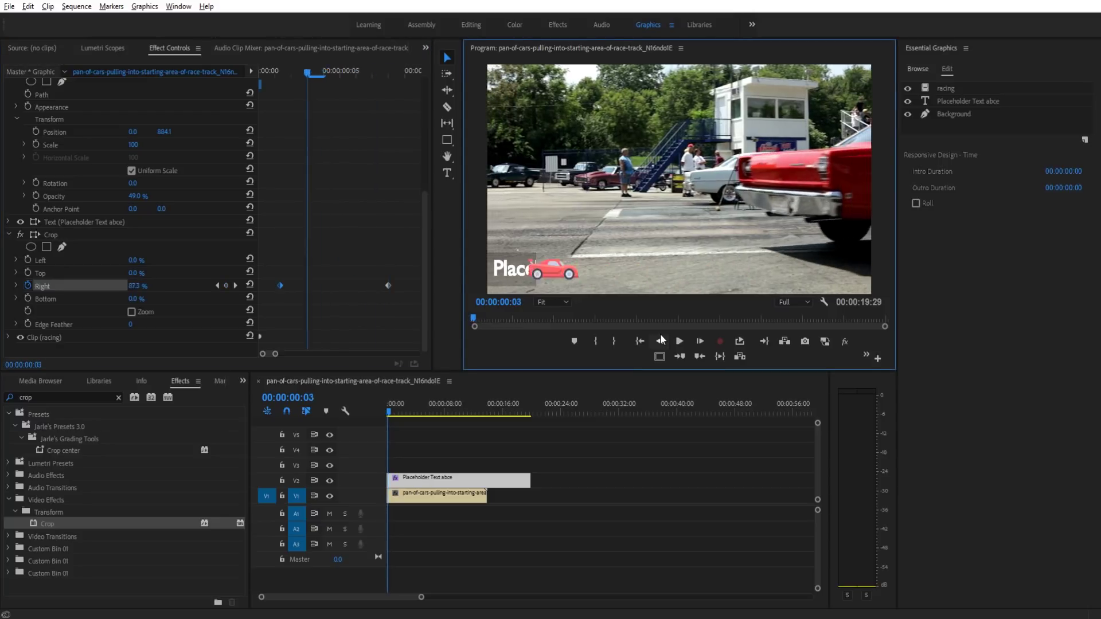
click(660, 340)
click(660, 340)
drag(281, 284, 286, 283)
click(701, 340)
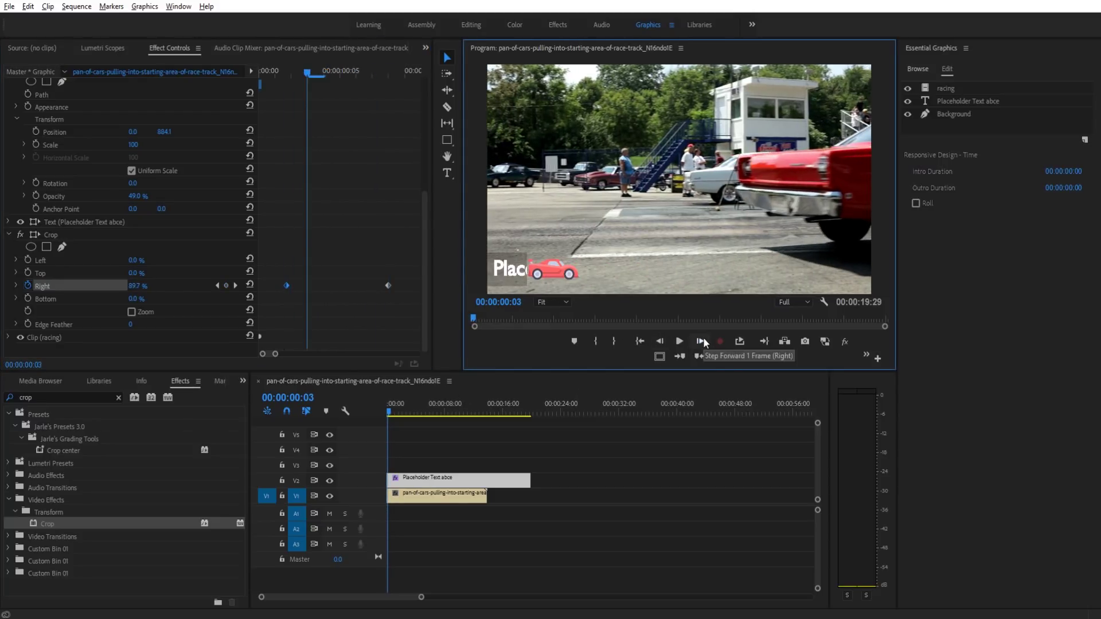
click(702, 339)
click(702, 339)
click(701, 339)
click(702, 339)
click(702, 340)
click(701, 339)
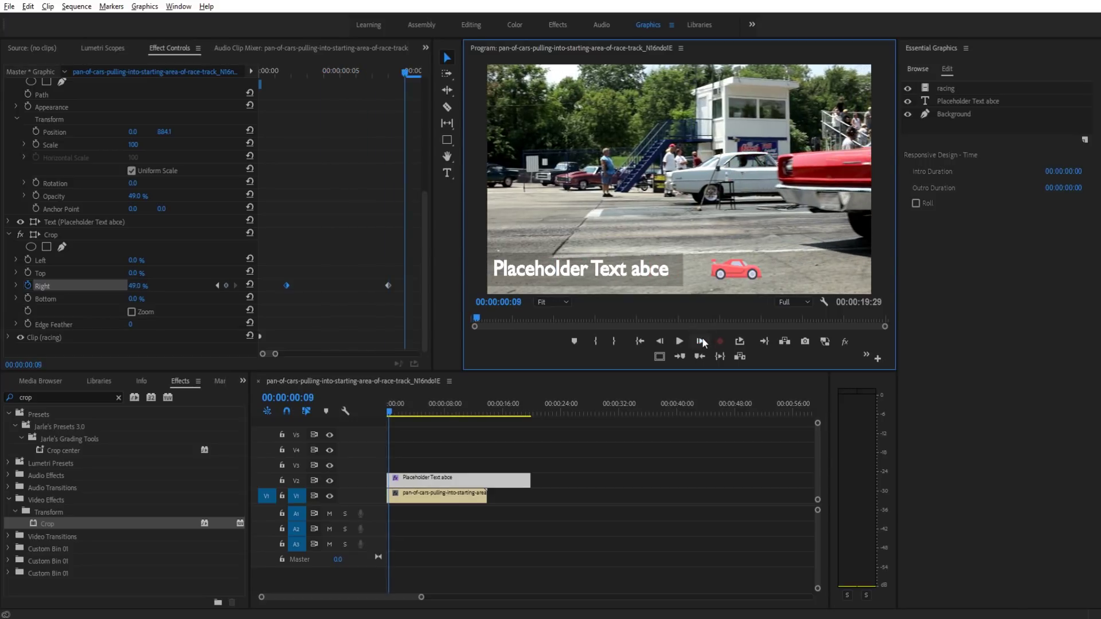
Step: Preview the car-led title reveal from the first frame
click(390, 409)
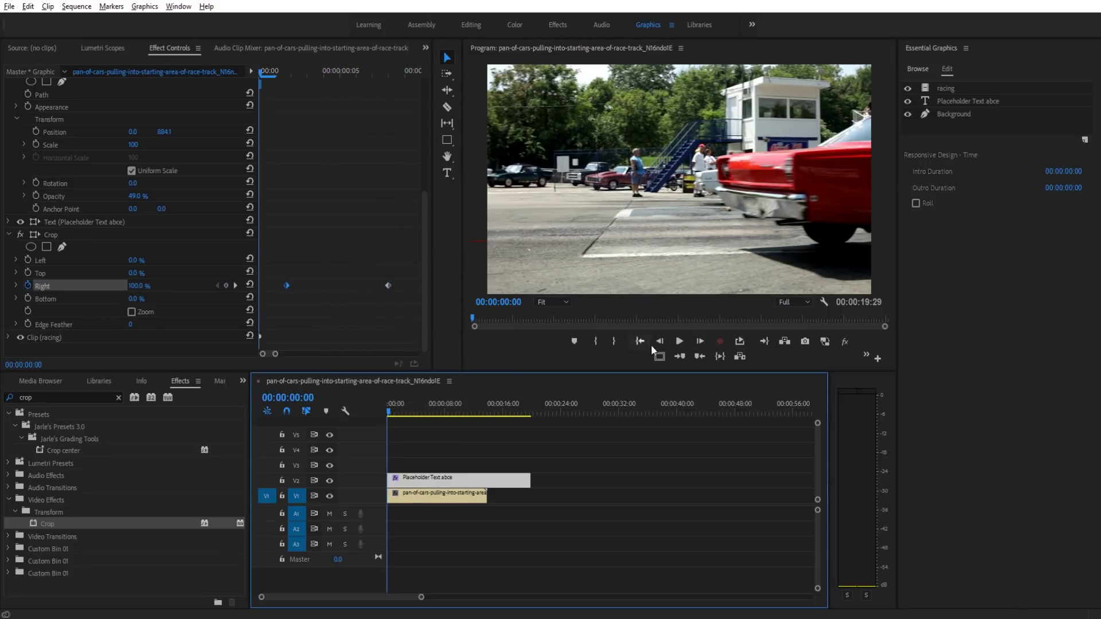
click(700, 342)
click(700, 341)
click(700, 342)
click(700, 342)
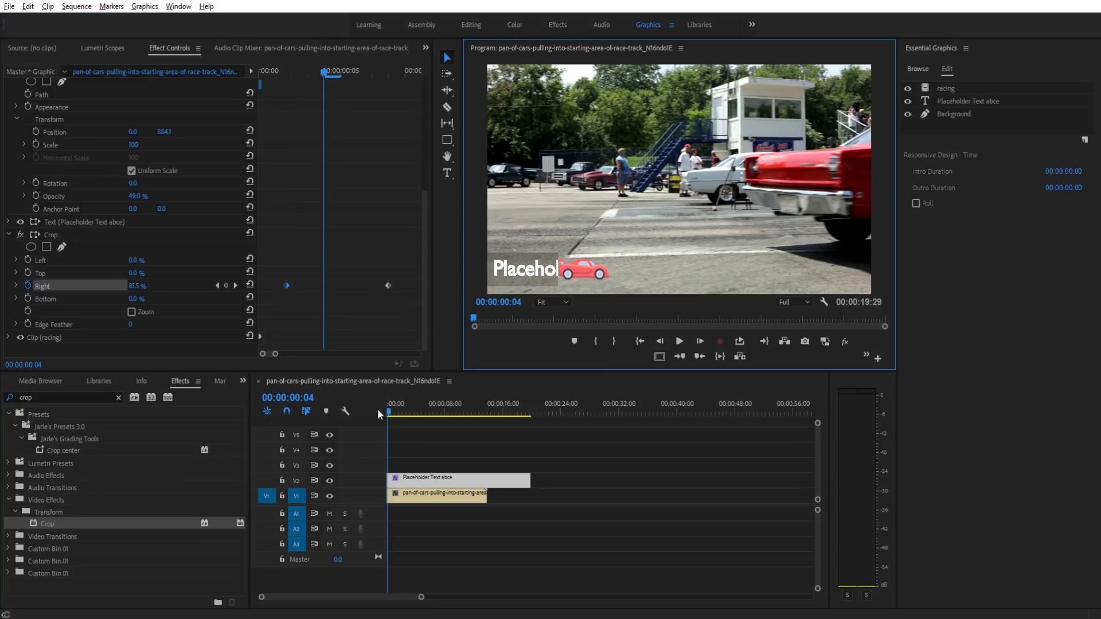
click(342, 416)
key(space)
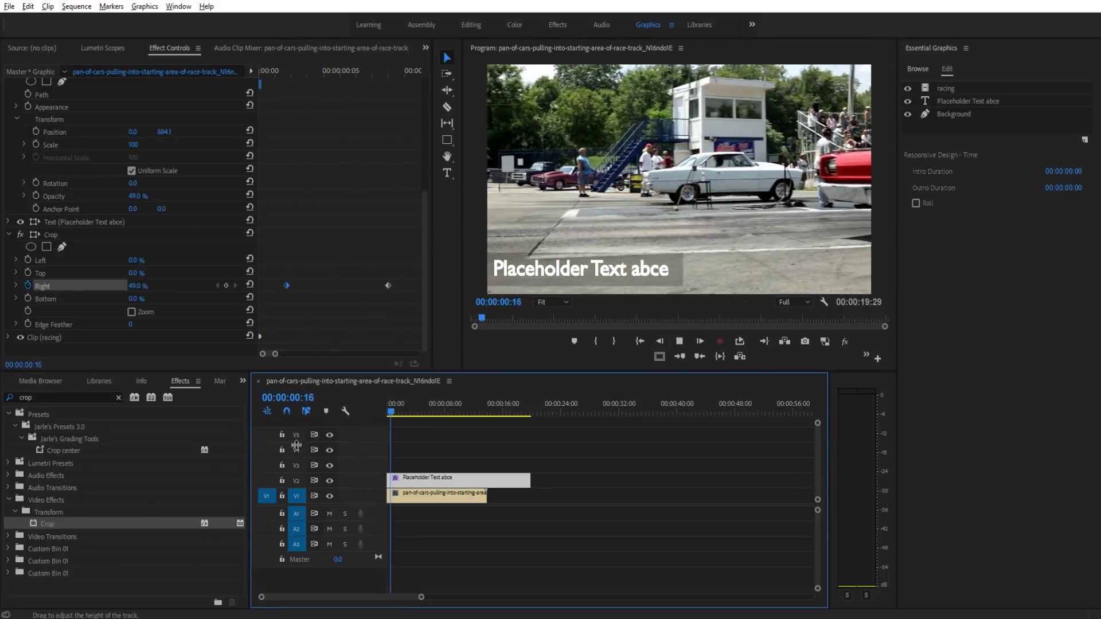
key(space)
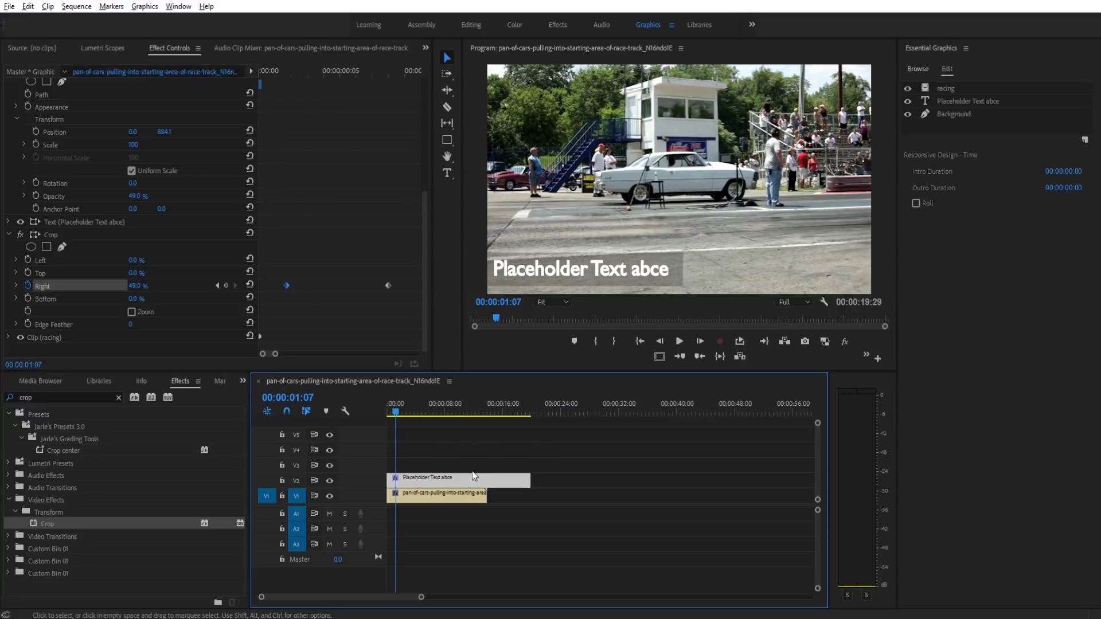
Step: Export the Placeholder Text clip as a Motion Graphics Template named 'Race Car Text 2'
click(533, 475)
click(523, 485)
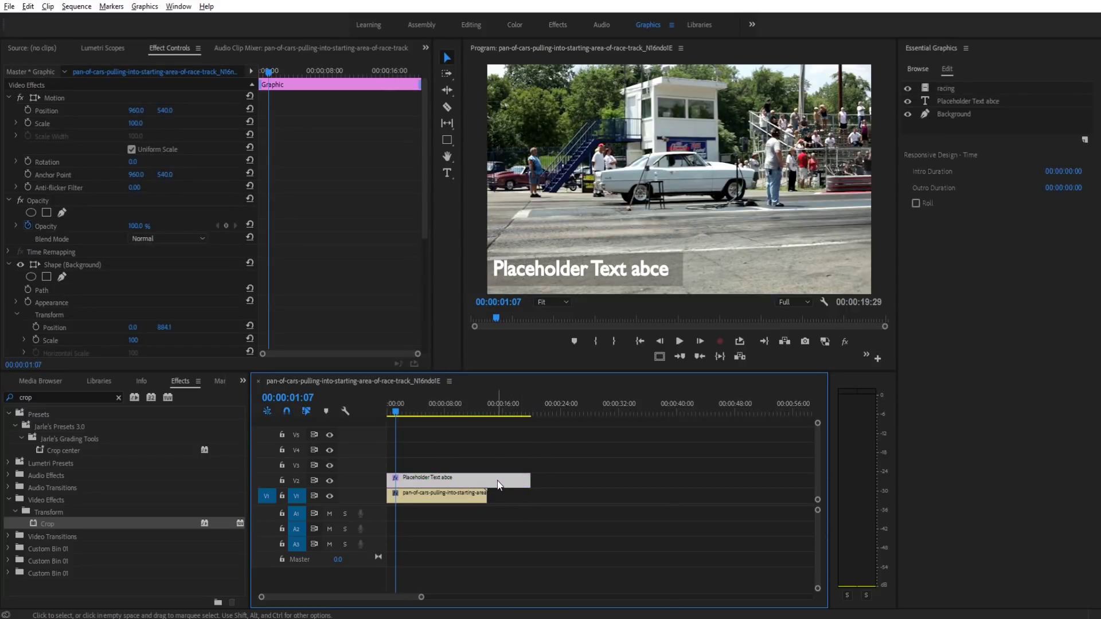
right_click(498, 484)
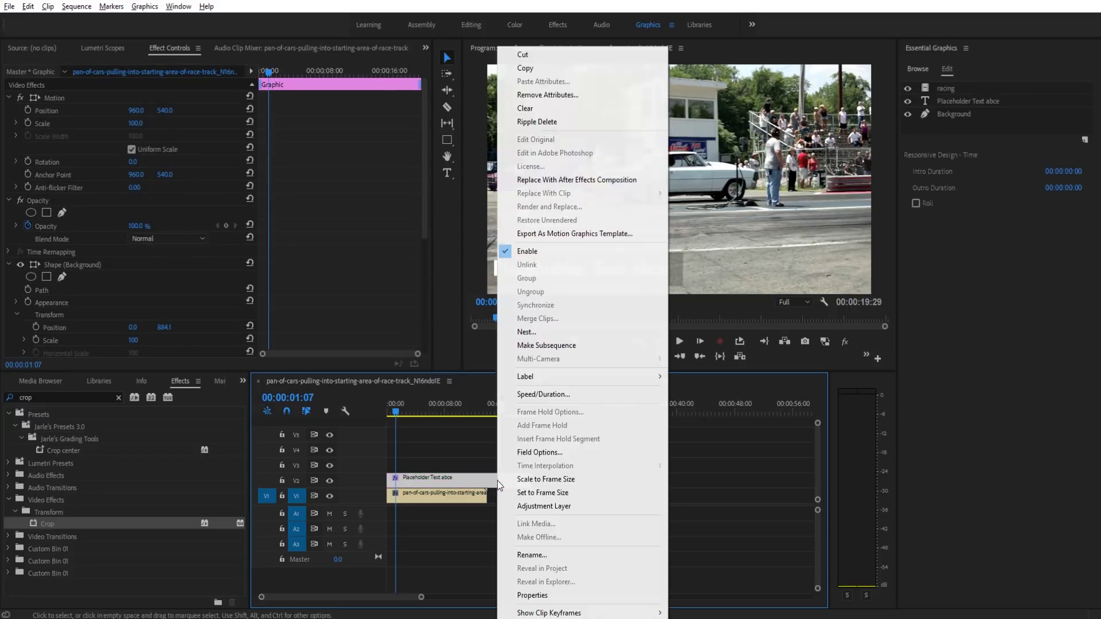
click(603, 232)
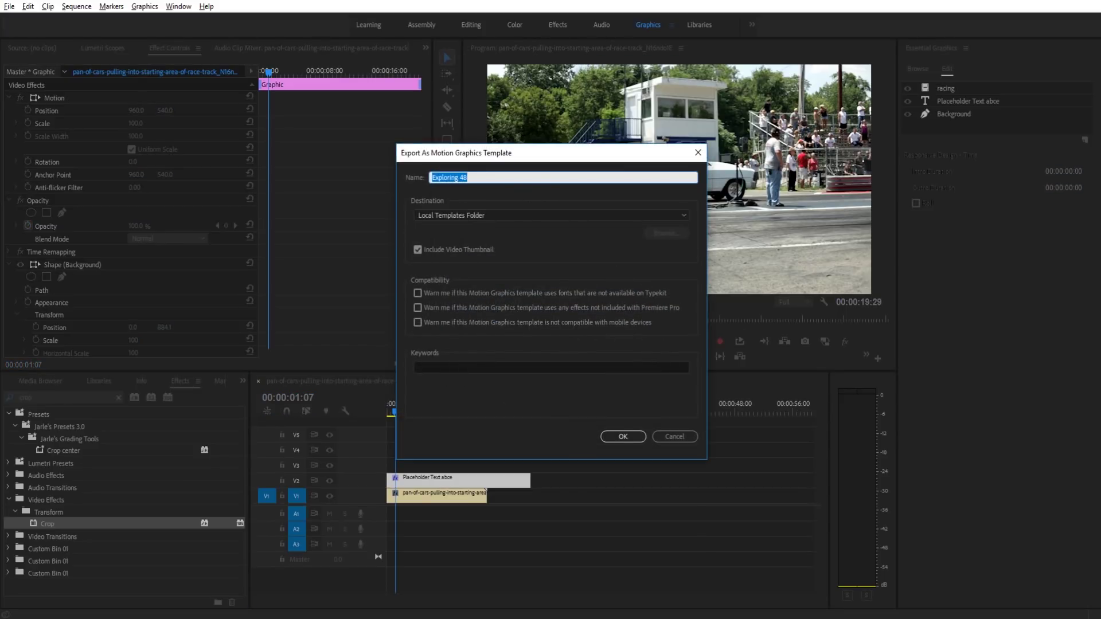
text(rac)
key(BackSpace)
key(BackSpace)
key(BackSpace)
text(Race Car Text 2)
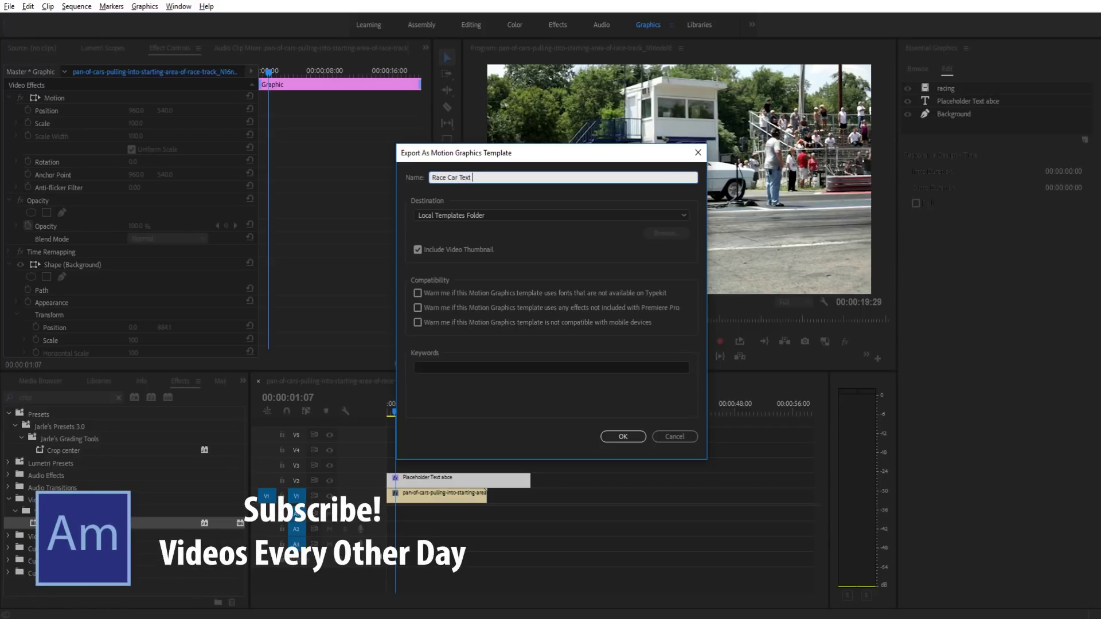
click(528, 192)
click(622, 438)
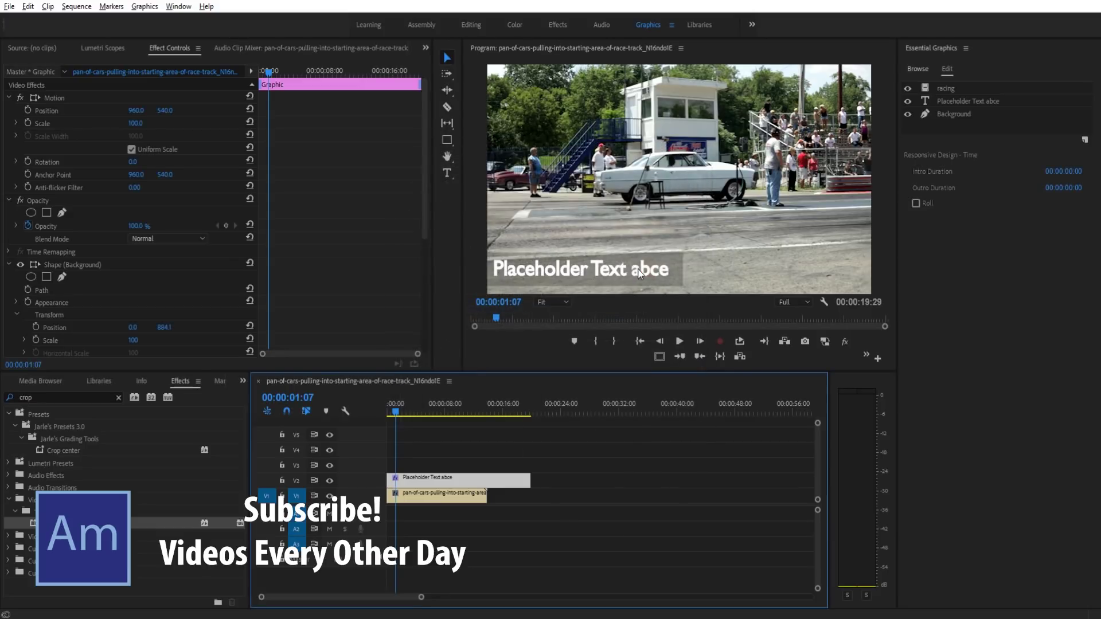
Step: Filter the Essential Graphics Browse templates by the search term 'race'
click(918, 68)
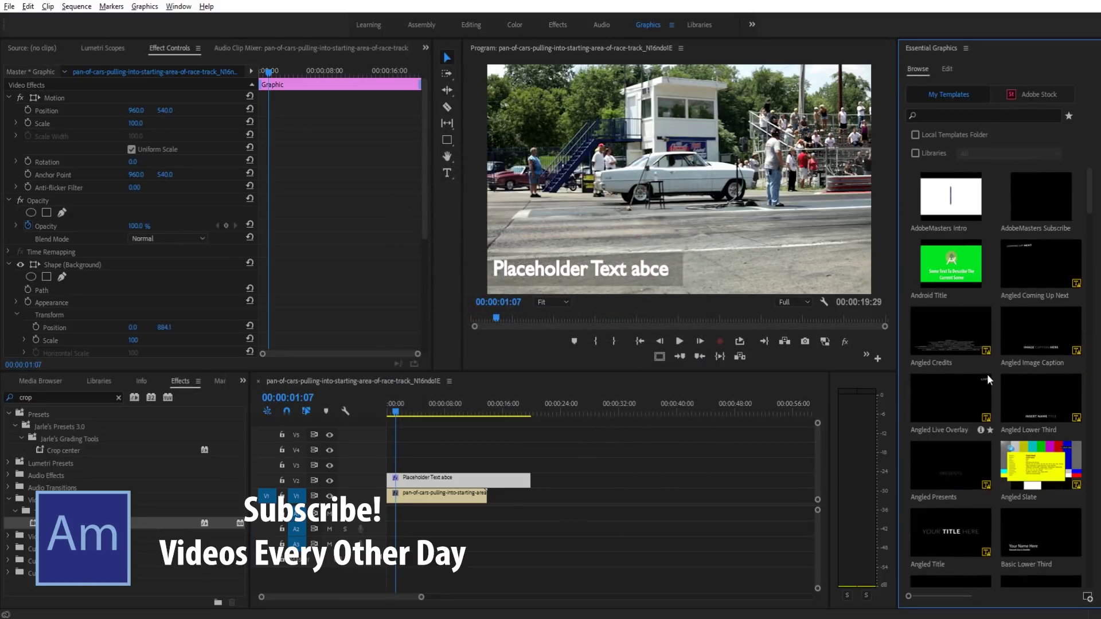
click(969, 115)
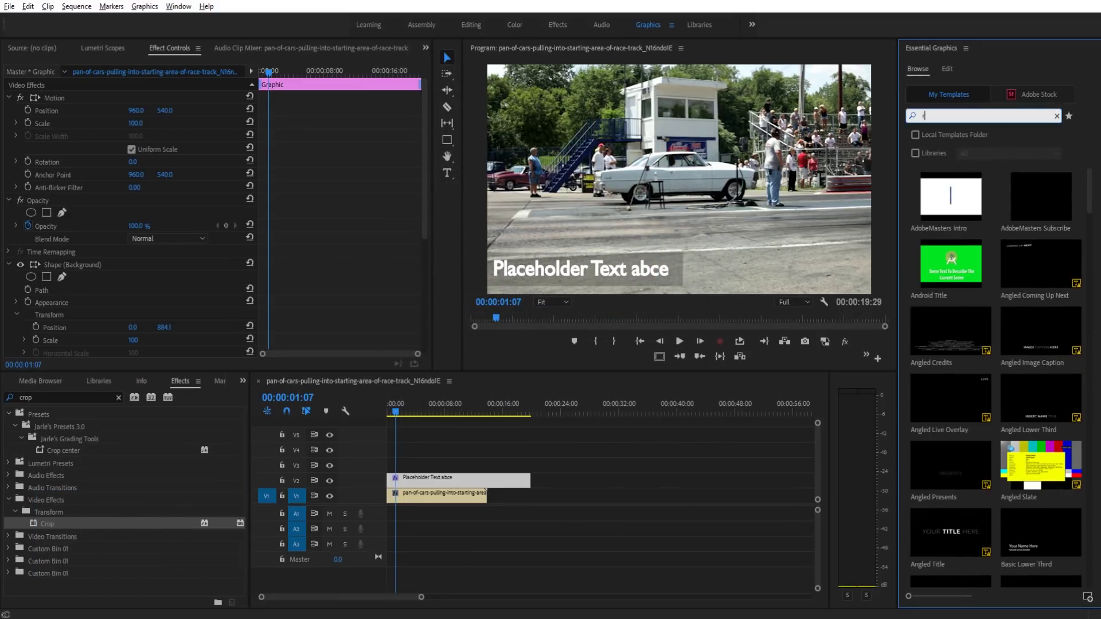
text(race3)
key(Return)
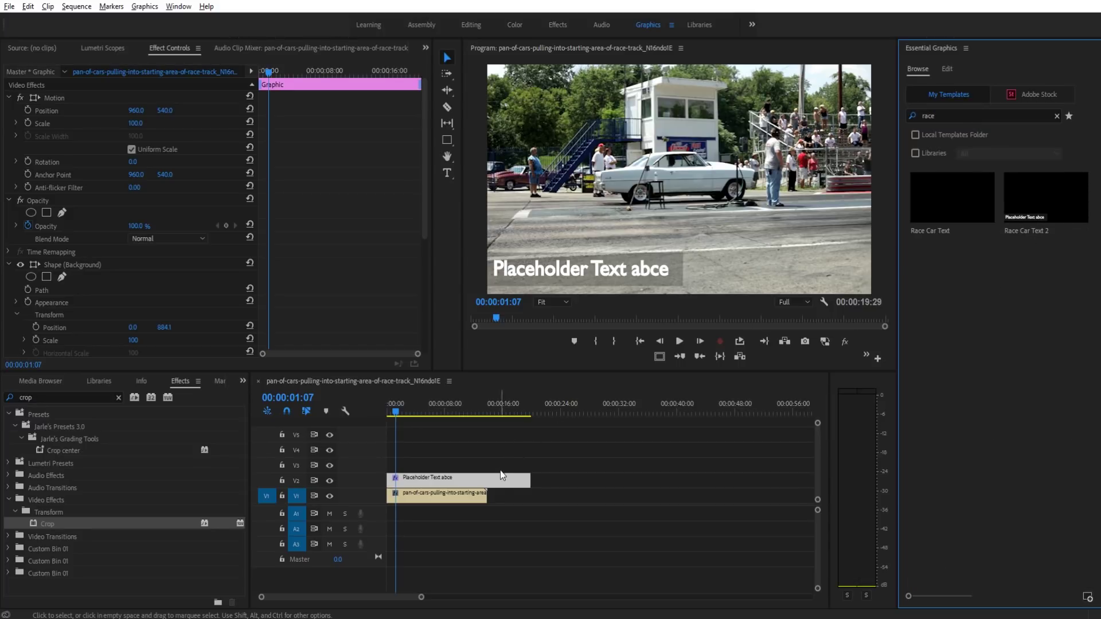
Step: Delete the original title clip and create a new sequence, Sequence 01
click(517, 479)
key(Delete)
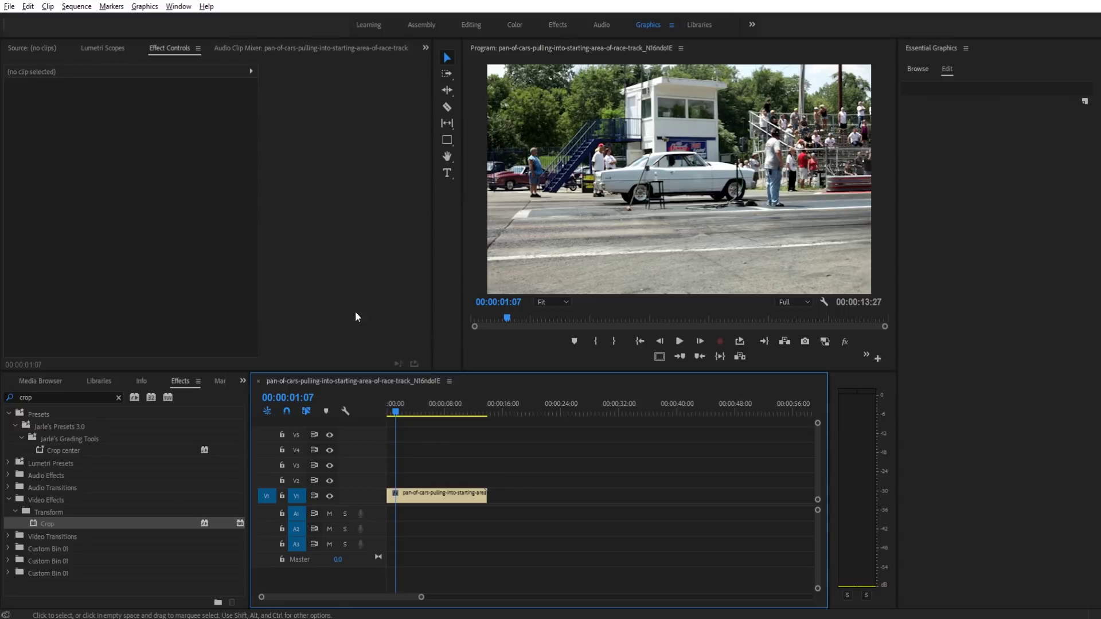
click(9, 6)
mouse_move(25, 21)
click(218, 47)
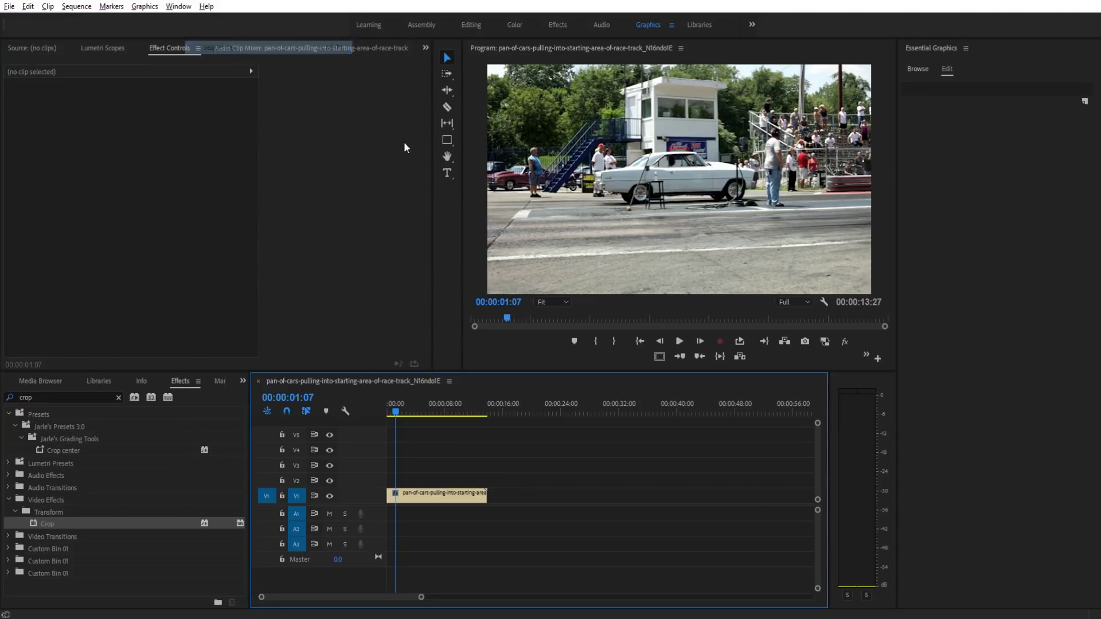
click(654, 514)
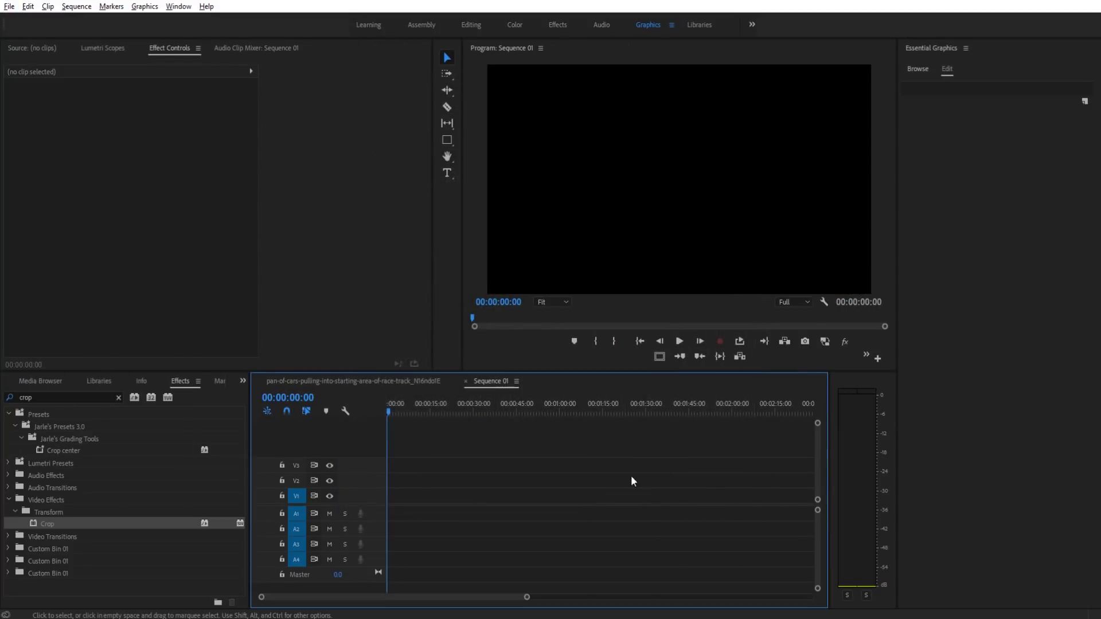
Step: Place the Race Car Text 2 template on track V1 and scrub through its animation
click(917, 69)
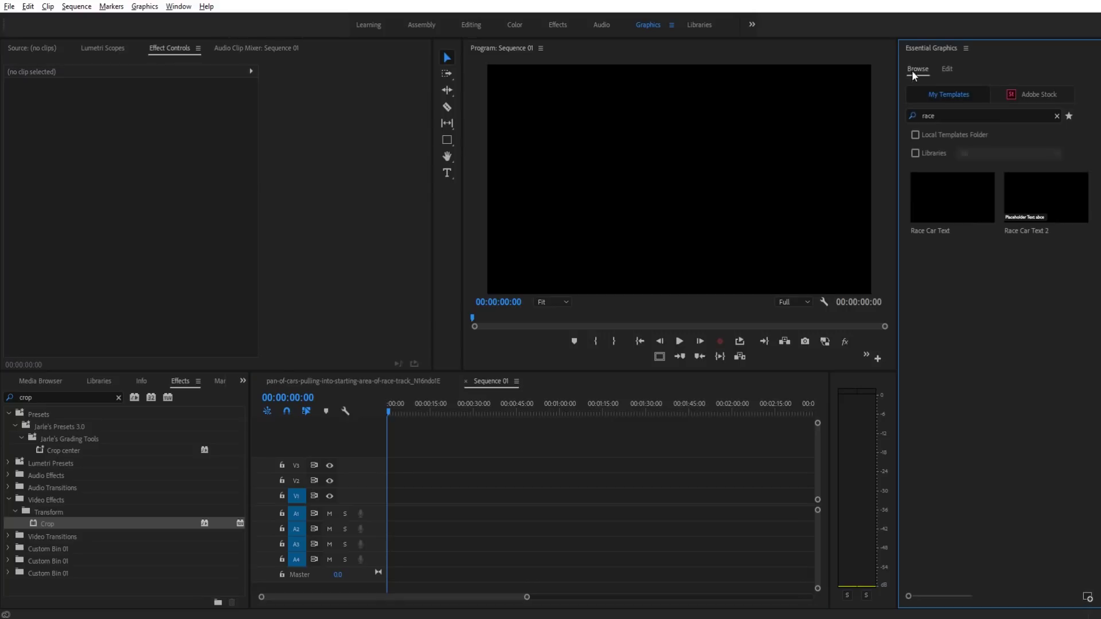
drag(1049, 208, 397, 497)
mouse_move(402, 413)
mouse_down()
mouse_move(412, 407)
mouse_move(372, 410)
mouse_move(390, 412)
mouse_up()
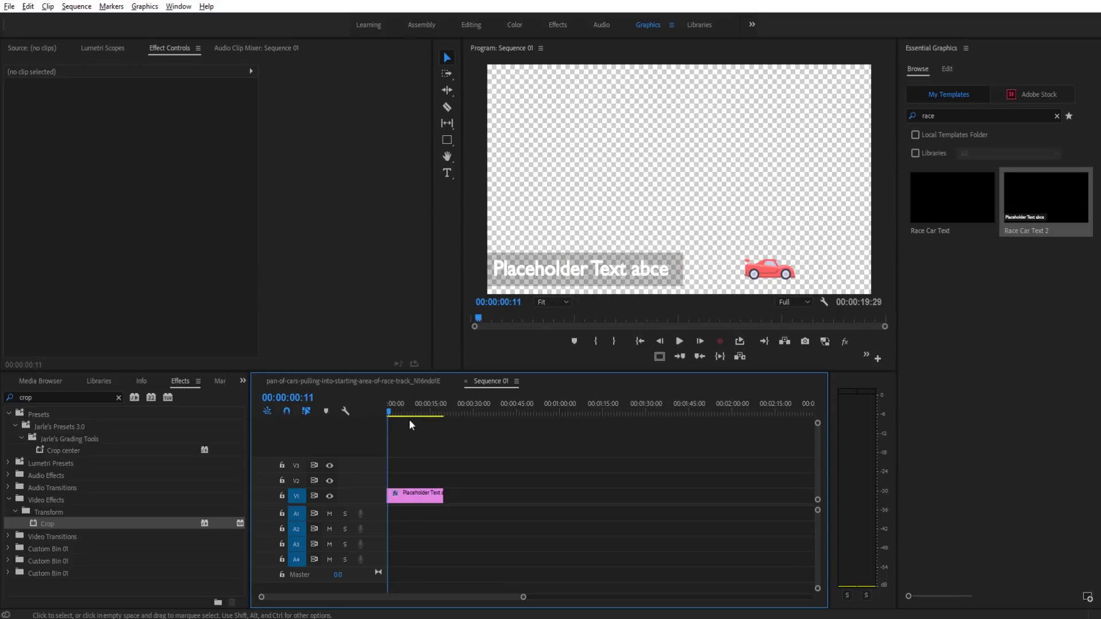
Step: Replace the placeholder title text with the driver's number and name, then preview it
click(399, 497)
click(975, 101)
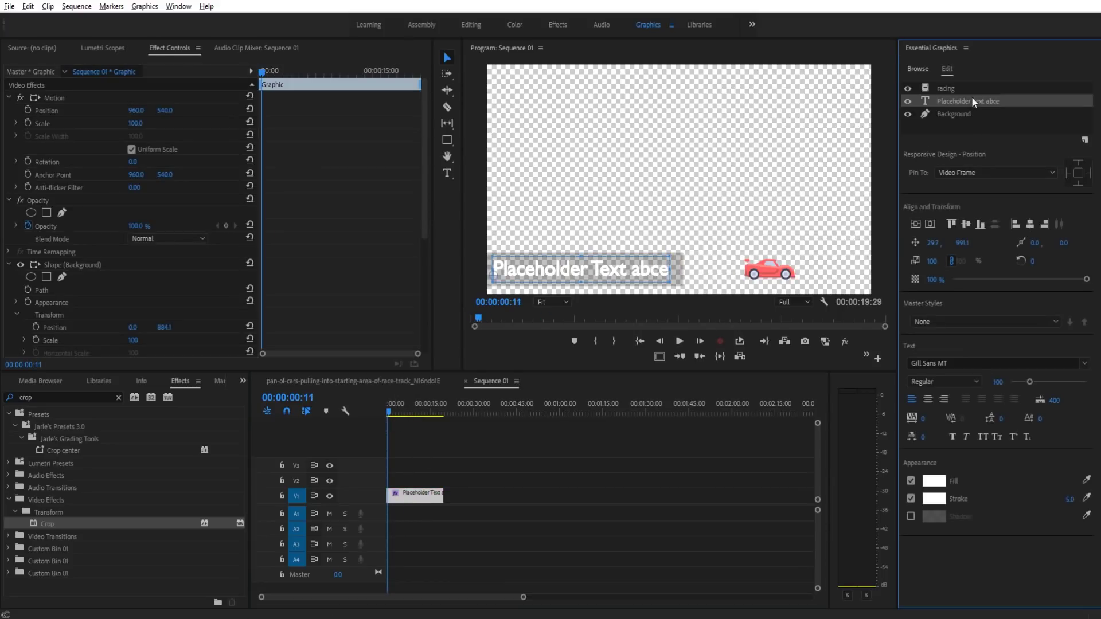
double_click(577, 258)
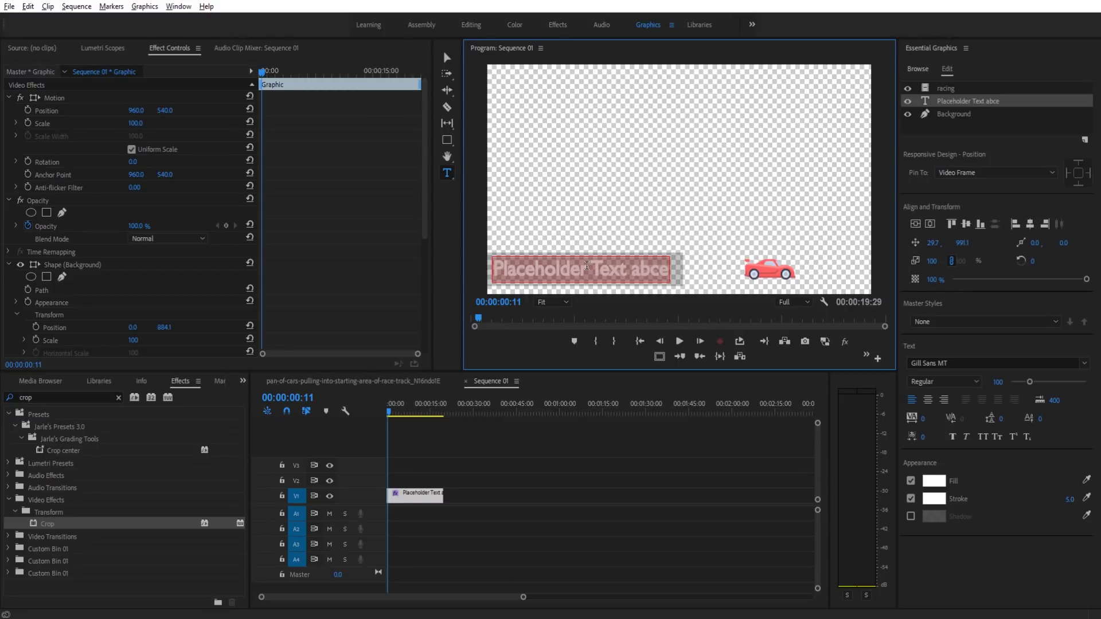
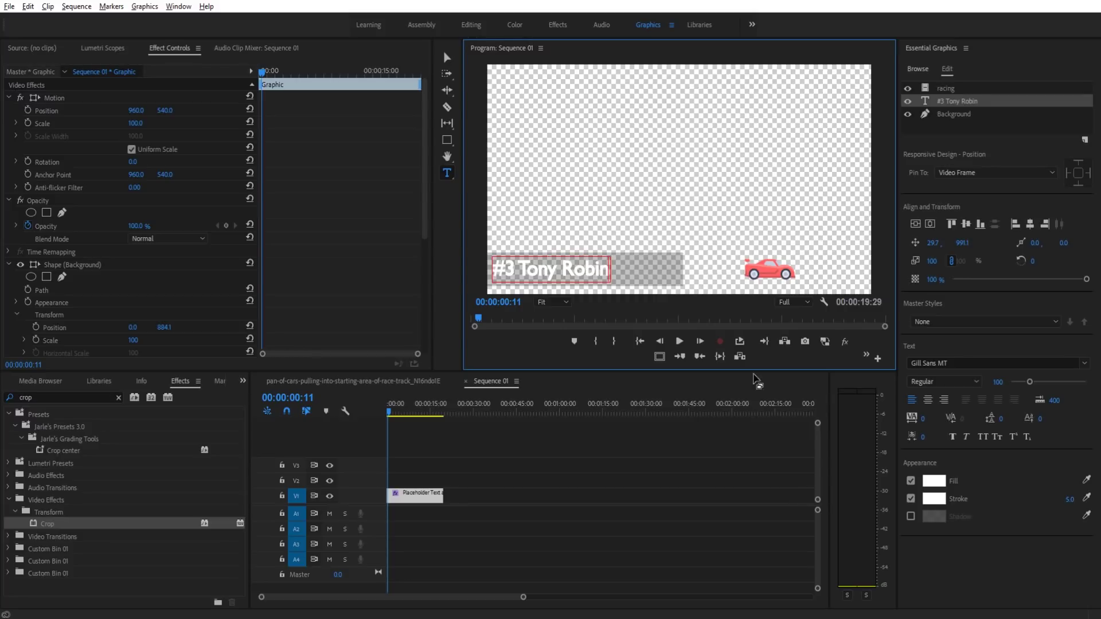
click(473, 415)
key(space)
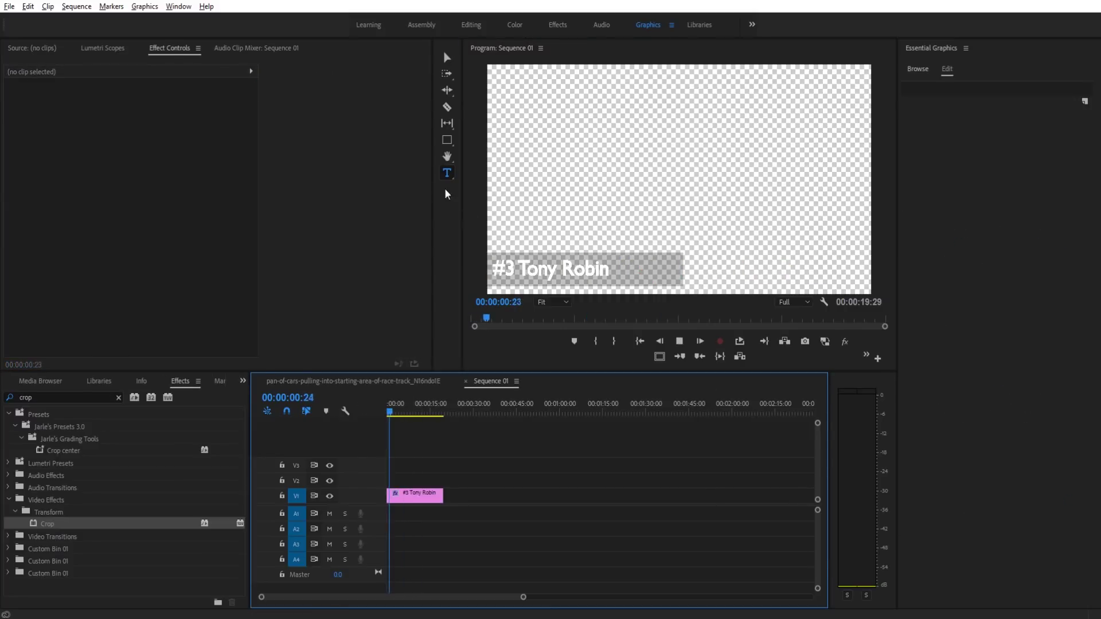
click(446, 58)
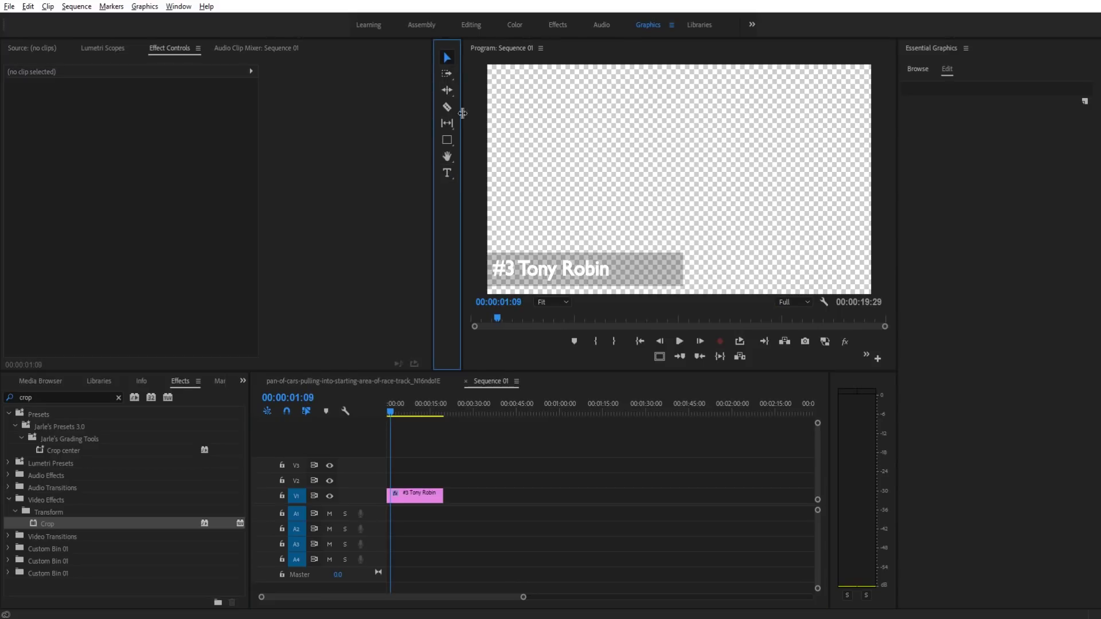
Step: Shift the new title text slightly to the right and replay the animation from the start
click(552, 280)
drag(579, 274, 607, 272)
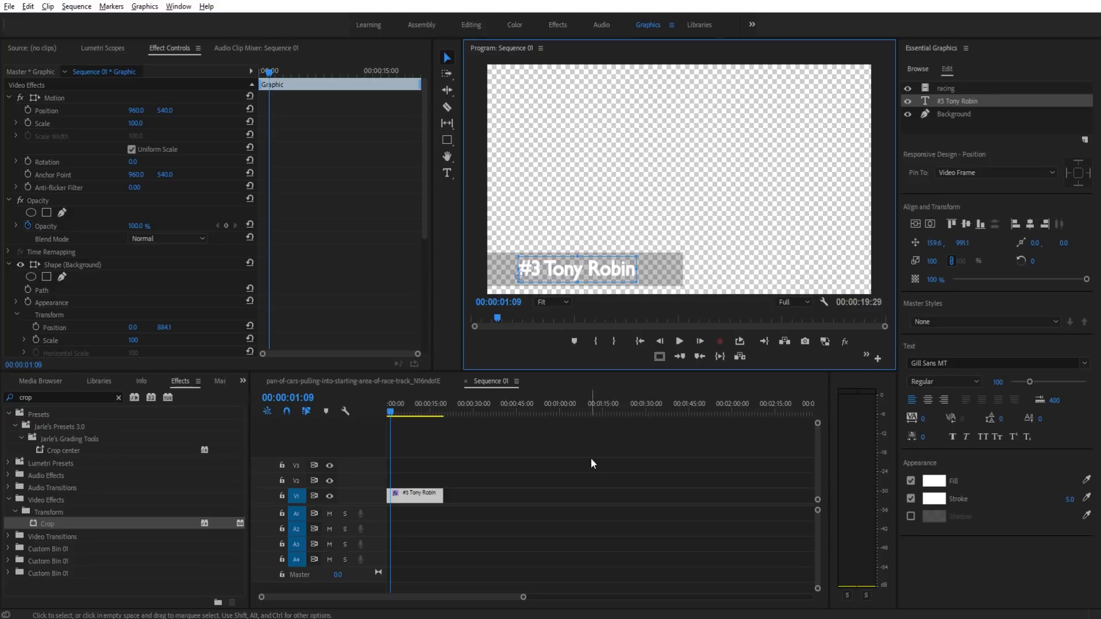
click(591, 458)
click(585, 270)
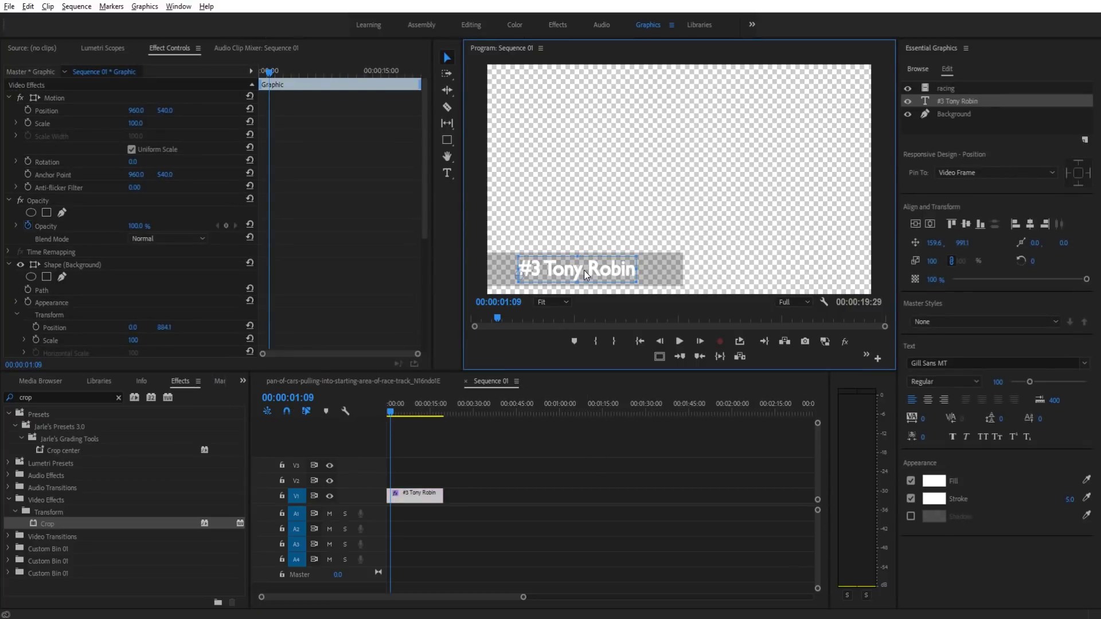
mouse_move(580, 269)
mouse_down()
mouse_move(626, 269)
mouse_move(583, 272)
mouse_up()
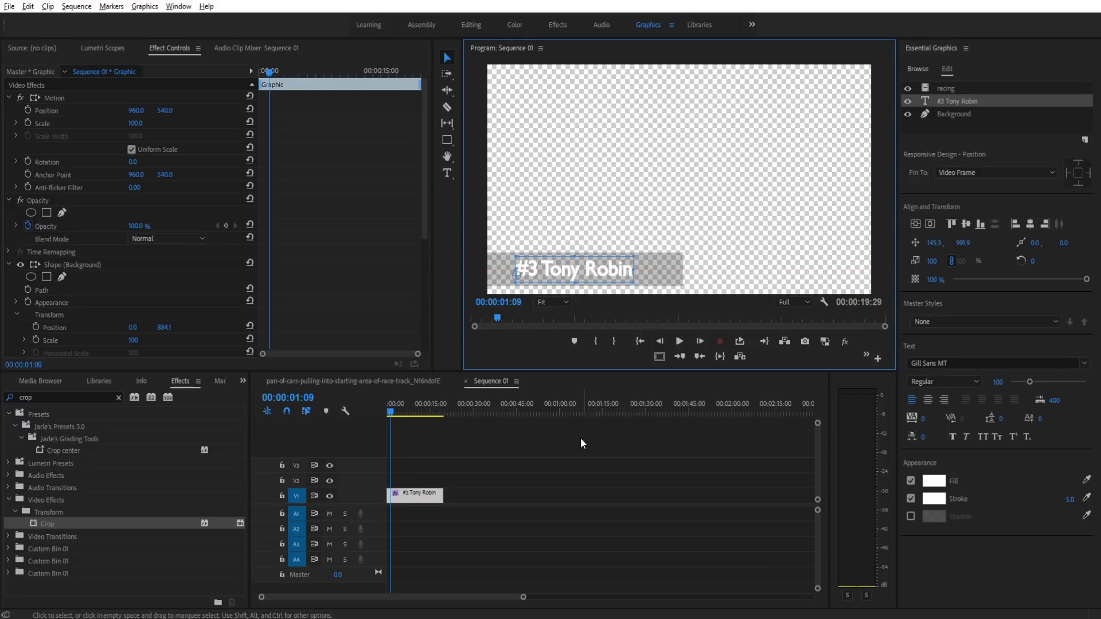
key(Home)
click(417, 414)
key(space)
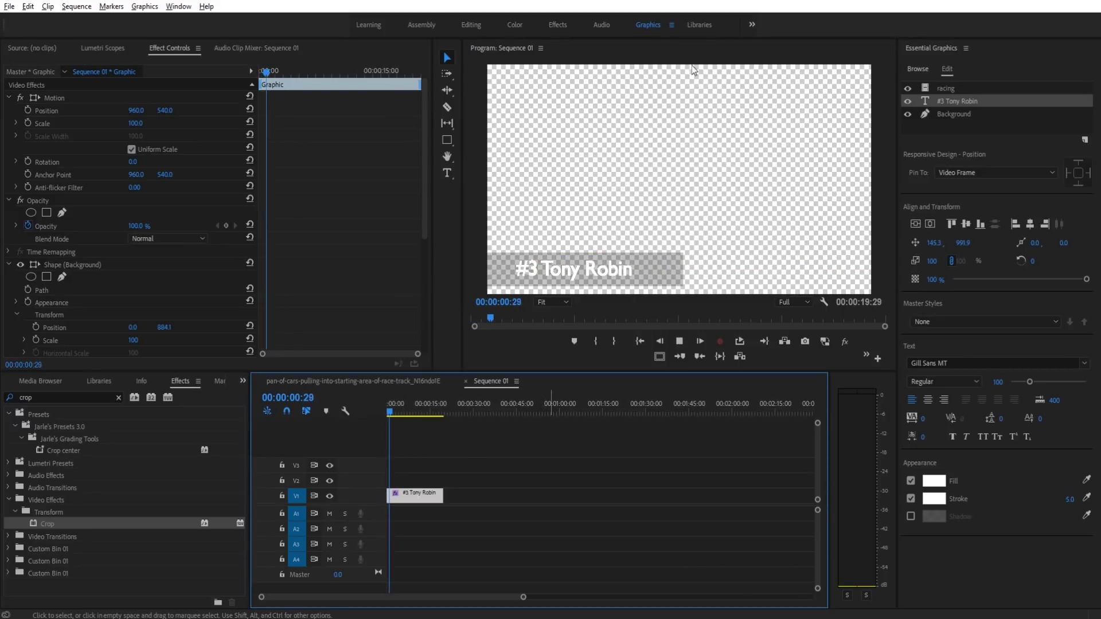
key(space)
Step: Move the title clip up to V2 and place the race-car footage beneath it on V1
click(55, 381)
click(21, 381)
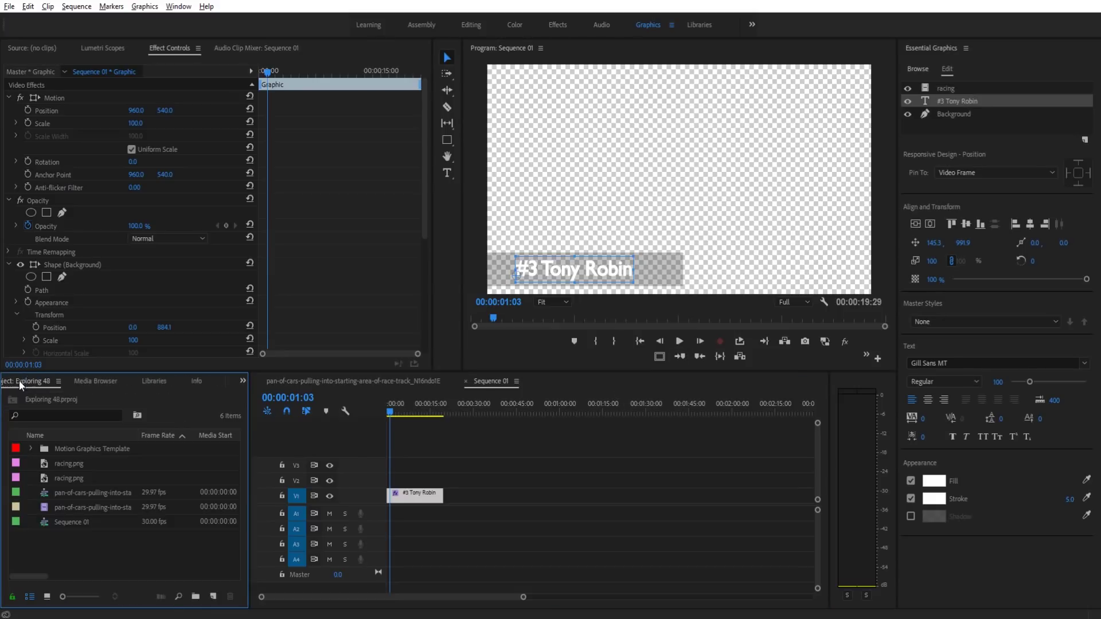
drag(425, 495, 426, 479)
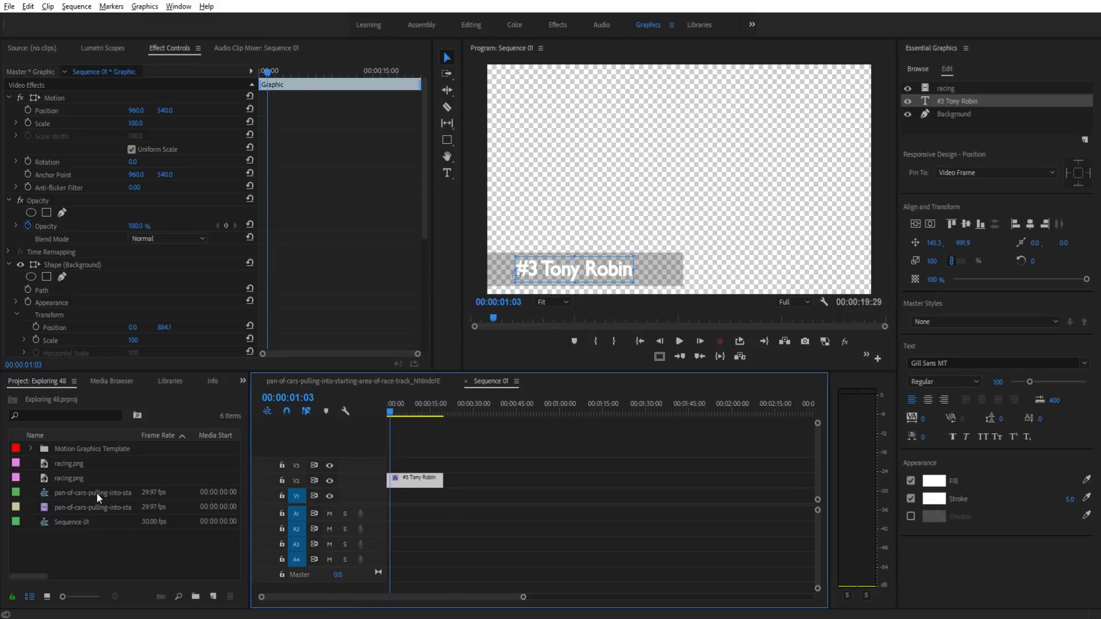
drag(81, 506, 406, 497)
click(405, 497)
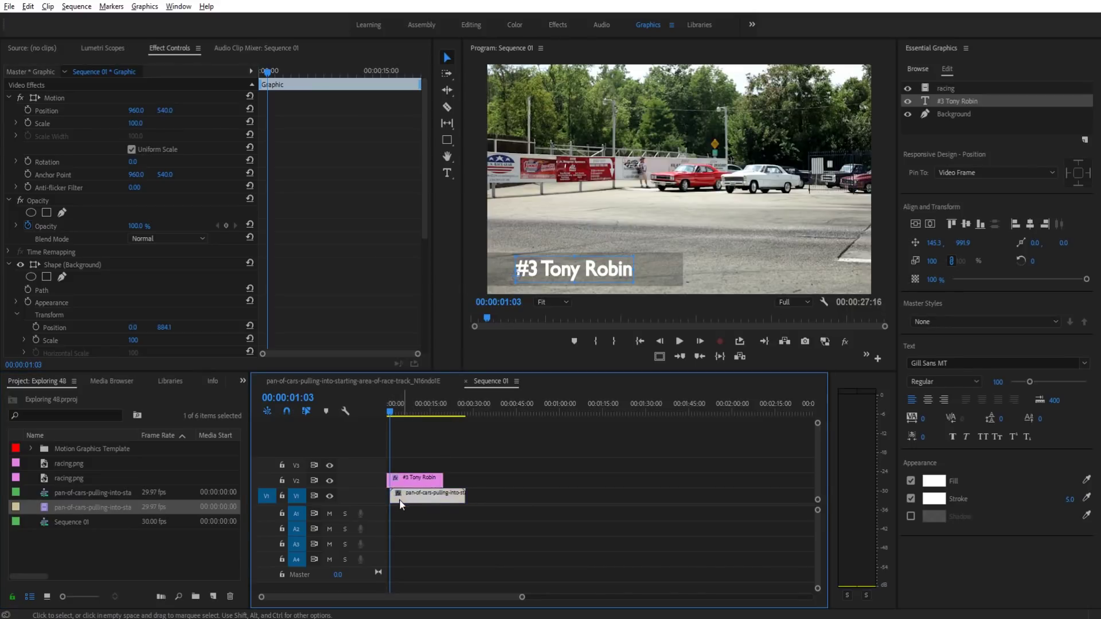
Step: Play Sequence 01 from the start to preview the lower-third over the race footage
click(392, 399)
key(Home)
key(space)
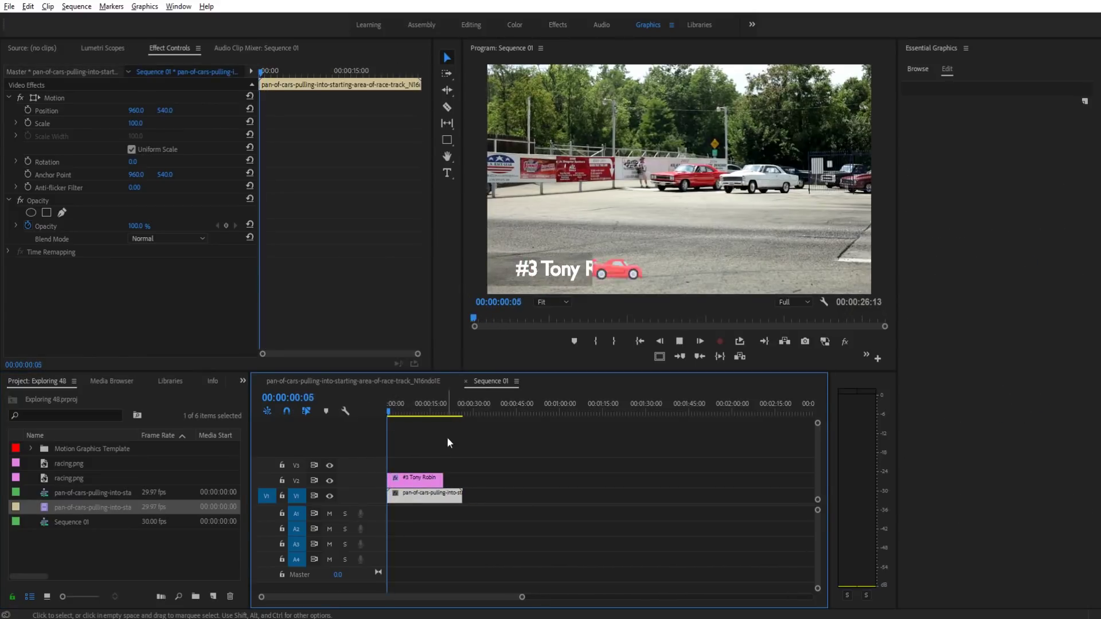